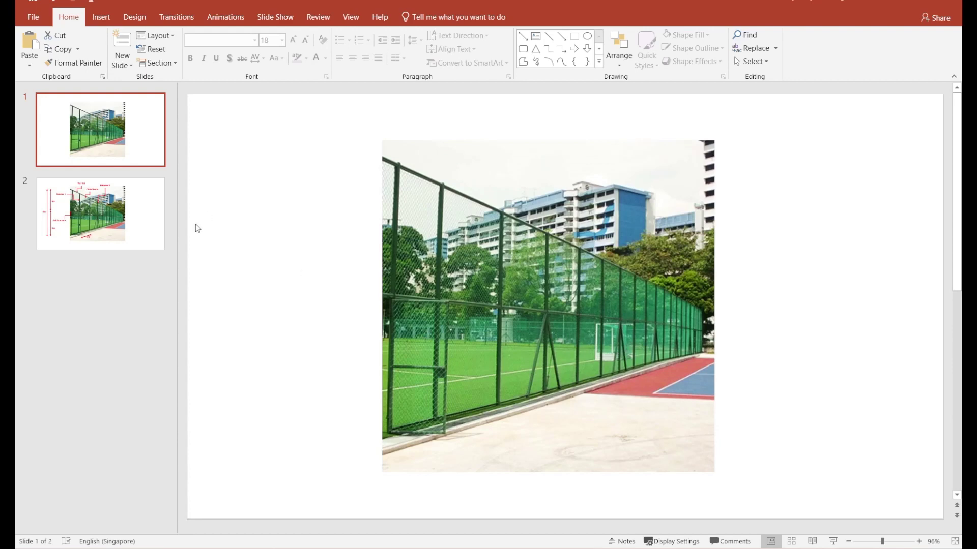
Step: Open slide 2 with the annotated fence picture and change the overall height label to 4m
{"action": "left_click", "coordinate": [107, 229]}
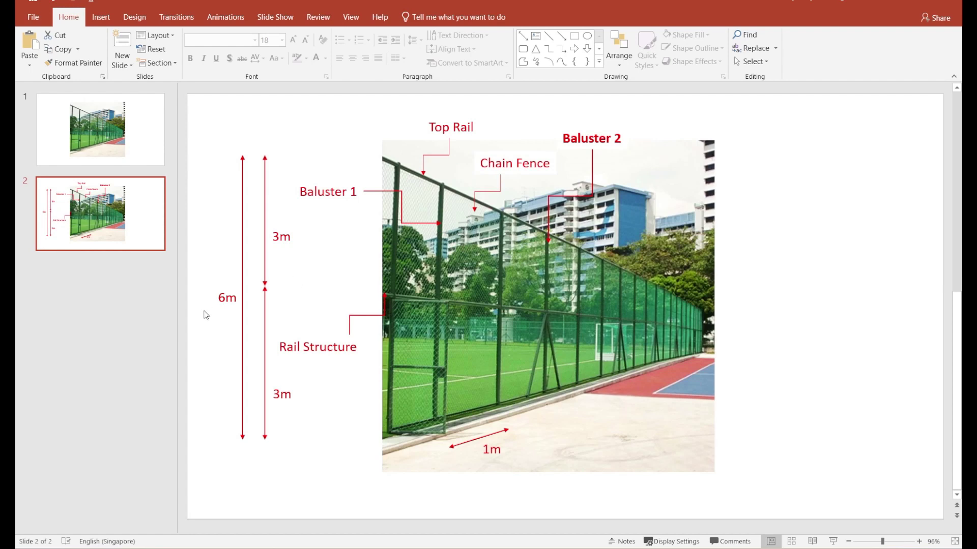
{"action": "left_click", "coordinate": [223, 301]}
{"action": "key", "text": "BackSpace"}
{"action": "type", "text": "4"}
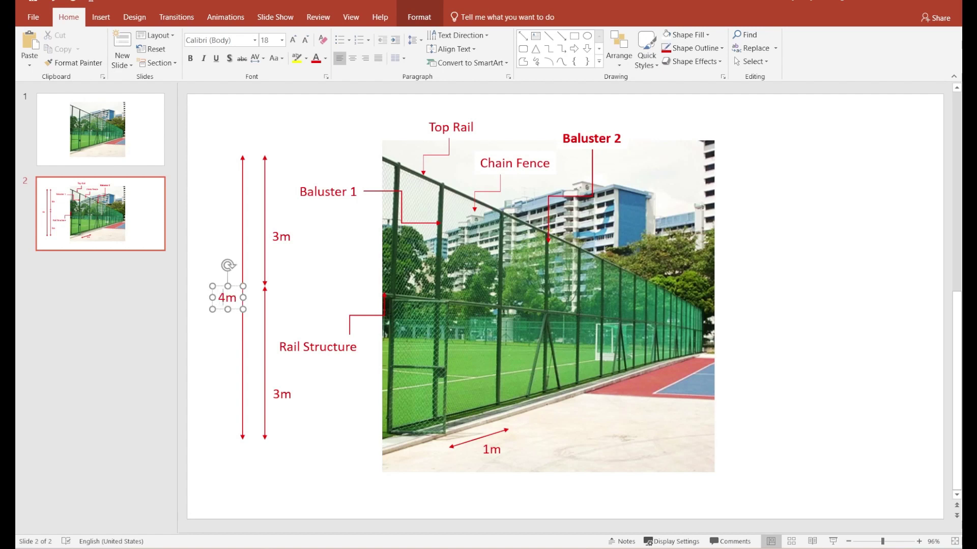
Step: Change the upper and lower partial height labels beside the fence picture to 2m each
{"action": "left_click", "coordinate": [283, 239]}
{"action": "key", "text": "Delete"}
{"action": "type", "text": "4"}
{"action": "key", "text": "BackSpace"}
{"action": "type", "text": "2"}
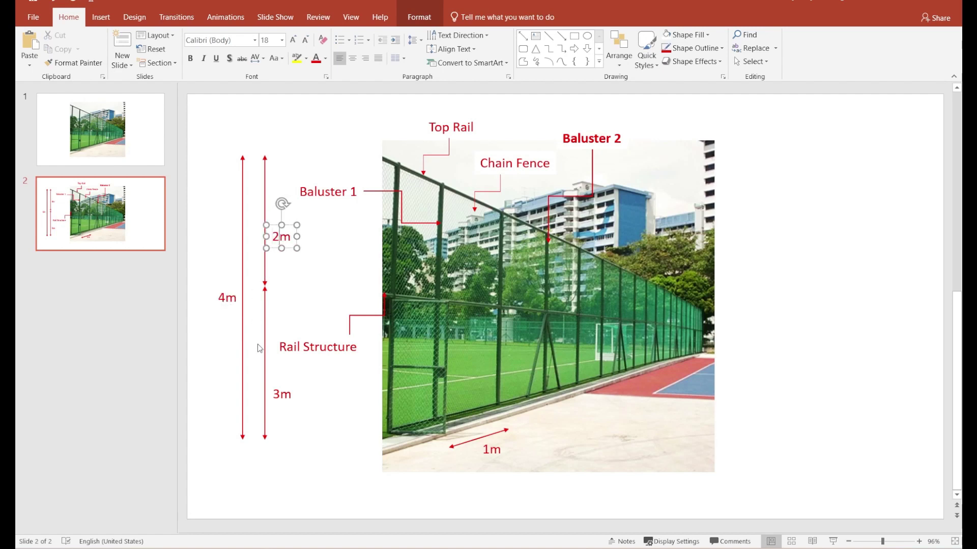
{"action": "left_click", "coordinate": [276, 391]}
{"action": "key", "text": "Delete"}
{"action": "type", "text": "2"}
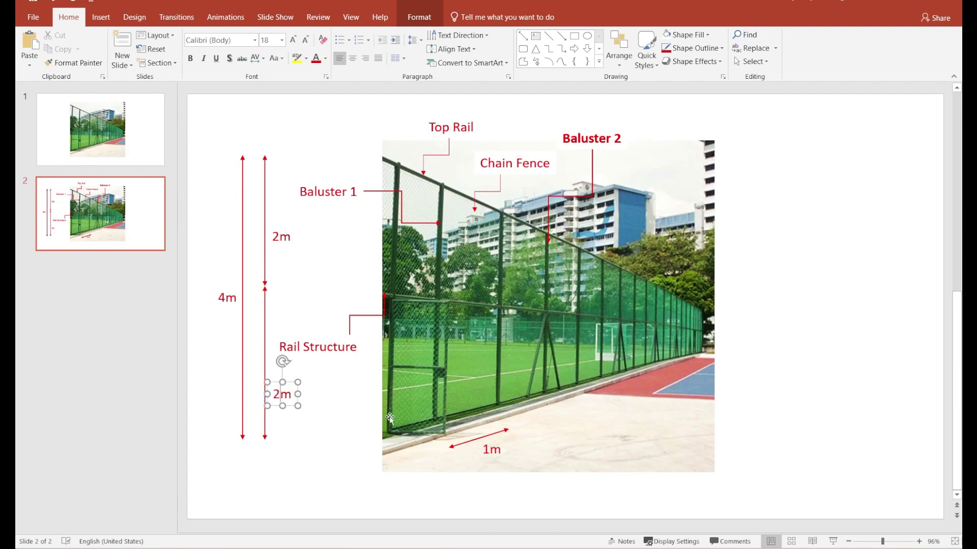
{"action": "left_click", "coordinate": [498, 452]}
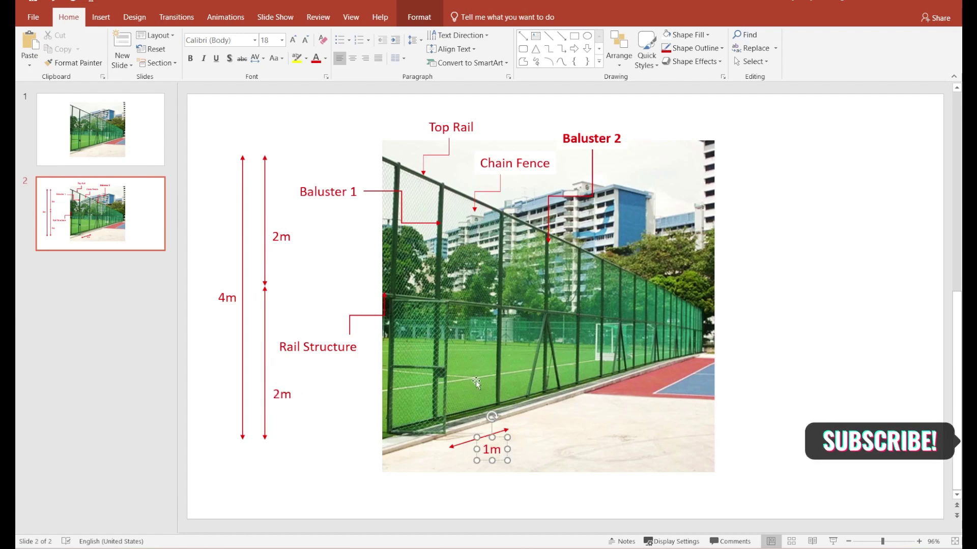
{"action": "left_click", "coordinate": [923, 328]}
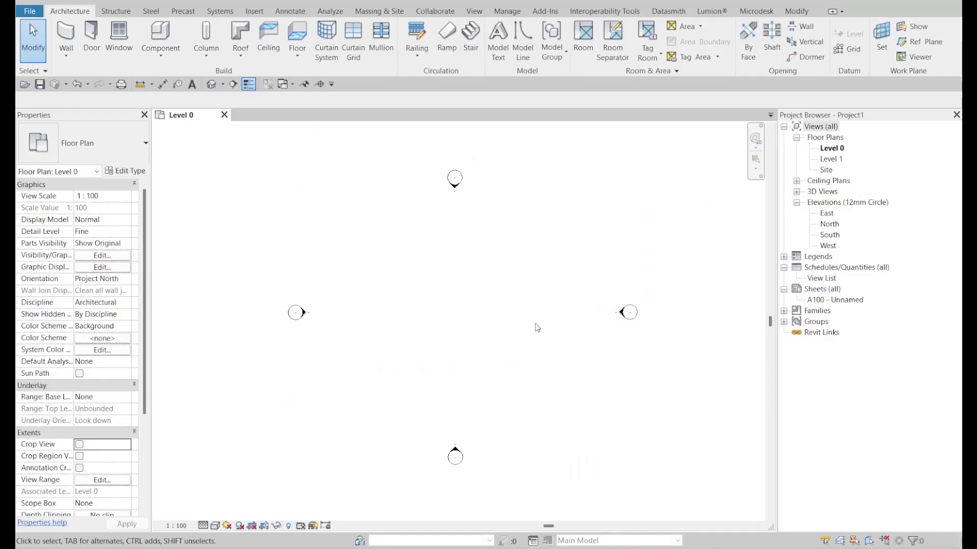
{"action": "left_click", "coordinate": [416, 28]}
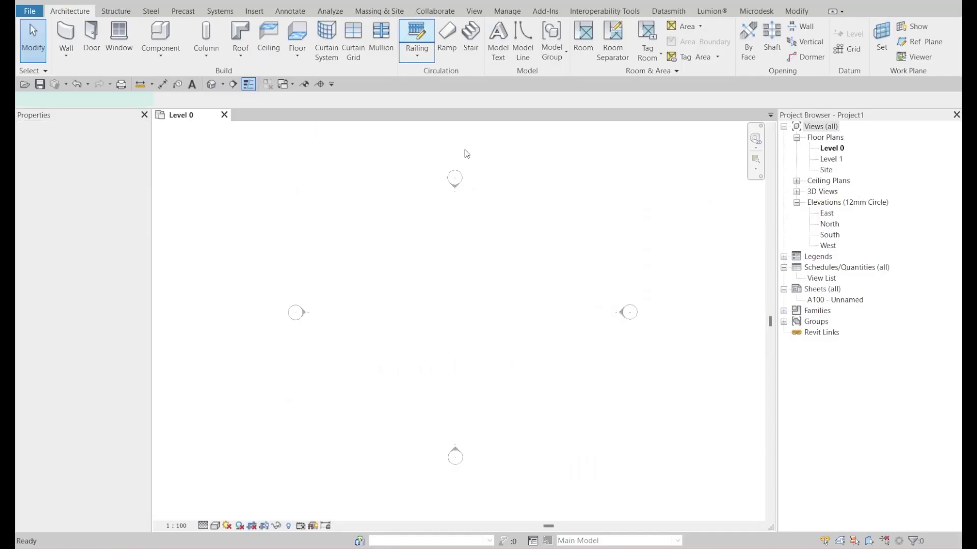
{"action": "key", "text": "Escape"}
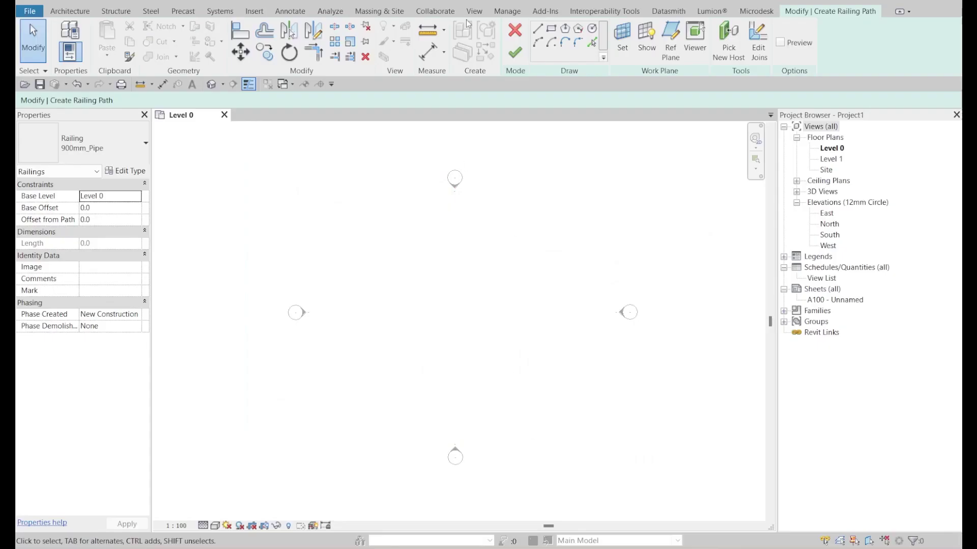
Step: Switch to Revit and create a new family from the Metric Baluster-Post template
{"action": "left_click", "coordinate": [515, 31]}
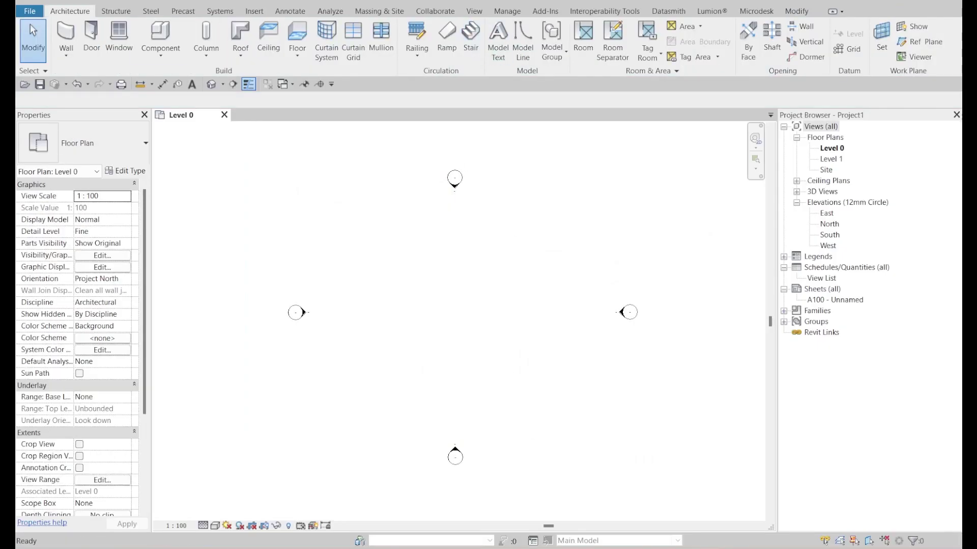
{"action": "left_click", "coordinate": [29, 9]}
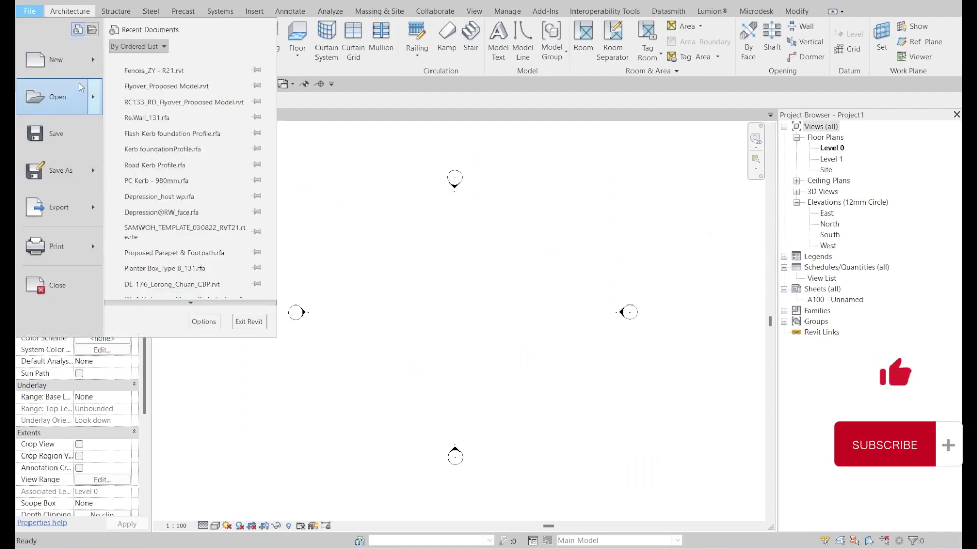
{"action": "mouse_move", "coordinate": [94, 63]}
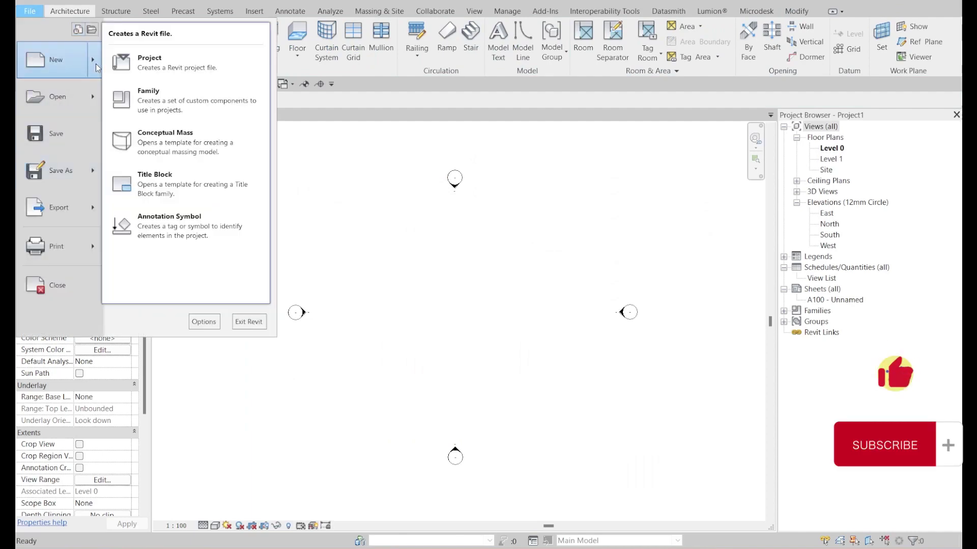
{"action": "left_click", "coordinate": [148, 94]}
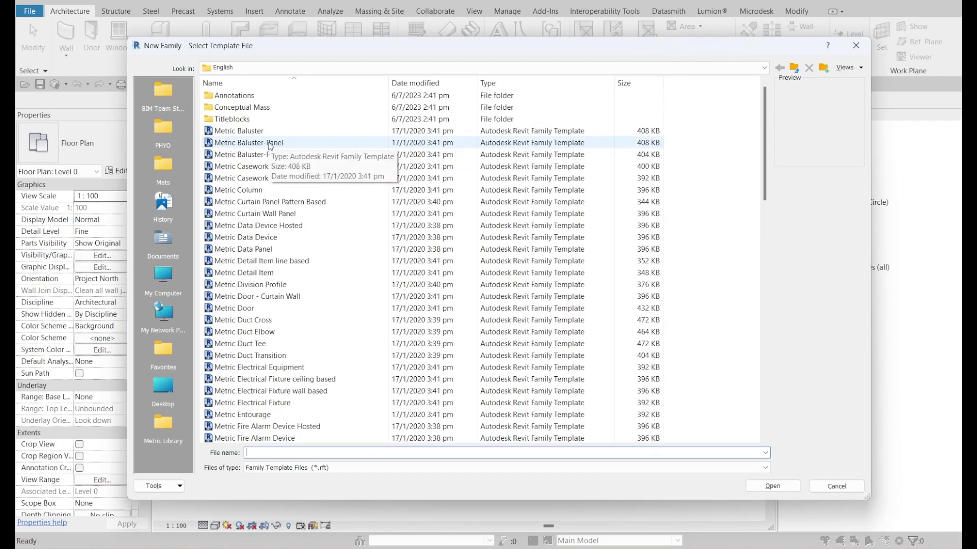
{"action": "left_click", "coordinate": [268, 154]}
{"action": "left_click", "coordinate": [772, 486]}
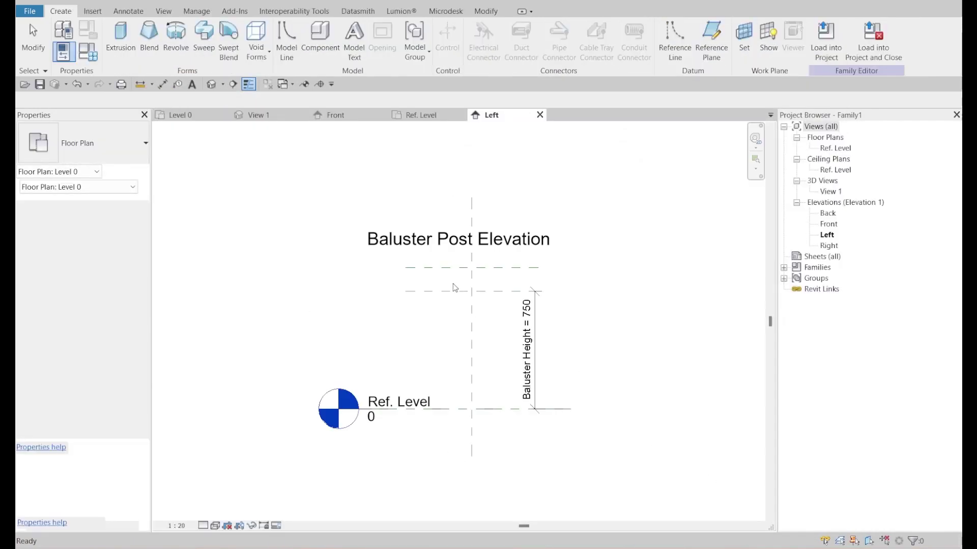
Step: Start a sweep with a sketched path on the work plane Reference Plane : Center (Left/Right)
{"action": "scroll", "coordinate": [604, 278], "scroll_direction": "up", "scroll_amount": 3}
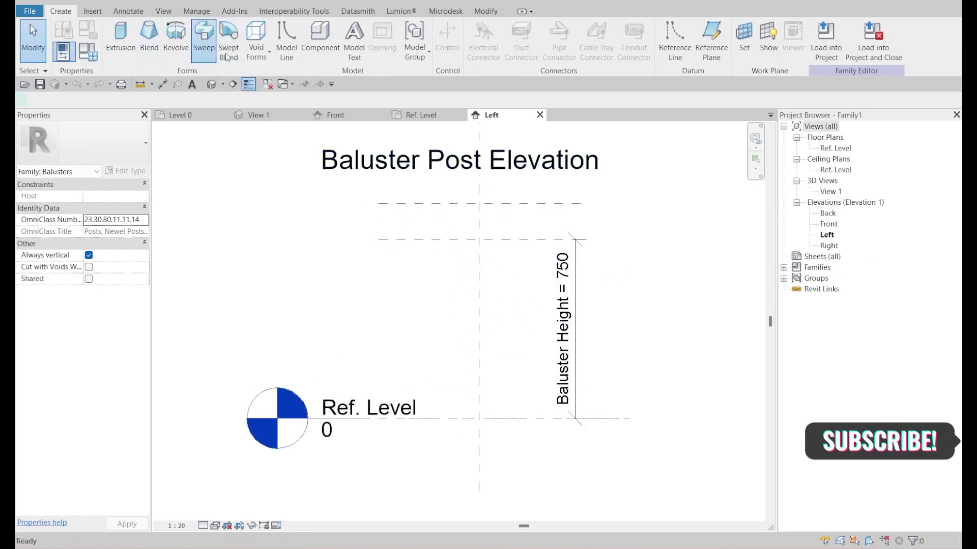
{"action": "left_click", "coordinate": [204, 36]}
{"action": "left_click", "coordinate": [565, 51]}
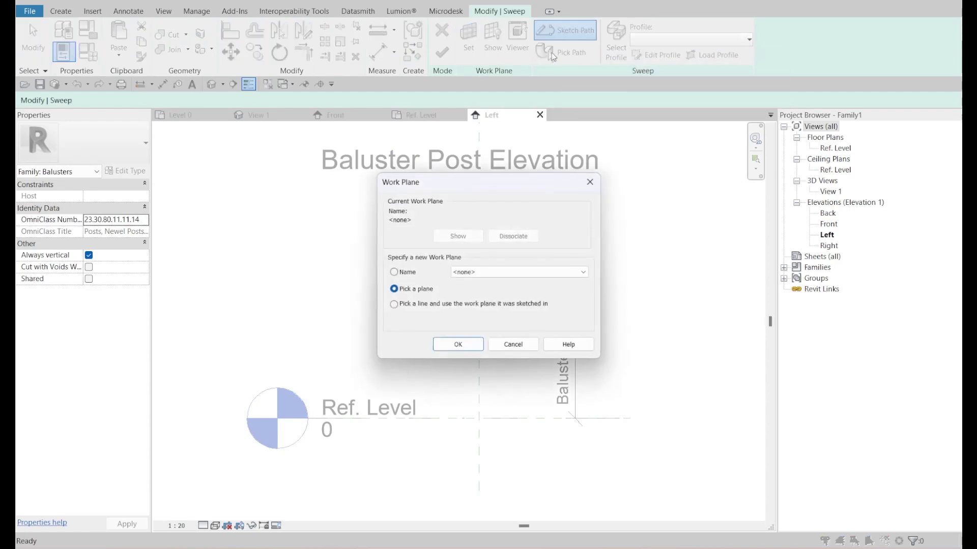
{"action": "left_click", "coordinate": [491, 272]}
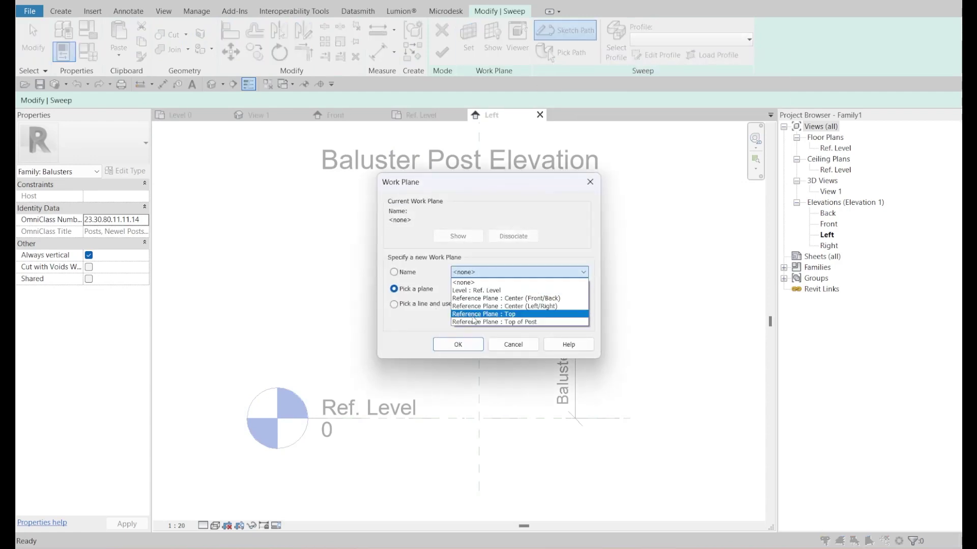
{"action": "left_click", "coordinate": [503, 308]}
{"action": "left_click", "coordinate": [459, 345]}
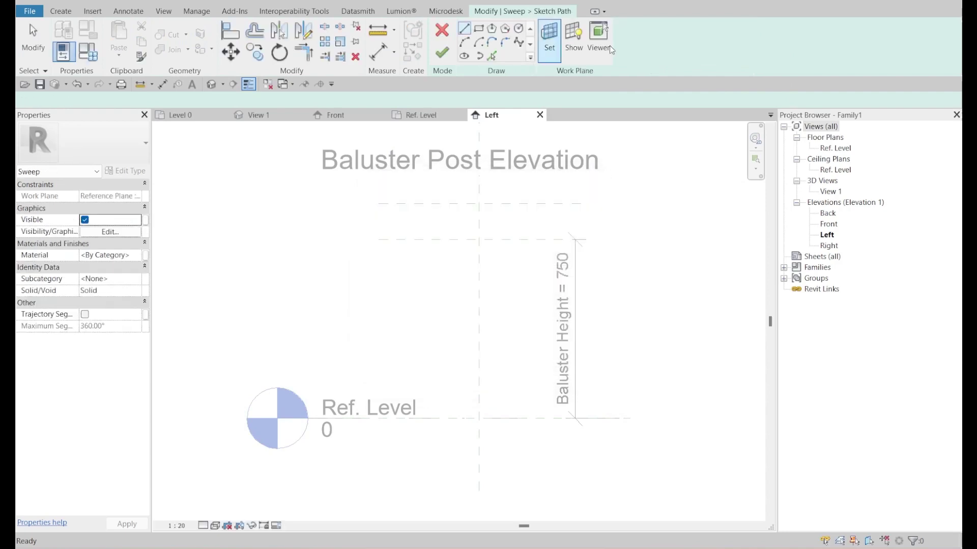
Step: Draw the vertical path line along the centre axis from the Top reference plane down to Ref. Level and finish the path
{"action": "left_click", "coordinate": [478, 239]}
{"action": "left_click", "coordinate": [478, 418]}
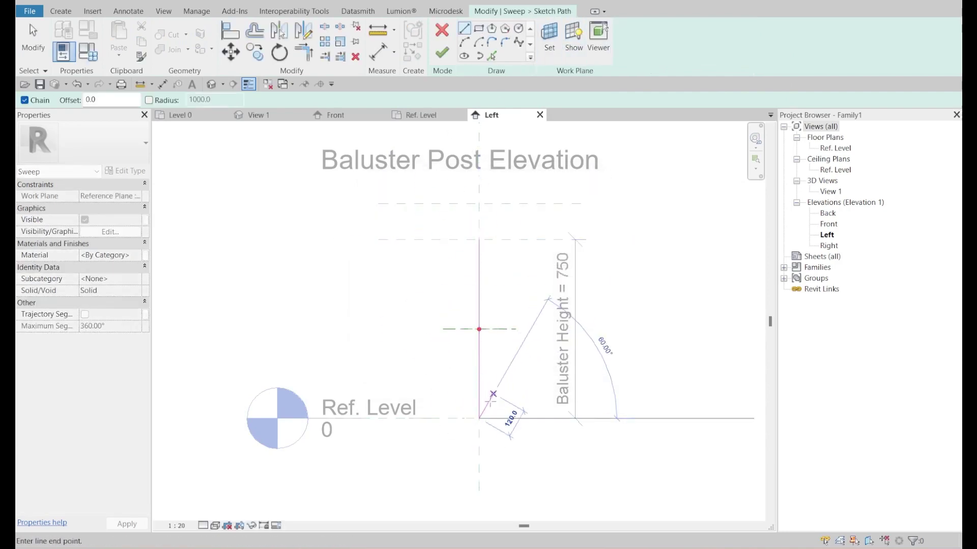
{"action": "key", "text": "Escape"}
{"action": "key", "text": "Escape"}
{"action": "key", "text": "a"}
{"action": "key", "text": "l"}
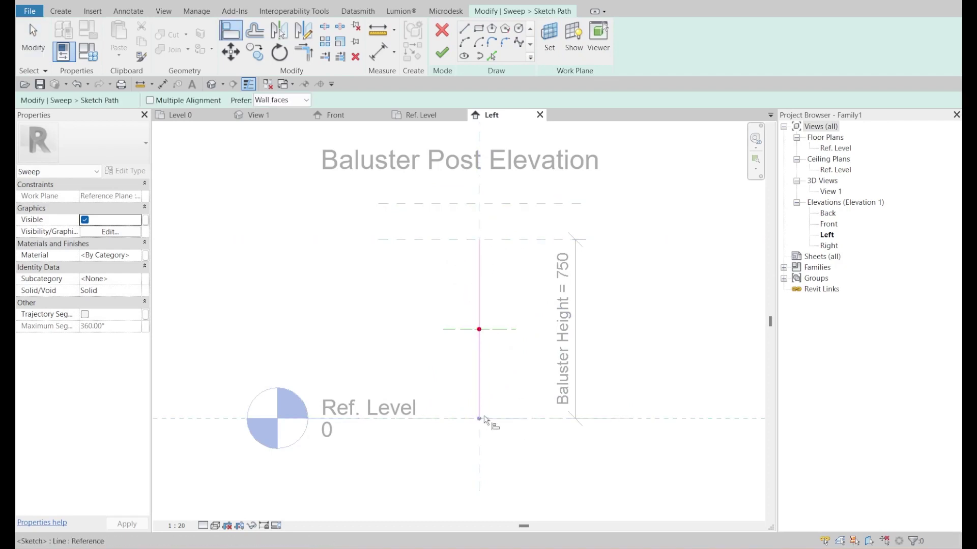
{"action": "left_click", "coordinate": [442, 52]}
Step: Sketch the sweep profile in the Ref. Level floor plan as a circle about 30 mm in diameter, centred on the reference plane intersection
{"action": "left_click", "coordinate": [657, 55]}
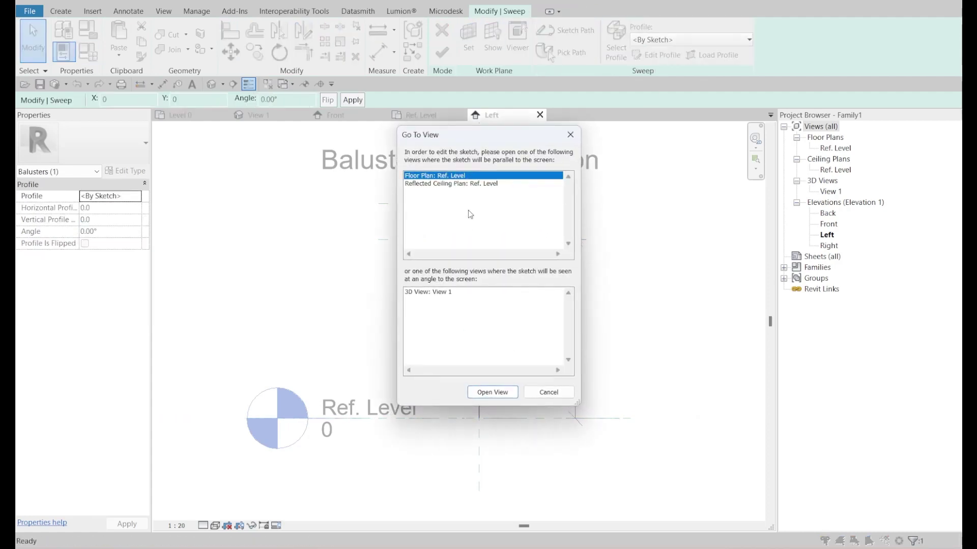
{"action": "left_click", "coordinate": [481, 392]}
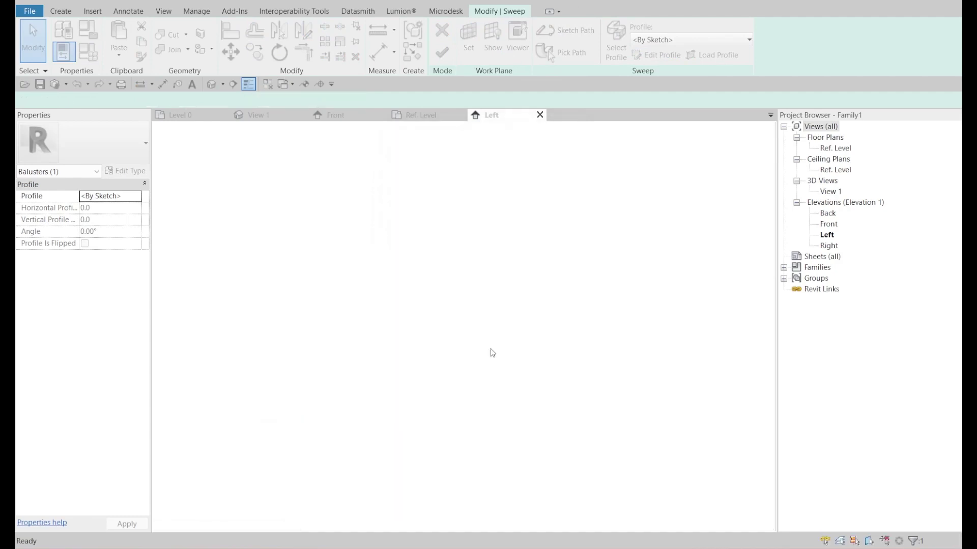
{"action": "left_click", "coordinate": [518, 28]}
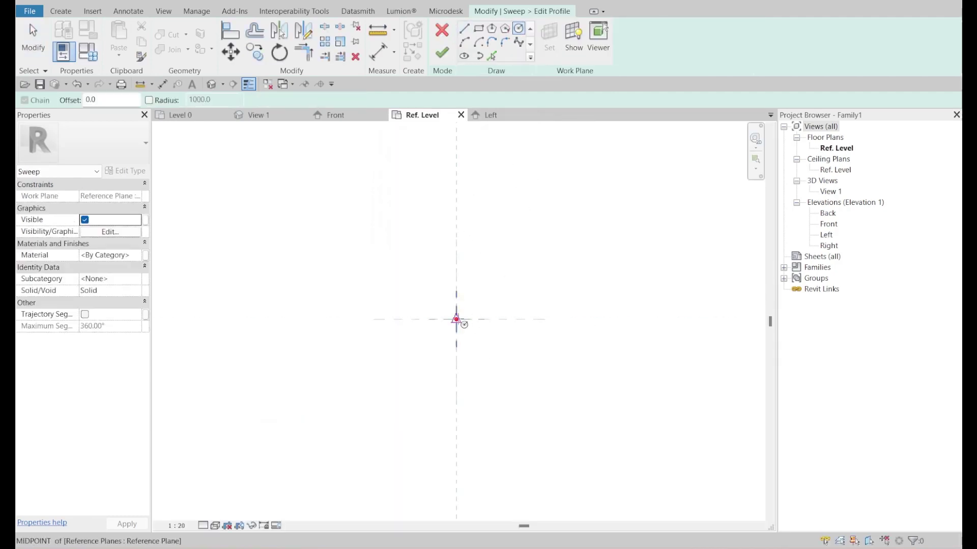
{"action": "left_click", "coordinate": [456, 319]}
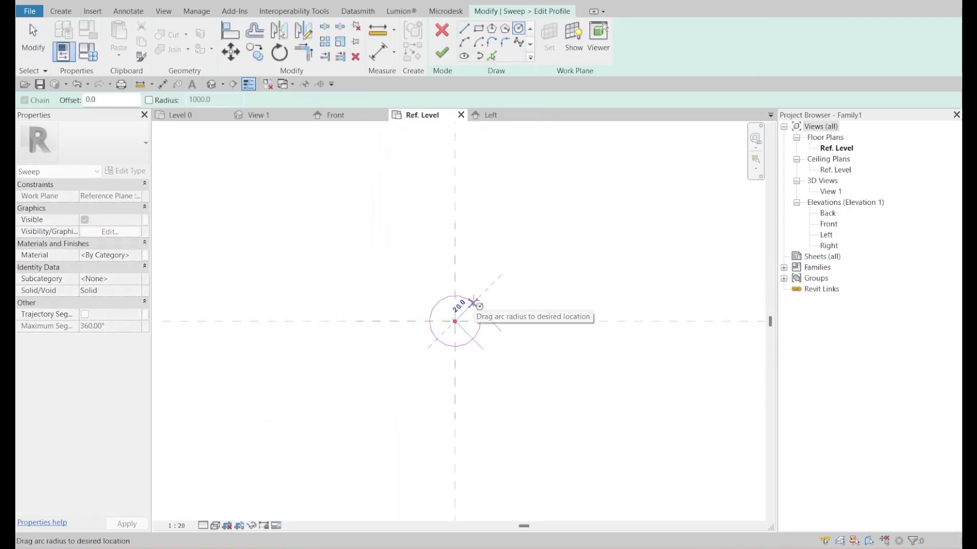
{"action": "left_click", "coordinate": [474, 304]}
{"action": "key", "text": "Escape"}
{"action": "scroll", "coordinate": [486, 300], "scroll_direction": "up", "scroll_amount": 2}
Step: Add a diameter dimension to the circular sweep profile
{"action": "key", "text": "d"}
{"action": "key", "text": "i"}
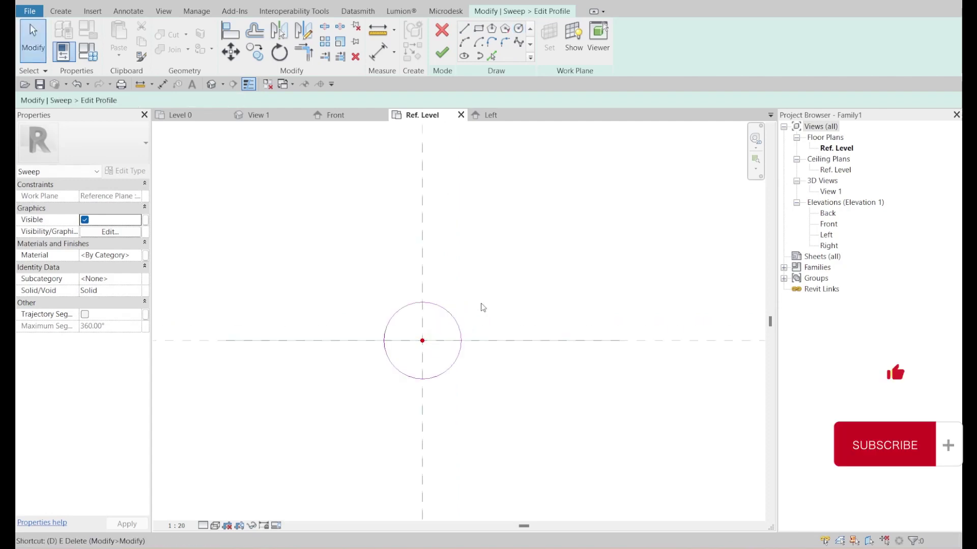
{"action": "left_click", "coordinate": [530, 39]}
{"action": "left_click", "coordinate": [449, 313]}
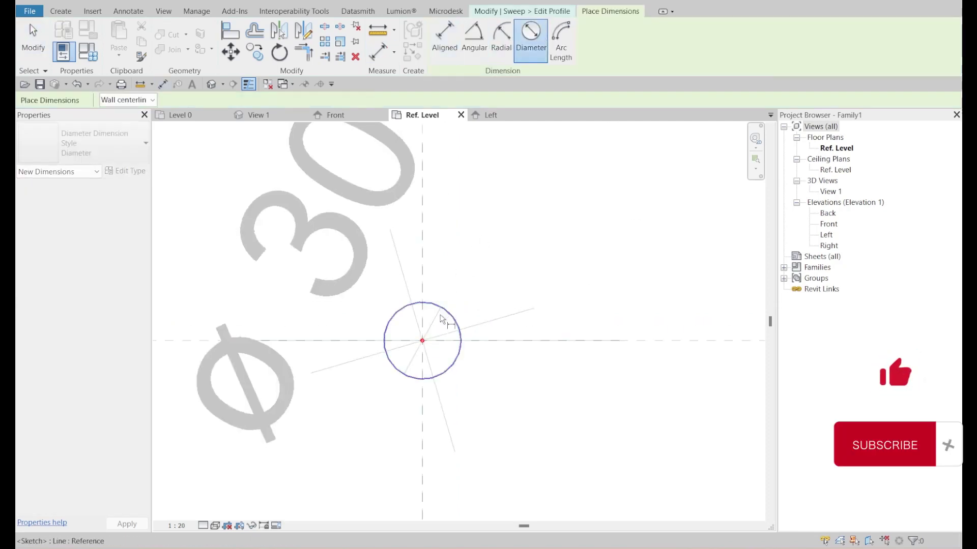
{"action": "left_click", "coordinate": [379, 227]}
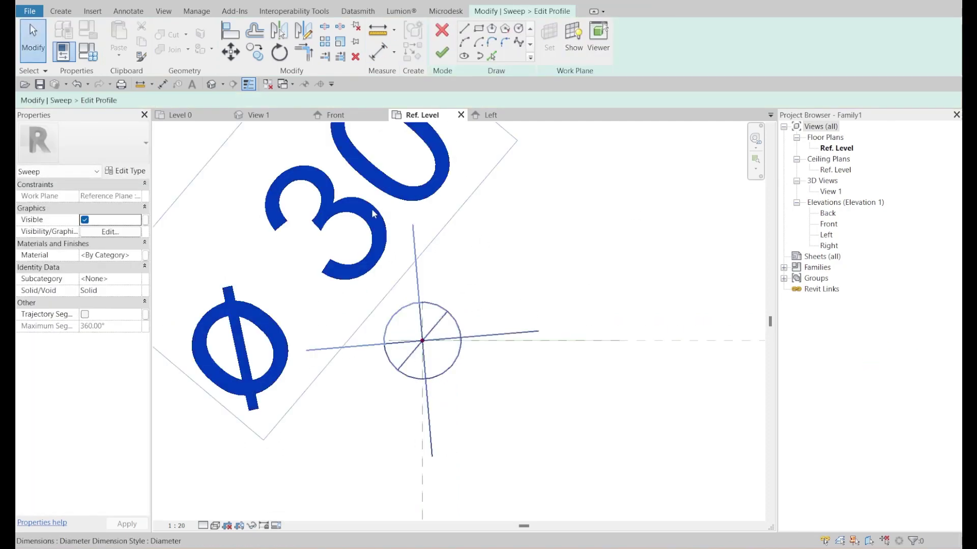
Step: Label the diameter dimension with a new type parameter named Post Dia, and finish the profile and the sweep
{"action": "left_click", "coordinate": [560, 39]}
{"action": "type", "text": "Post Dia"}
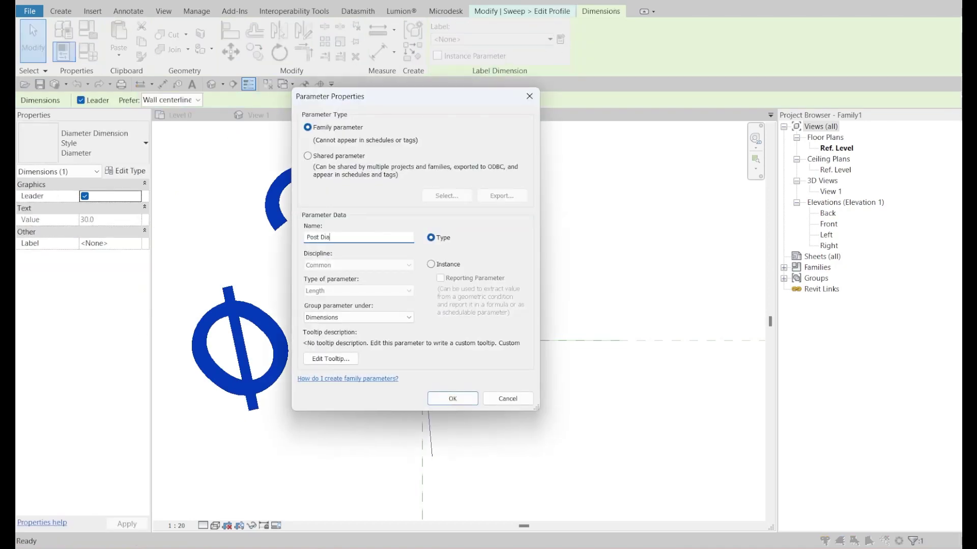
{"action": "key", "text": "Return"}
{"action": "left_click", "coordinate": [490, 201]}
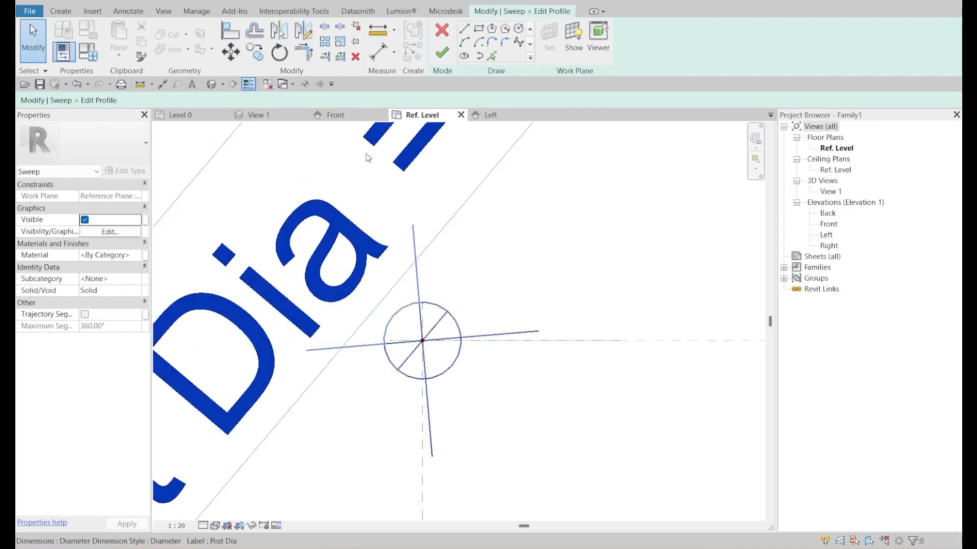
{"action": "left_click", "coordinate": [441, 54]}
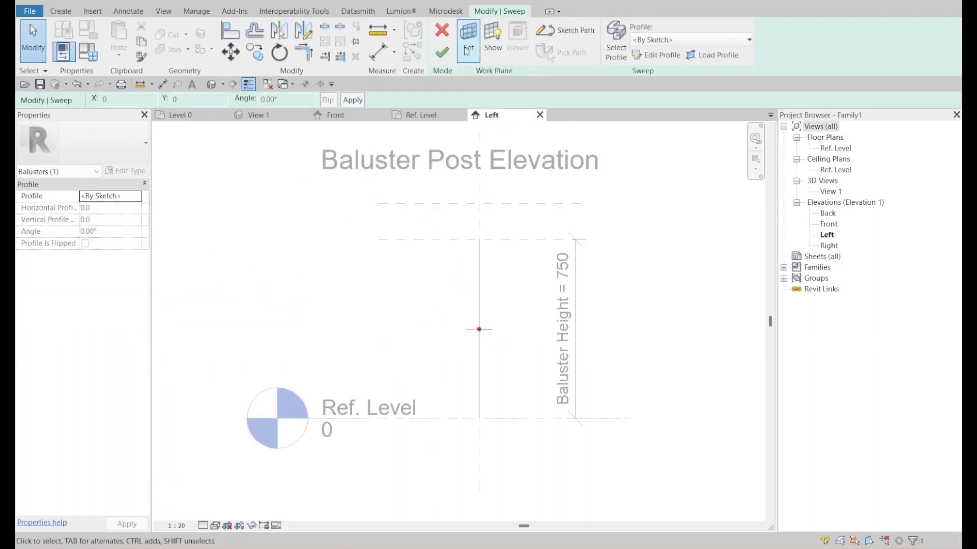
{"action": "left_click", "coordinate": [442, 55]}
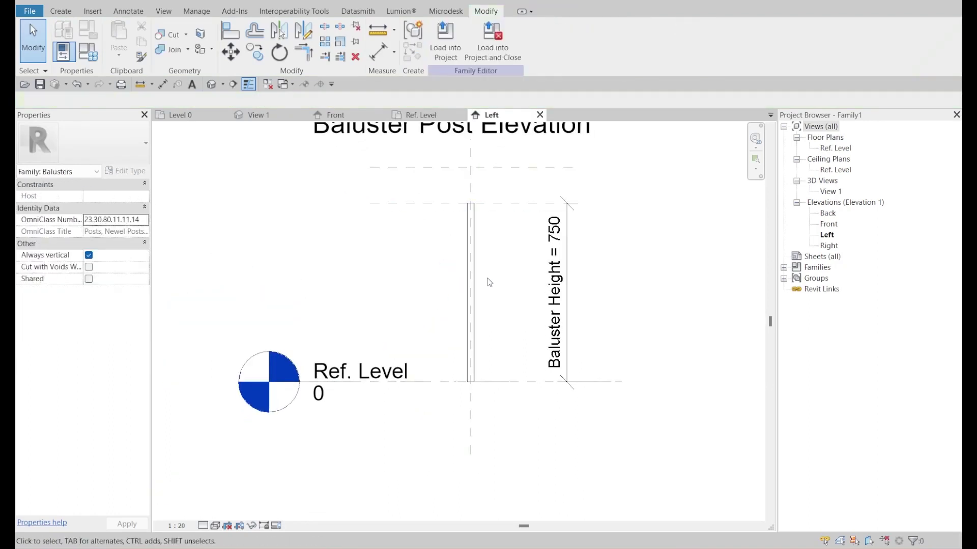
Step: Draw a horizontal reference plane across the post, roughly midway between Ref. Level and the Top reference plane
{"action": "key", "text": "r"}
{"action": "key", "text": "p"}
{"action": "left_click", "coordinate": [324, 298]}
{"action": "left_click", "coordinate": [610, 299]}
{"action": "key", "text": "Escape"}
Step: Dimension the Top plane, the new middle plane and Ref. Level in one aligned string and set it to equal spacing
{"action": "key", "text": "d"}
{"action": "key", "text": "i"}
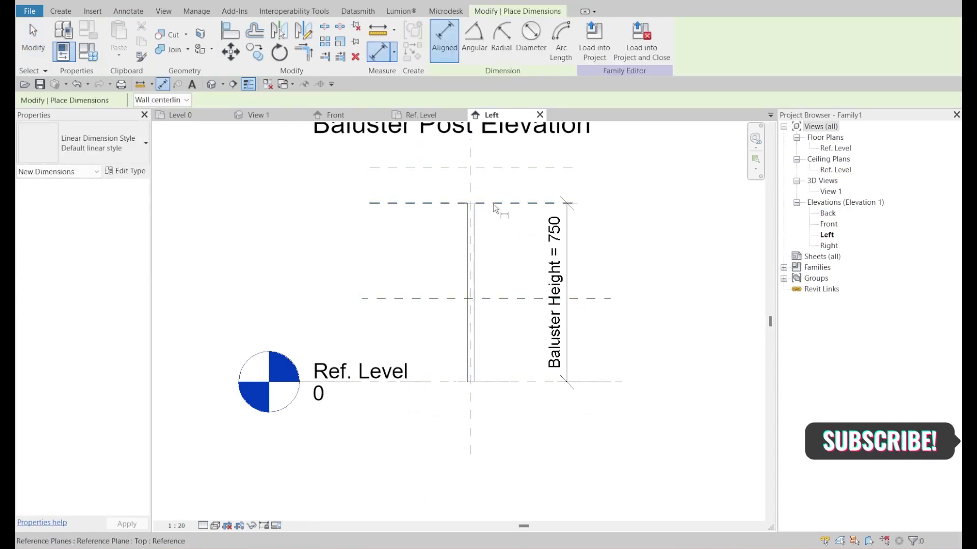
{"action": "left_click", "coordinate": [502, 203]}
{"action": "left_click", "coordinate": [504, 299]}
{"action": "left_click", "coordinate": [458, 381]}
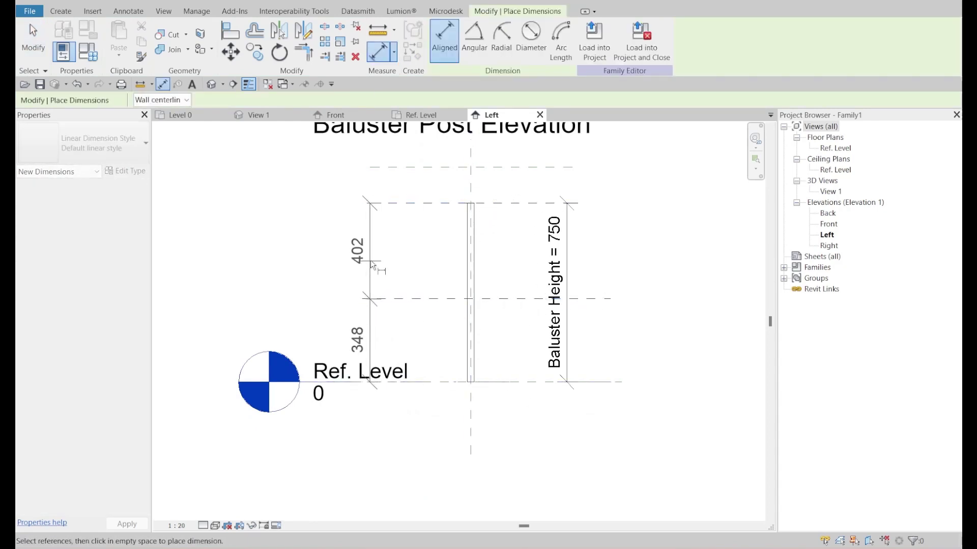
{"action": "left_click", "coordinate": [669, 275]}
{"action": "left_click", "coordinate": [606, 293]}
{"action": "middle_click_drag", "start_coordinate": [510, 348], "coordinate": [546, 325]}
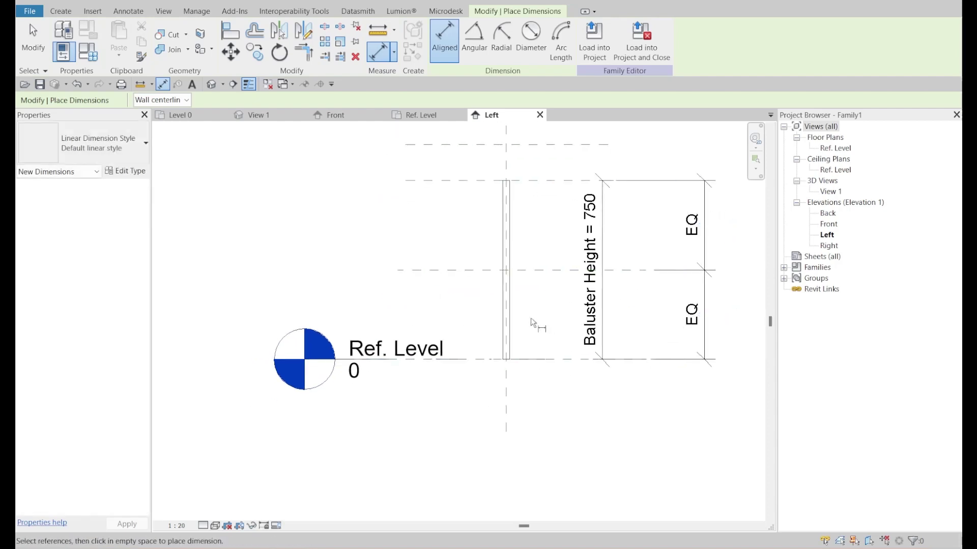
{"action": "key", "text": "Escape"}
Step: Start a sweep with a sketched path on the work plane Reference Plane : Center (Left/Right)
{"action": "left_click", "coordinate": [61, 10]}
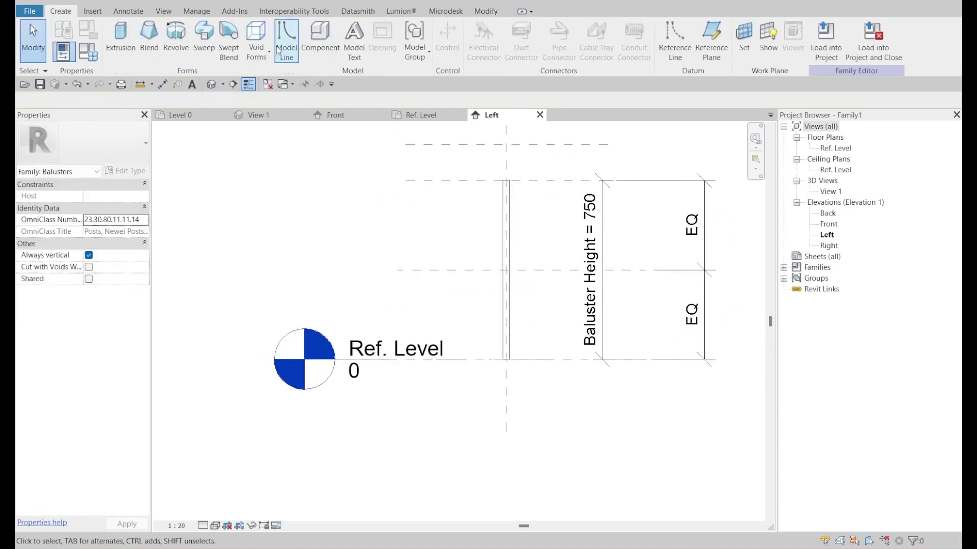
{"action": "left_click", "coordinate": [204, 38]}
{"action": "left_click", "coordinate": [564, 30]}
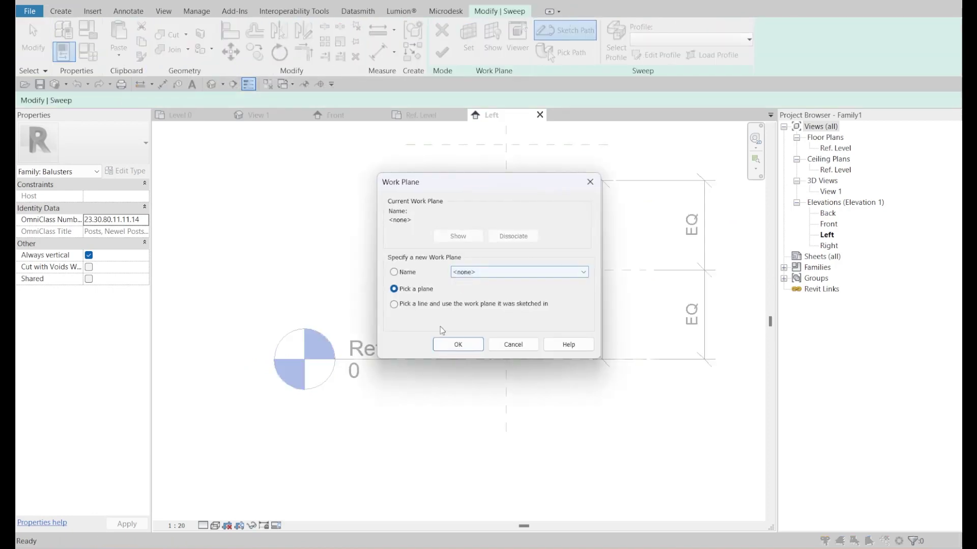
{"action": "left_click", "coordinate": [493, 271]}
{"action": "left_click", "coordinate": [504, 313]}
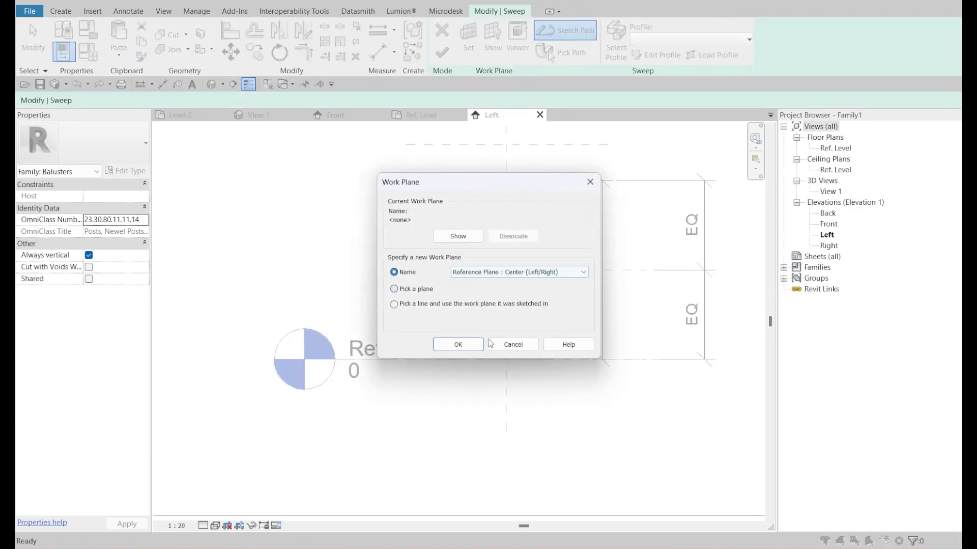
{"action": "left_click", "coordinate": [458, 344]}
Step: Sketch a sloped path line about 417 mm long from the post's midpoint down to Ref. Level on the left side
{"action": "left_click", "coordinate": [506, 271]}
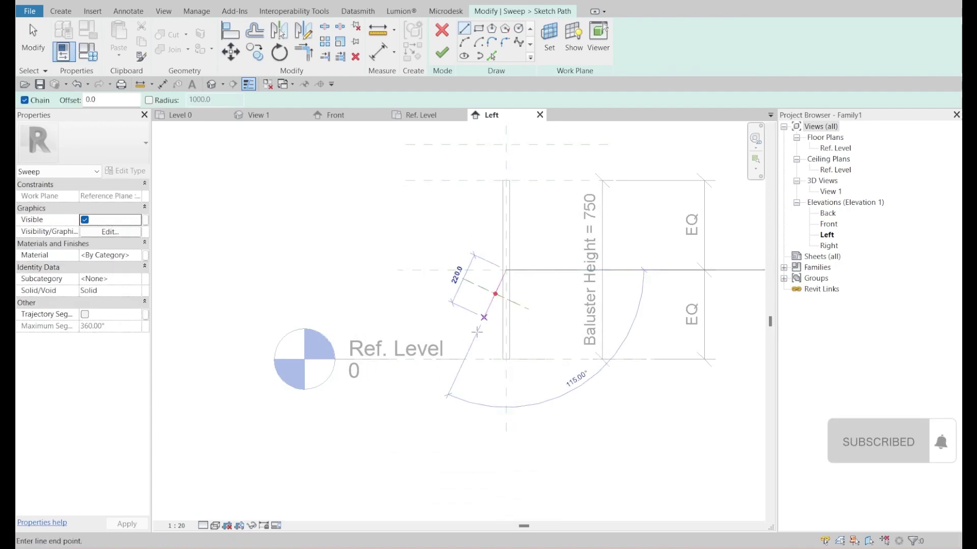
{"action": "scroll", "coordinate": [471, 351], "scroll_direction": "up", "scroll_amount": 2}
{"action": "left_click", "coordinate": [454, 370]}
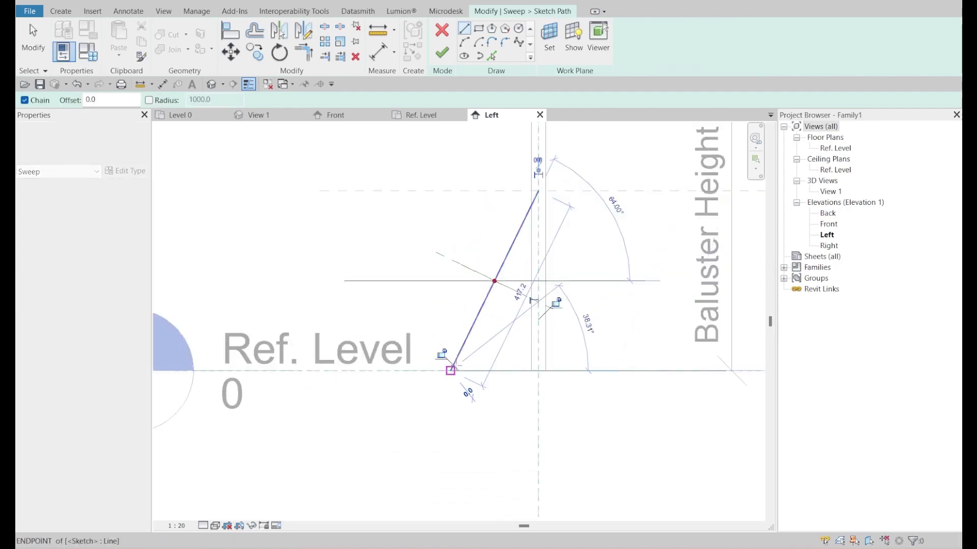
{"action": "key", "text": "Escape"}
{"action": "key", "text": "Escape"}
Step: Add an angular dimension between the sloped path line and the vertical center reference plane
{"action": "key", "text": "d"}
{"action": "key", "text": "i"}
{"action": "left_click", "coordinate": [539, 414]}
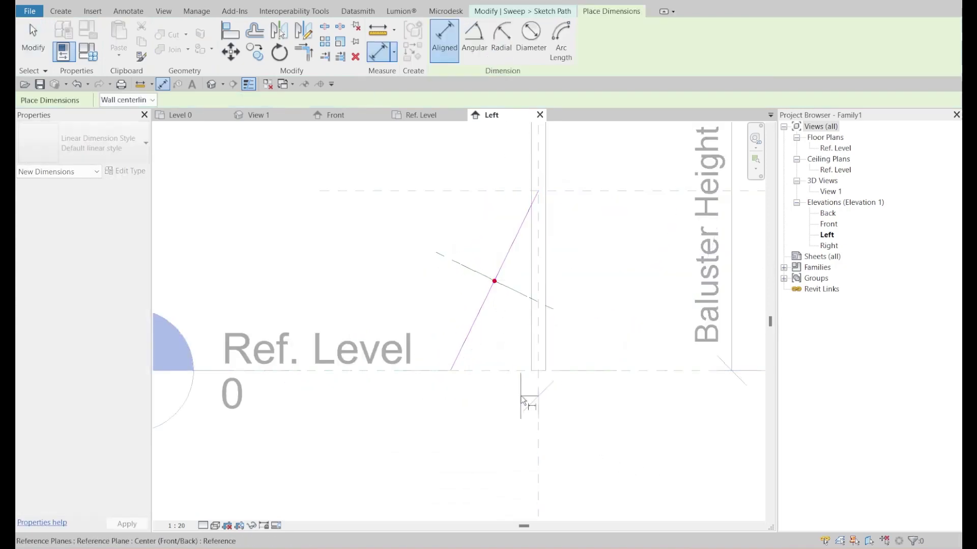
{"action": "left_click", "coordinate": [474, 41]}
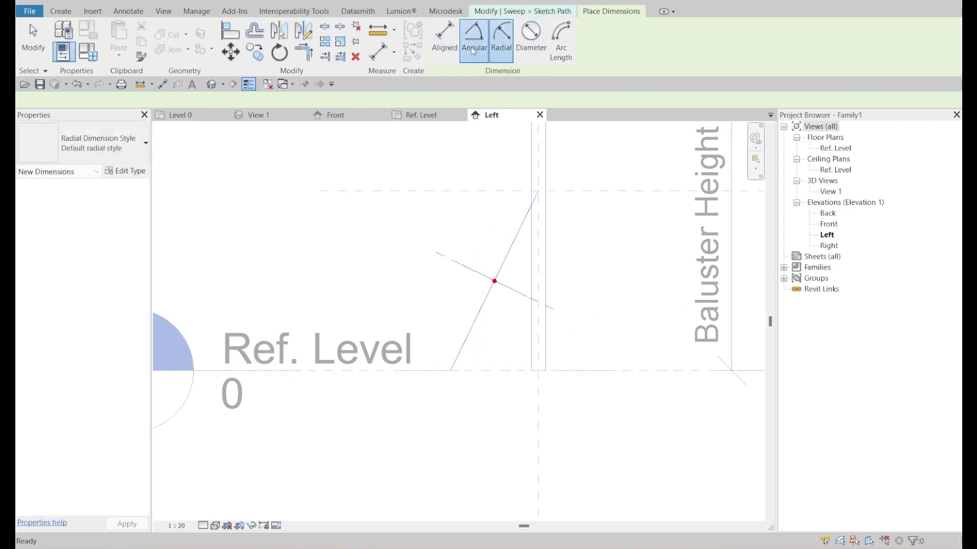
{"action": "left_click", "coordinate": [480, 309]}
{"action": "left_click", "coordinate": [506, 326]}
{"action": "key", "text": "Escape"}
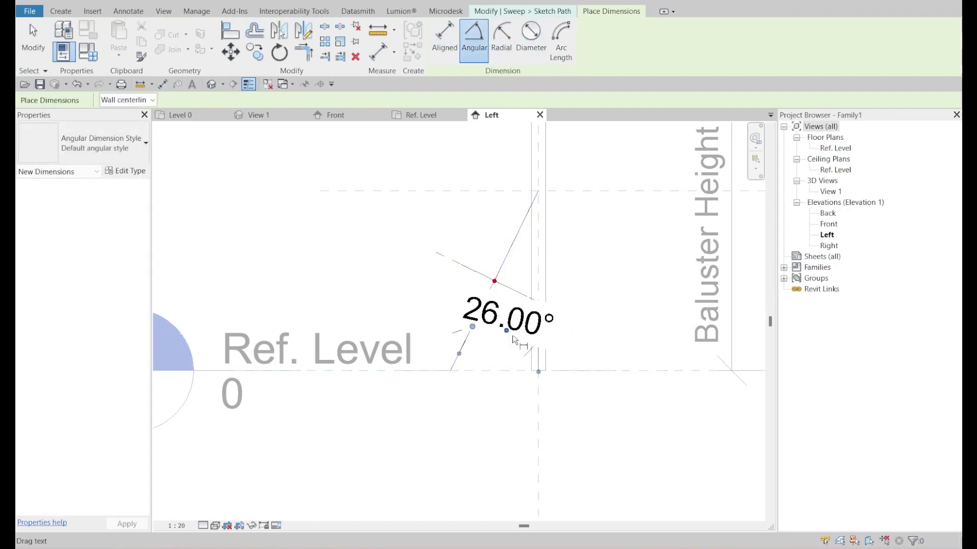
{"action": "left_click", "coordinate": [507, 330]}
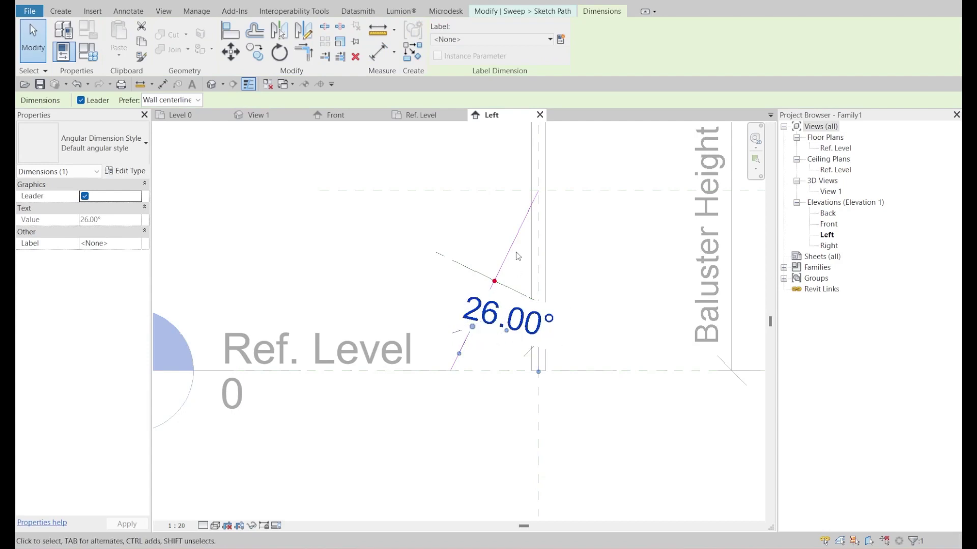
Step: Set the angle between the sloped path line and the post's center plane to 25° and finish the path
{"action": "left_click", "coordinate": [516, 234]}
{"action": "left_click", "coordinate": [512, 322]}
{"action": "type", "text": "25"}
{"action": "key", "text": "Return"}
{"action": "left_click", "coordinate": [493, 201]}
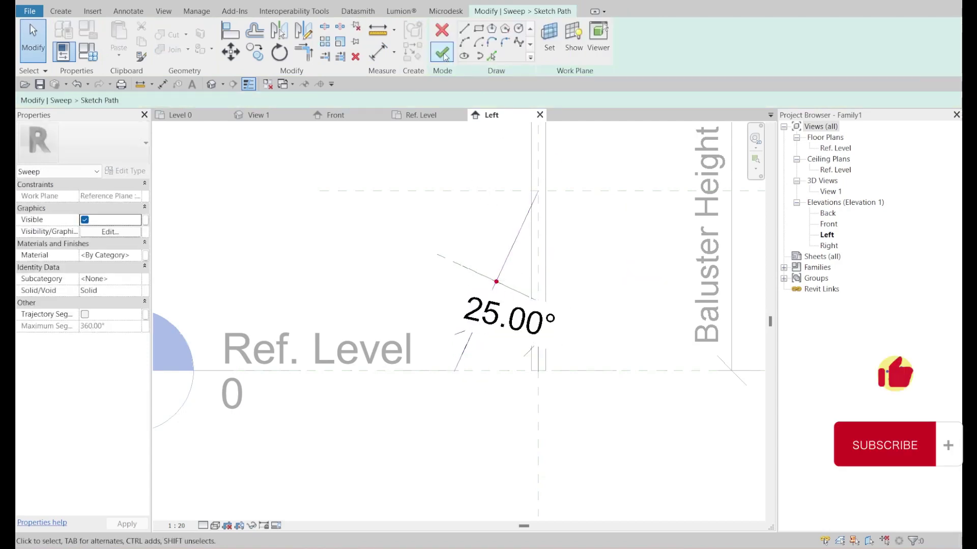
{"action": "left_click", "coordinate": [442, 54]}
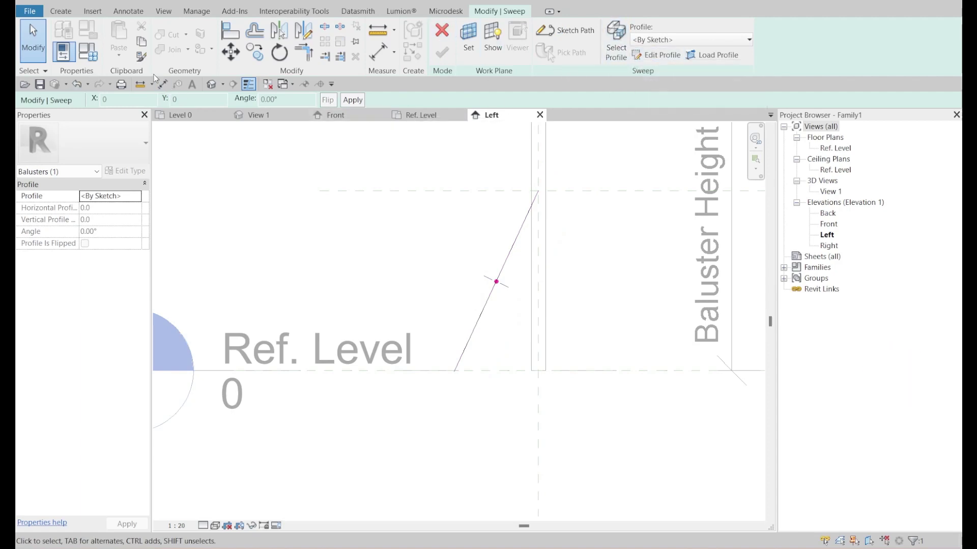
Step: In a 3D view, edit the sweep's profile and draw a circle of radius 15 mm centered on the path's profile point
{"action": "left_click", "coordinate": [211, 84]}
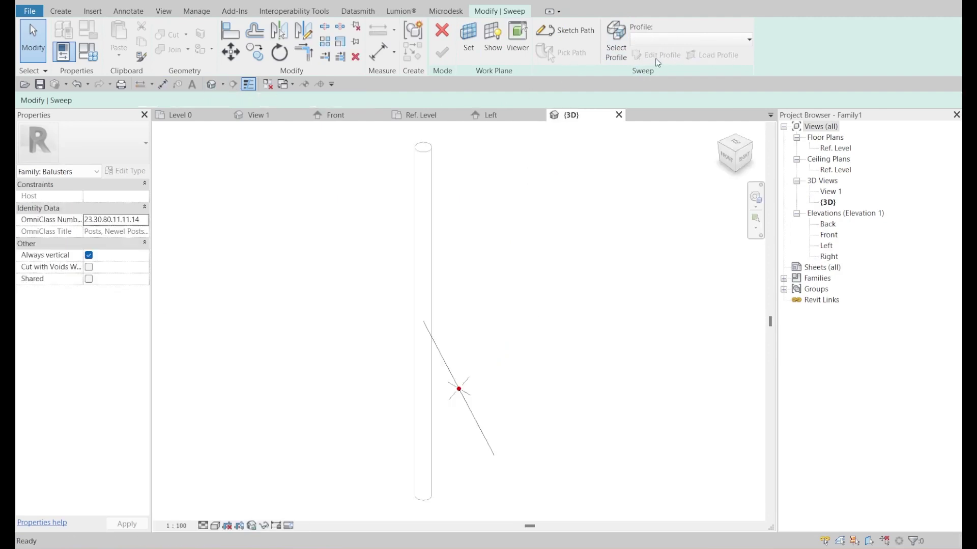
{"action": "left_click", "coordinate": [616, 43]}
{"action": "left_click", "coordinate": [656, 54]}
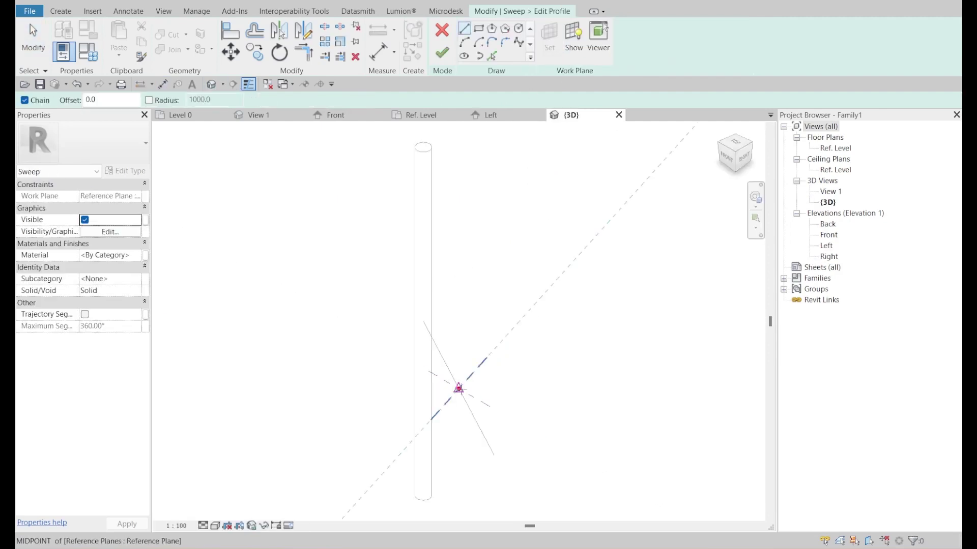
{"action": "left_click", "coordinate": [459, 389]}
{"action": "left_click", "coordinate": [518, 29]}
{"action": "left_click", "coordinate": [458, 389]}
{"action": "scroll", "coordinate": [460, 390], "scroll_direction": "up", "scroll_amount": 2}
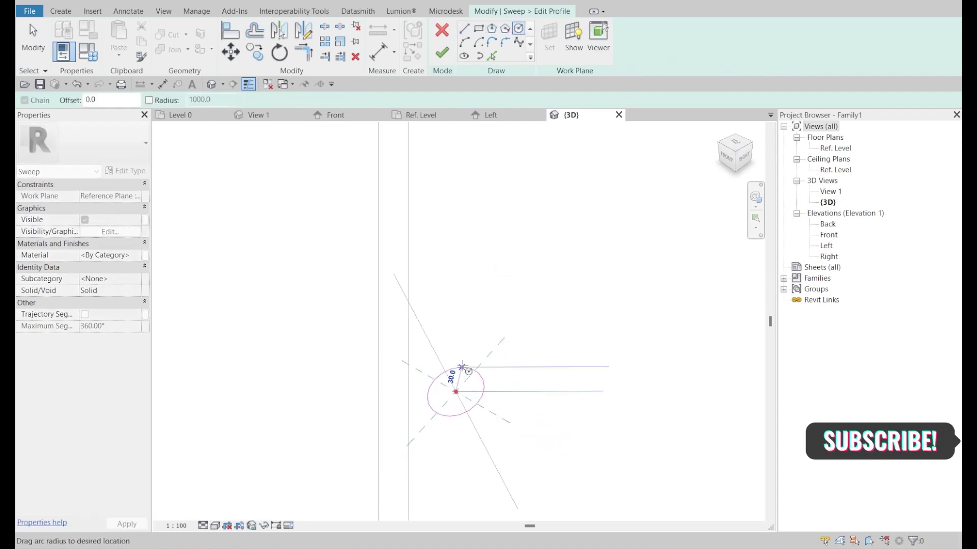
{"action": "type", "text": "15"}
{"action": "key", "text": "Return"}
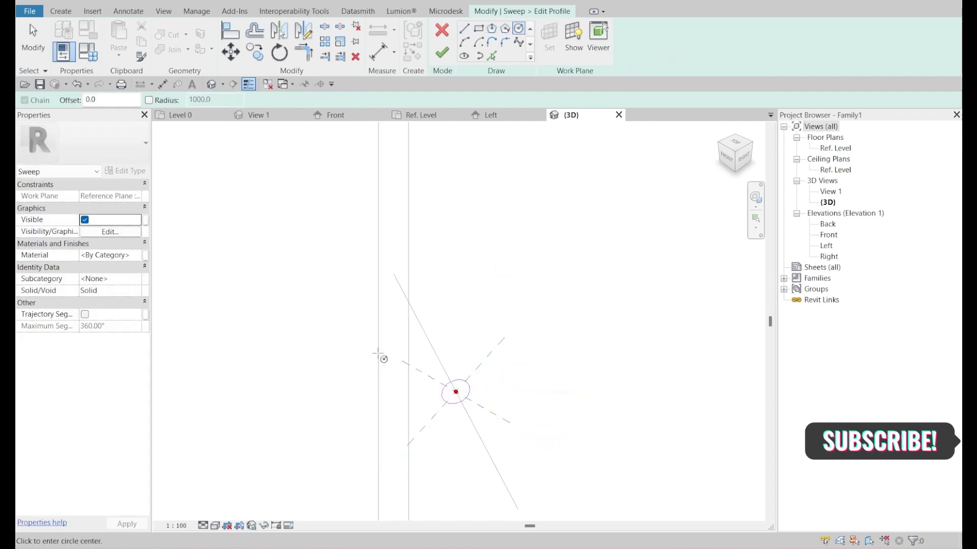
Step: Add a diameter dimension to the brace's circular profile
{"action": "left_click", "coordinate": [378, 51]}
{"action": "left_click", "coordinate": [532, 39]}
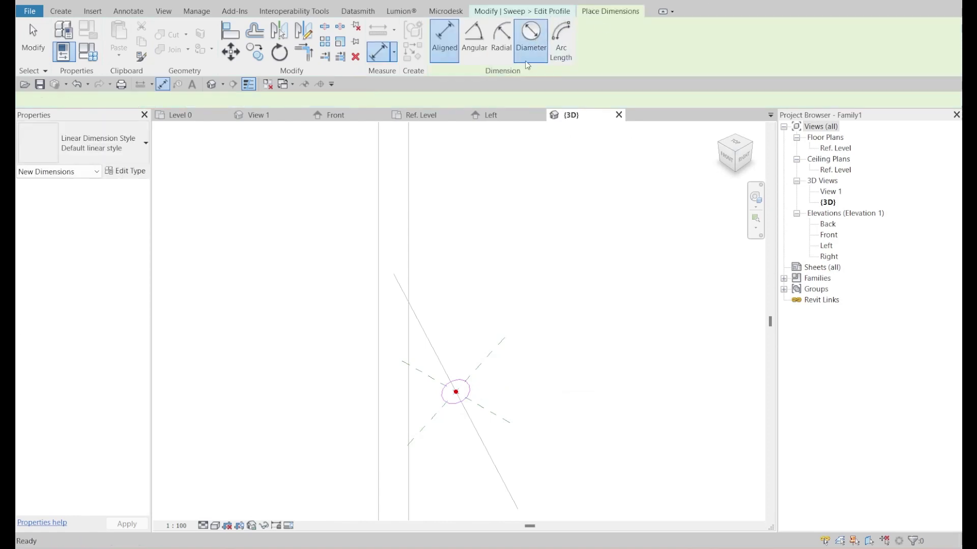
{"action": "left_click", "coordinate": [468, 395]}
{"action": "left_click", "coordinate": [524, 388]}
{"action": "key", "text": "Escape"}
Step: Label the brace profile's diameter dimension with the existing Post Dia parameter, and finish the profile and the sweep
{"action": "left_click", "coordinate": [490, 254]}
{"action": "left_click", "coordinate": [560, 39]}
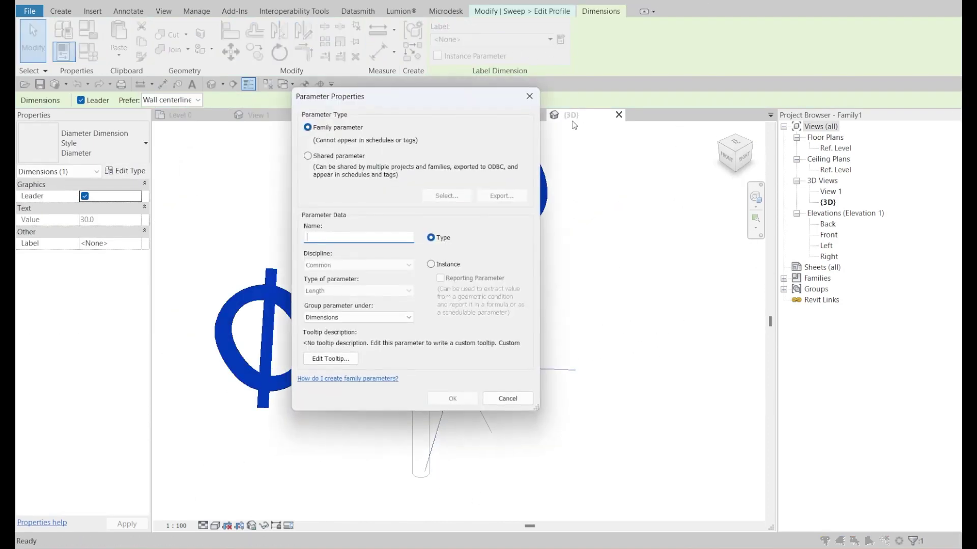
{"action": "key", "text": "Escape"}
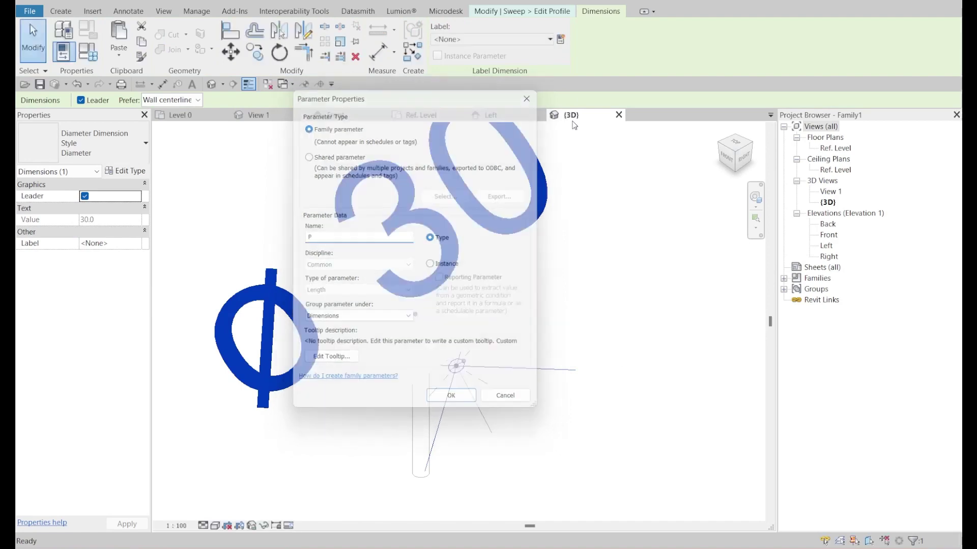
{"action": "left_click", "coordinate": [483, 38]}
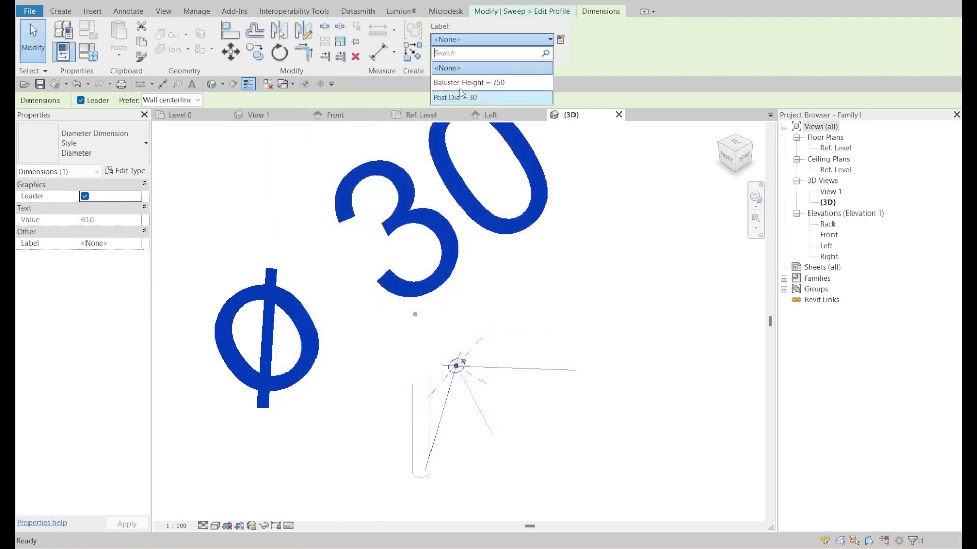
{"action": "left_click", "coordinate": [451, 97]}
{"action": "left_click", "coordinate": [441, 53]}
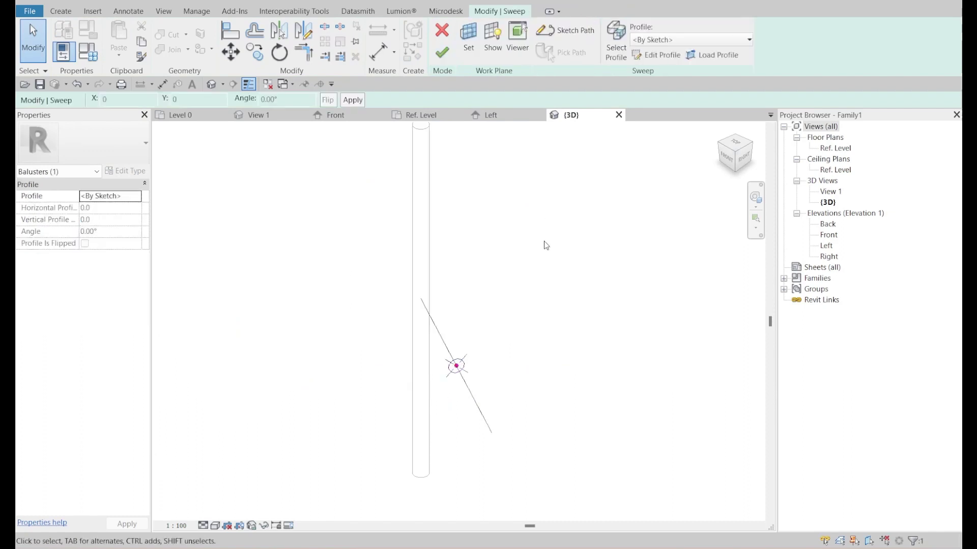
Step: In the Left elevation, mirror the sloped brace sweep about the vertical center reference plane
{"action": "left_click", "coordinate": [501, 114]}
{"action": "scroll", "coordinate": [519, 225], "scroll_direction": "up", "scroll_amount": 3}
{"action": "scroll", "coordinate": [571, 300], "scroll_direction": "down", "scroll_amount": 3}
{"action": "middle_click_drag", "start_coordinate": [556, 294], "coordinate": [456, 253]}
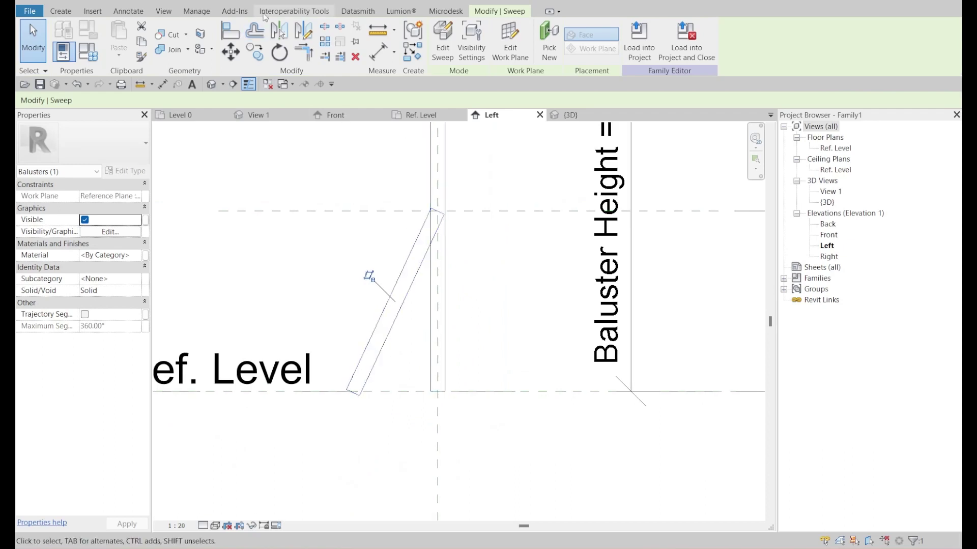
{"action": "left_click", "coordinate": [279, 32]}
{"action": "left_click", "coordinate": [438, 432]}
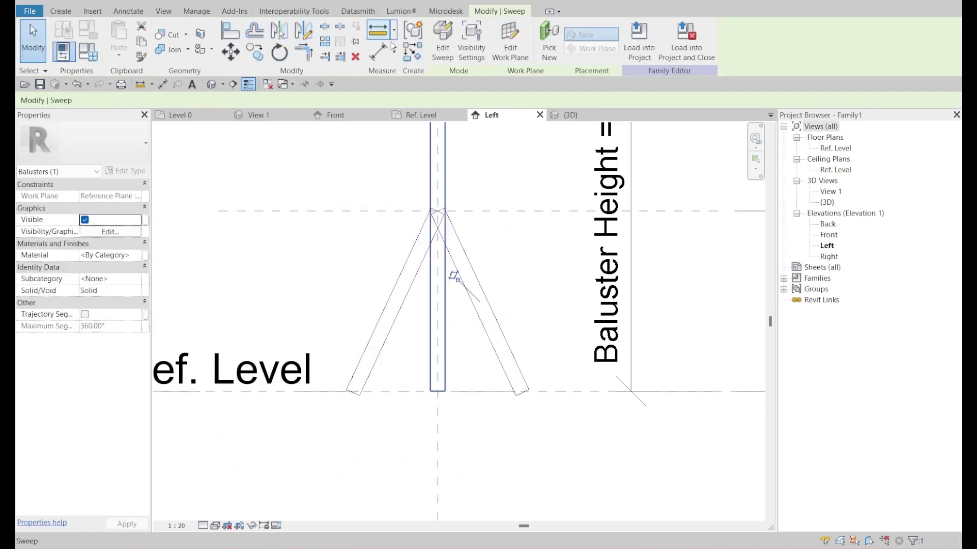
{"action": "key", "text": "Escape"}
Step: Edit the left brace's sweep path and align its upper end to the reference planes crossing at mid-post
{"action": "scroll", "coordinate": [429, 235], "scroll_direction": "down", "scroll_amount": 3}
{"action": "middle_click_drag", "start_coordinate": [491, 182], "coordinate": [471, 197]}
{"action": "left_click", "coordinate": [396, 274]}
{"action": "left_click", "coordinate": [441, 45]}
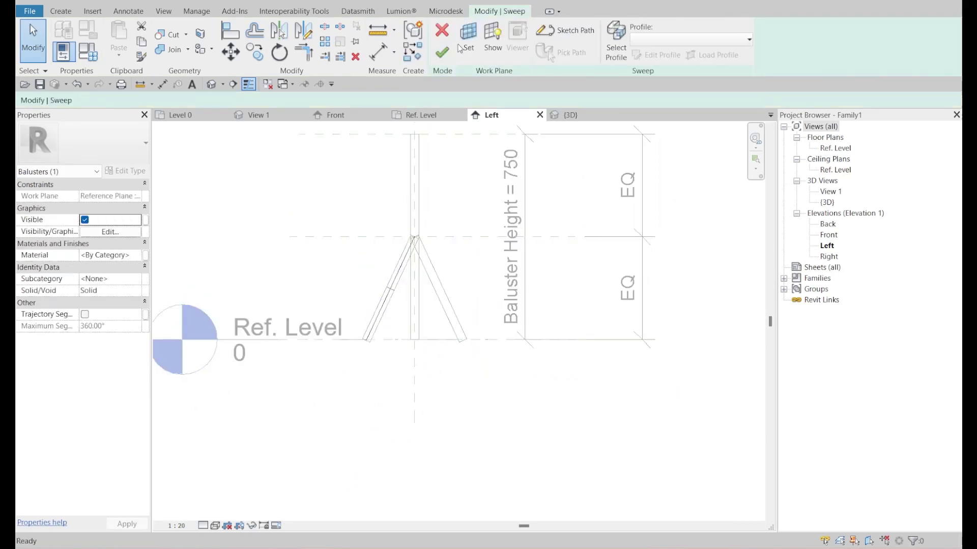
{"action": "left_click", "coordinate": [550, 32]}
{"action": "scroll", "coordinate": [417, 249], "scroll_direction": "up", "scroll_amount": 4}
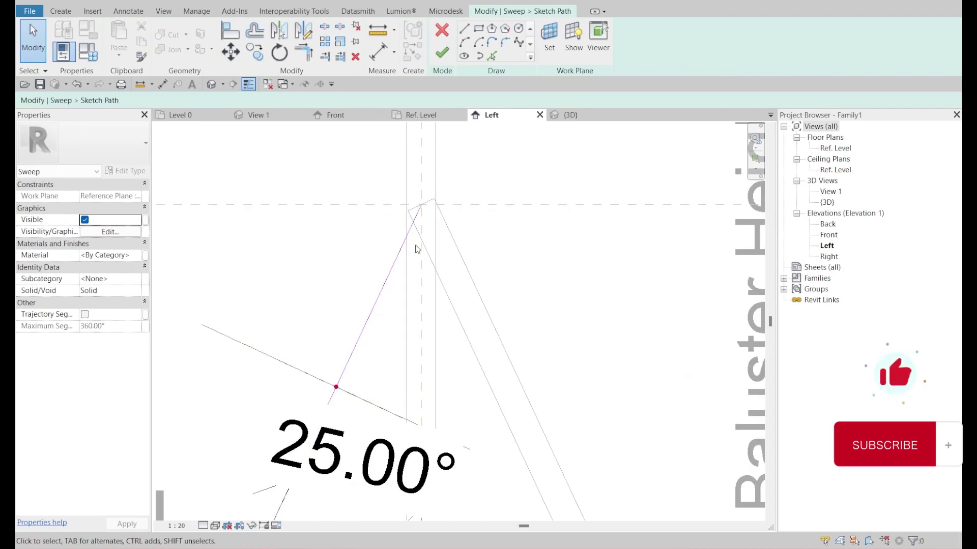
{"action": "key", "text": "a"}
{"action": "key", "text": "l"}
{"action": "scroll", "coordinate": [441, 209], "scroll_direction": "up", "scroll_amount": 2}
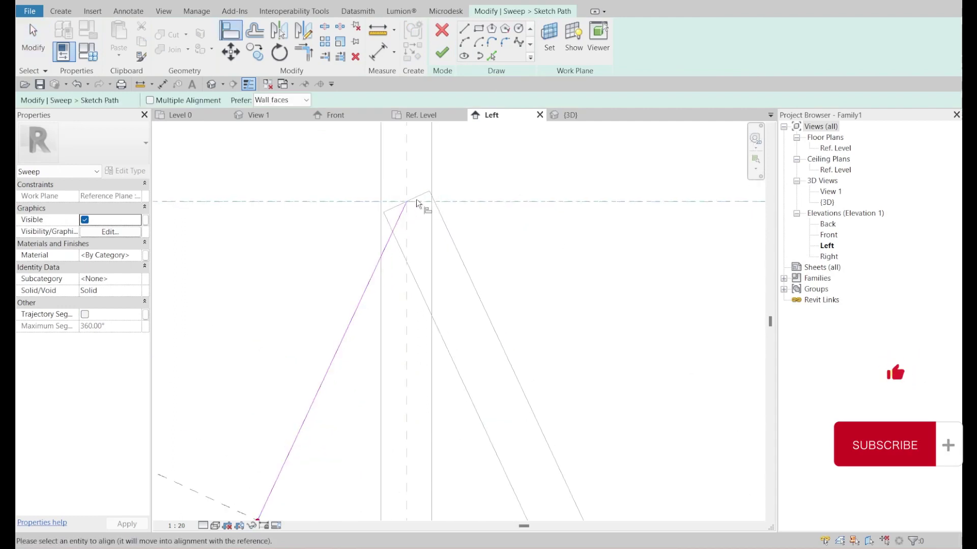
{"action": "left_click", "coordinate": [408, 214]}
{"action": "scroll", "coordinate": [472, 191], "scroll_direction": "down", "scroll_amount": 3}
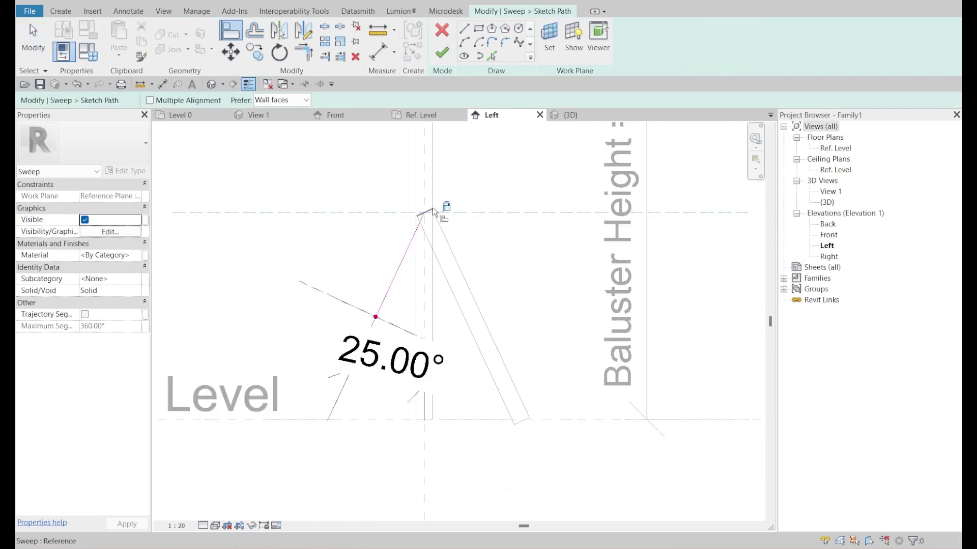
{"action": "key", "text": "Escape"}
Step: Check the path's angular dimension, then finish the left brace's path sketch and sweep
{"action": "left_click", "coordinate": [407, 303]}
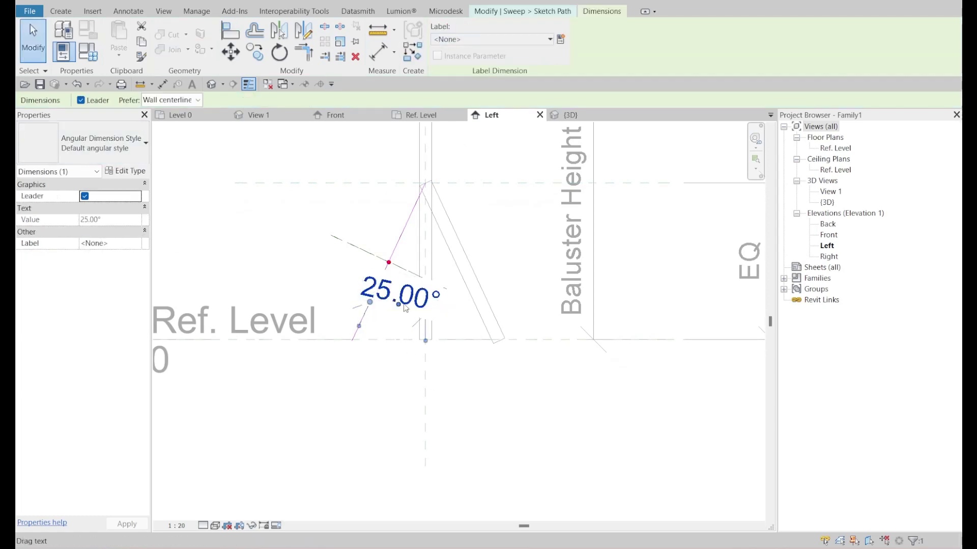
{"action": "scroll", "coordinate": [419, 280], "scroll_direction": "down", "scroll_amount": 3}
{"action": "scroll", "coordinate": [419, 279], "scroll_direction": "up", "scroll_amount": 5}
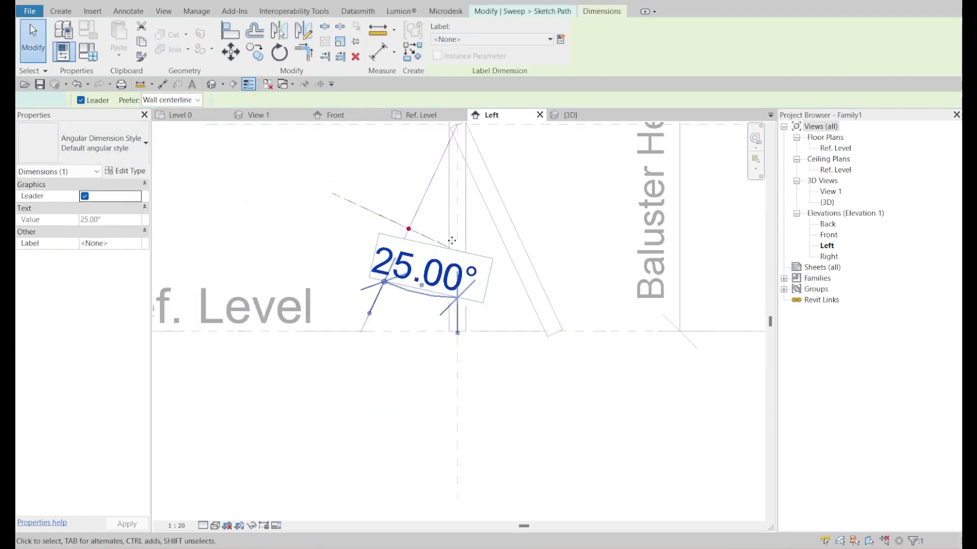
{"action": "key", "text": "Escape"}
{"action": "left_click", "coordinate": [435, 56]}
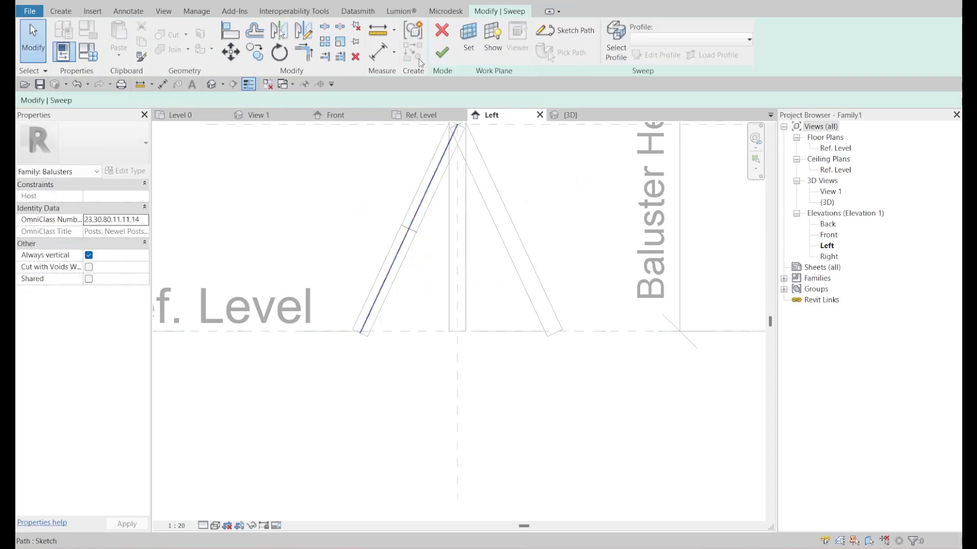
{"action": "left_click", "coordinate": [440, 53]}
Step: Edit the mirrored right brace's sweep path and align its upper end to the horizontal middle reference plane
{"action": "left_click", "coordinate": [483, 203]}
{"action": "left_click", "coordinate": [442, 41]}
{"action": "middle_click_drag", "start_coordinate": [520, 133], "coordinate": [512, 215]}
{"action": "left_click", "coordinate": [559, 31]}
{"action": "scroll", "coordinate": [498, 184], "scroll_direction": "up", "scroll_amount": 2}
{"action": "left_click", "coordinate": [526, 153]}
{"action": "left_click", "coordinate": [465, 162]}
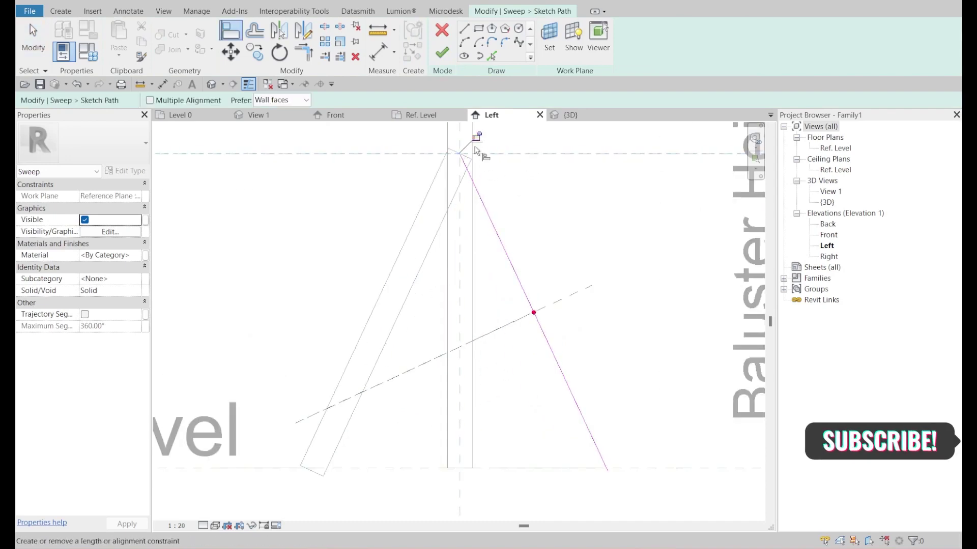
Step: Align the right brace path's upper end to the vertical center reference plane, and finish the path and the sweep
{"action": "middle_click_drag", "start_coordinate": [491, 152], "coordinate": [458, 200]}
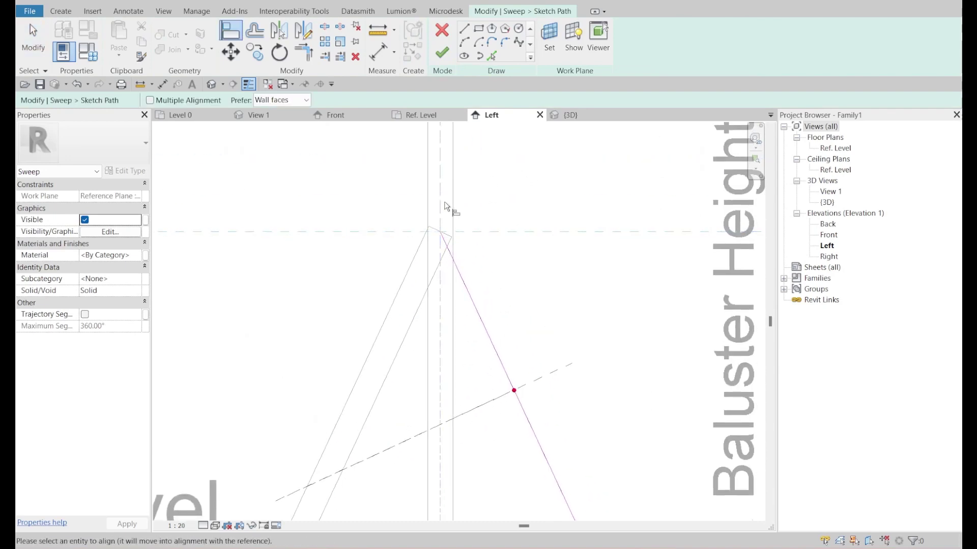
{"action": "left_click", "coordinate": [440, 232]}
{"action": "left_click", "coordinate": [460, 338]}
{"action": "scroll", "coordinate": [425, 308], "scroll_direction": "down", "scroll_amount": 2}
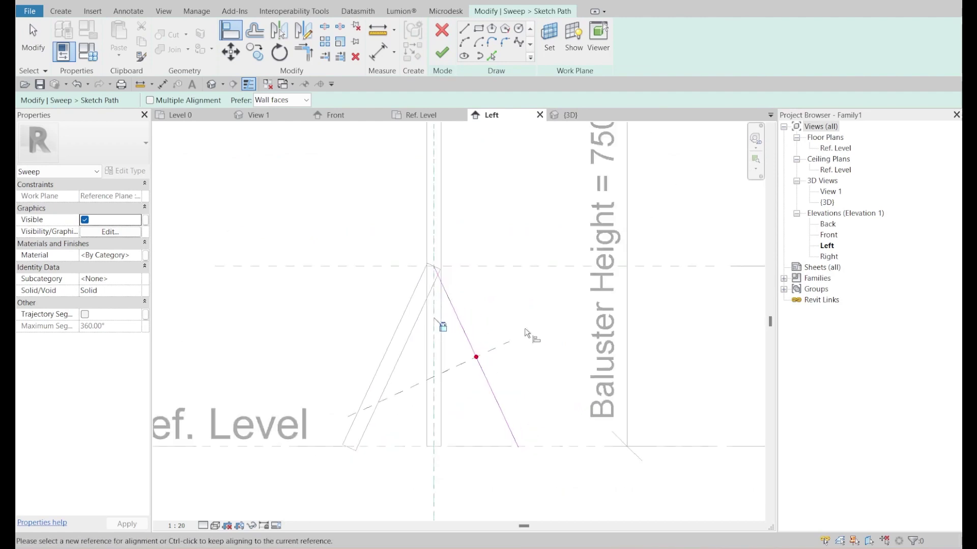
{"action": "middle_click_drag", "start_coordinate": [527, 332], "coordinate": [492, 305]}
{"action": "key", "text": "Escape"}
{"action": "left_click", "coordinate": [441, 52]}
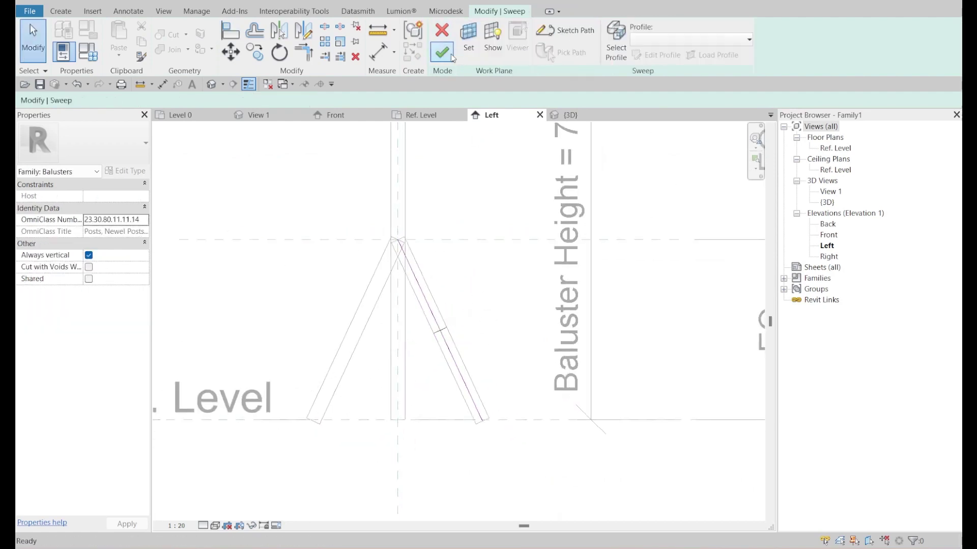
{"action": "left_click", "coordinate": [442, 53]}
Step: Associate the vertical post's material with a new type parameter named Post Material
{"action": "scroll", "coordinate": [469, 342], "scroll_direction": "down", "scroll_amount": 2}
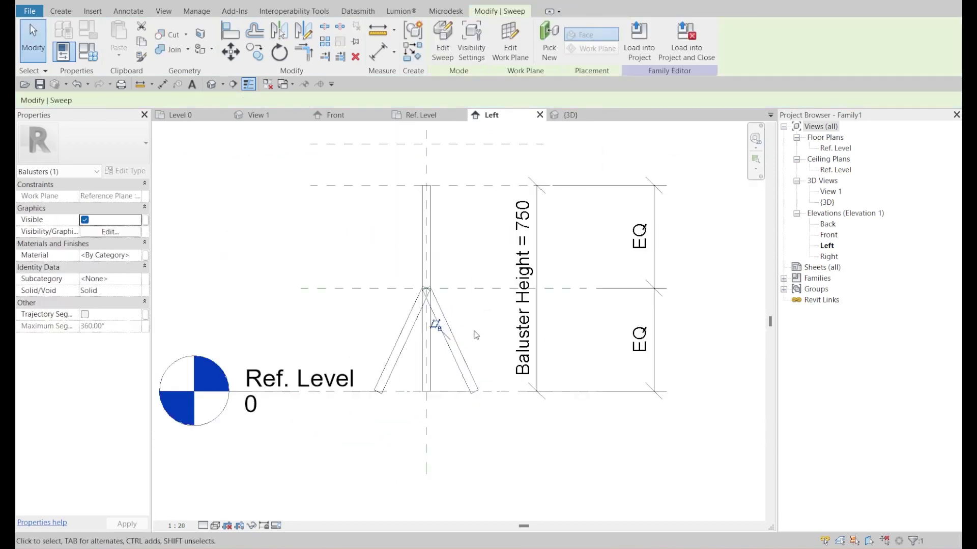
{"action": "middle_click_drag", "start_coordinate": [469, 335], "coordinate": [483, 320]}
{"action": "key", "text": "Escape"}
{"action": "left_click", "coordinate": [440, 239]}
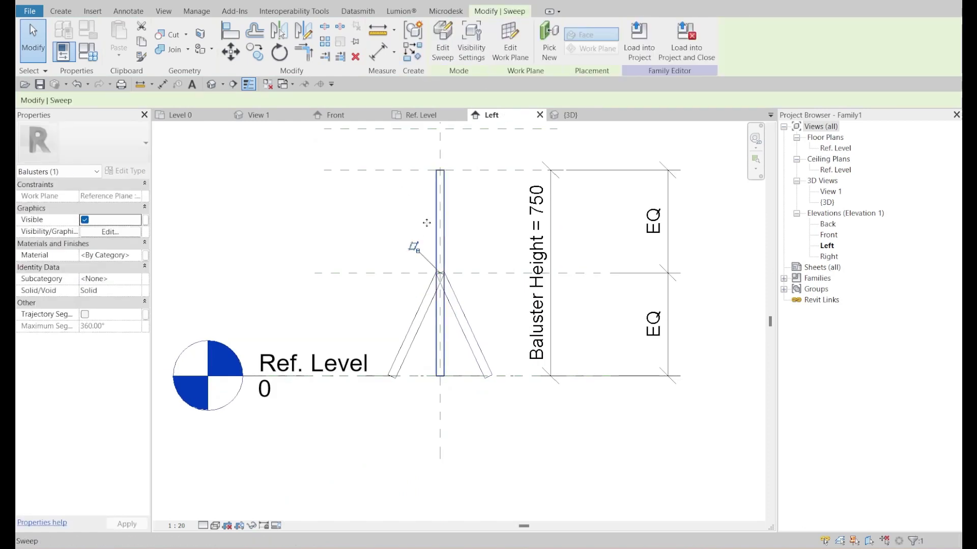
{"action": "left_click", "coordinate": [146, 255]}
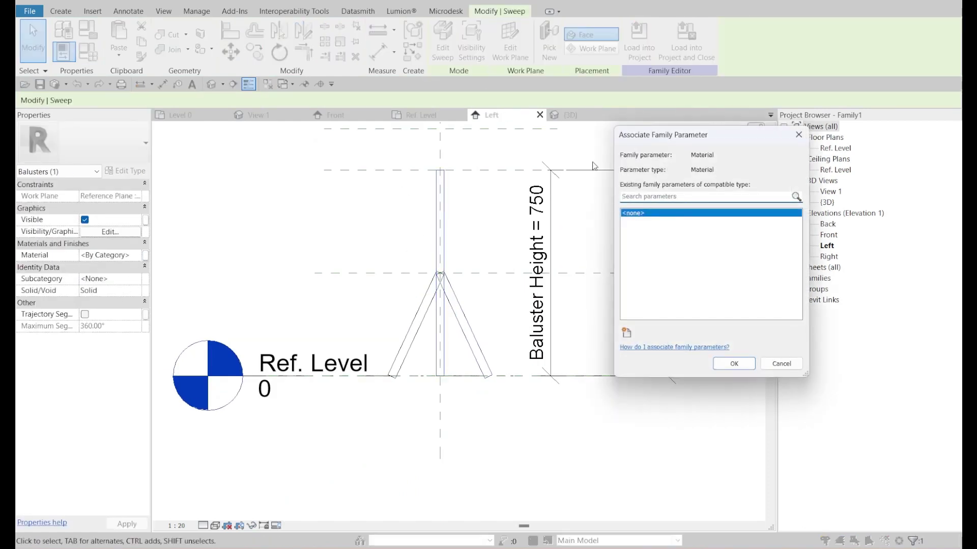
{"action": "left_click", "coordinate": [626, 333]}
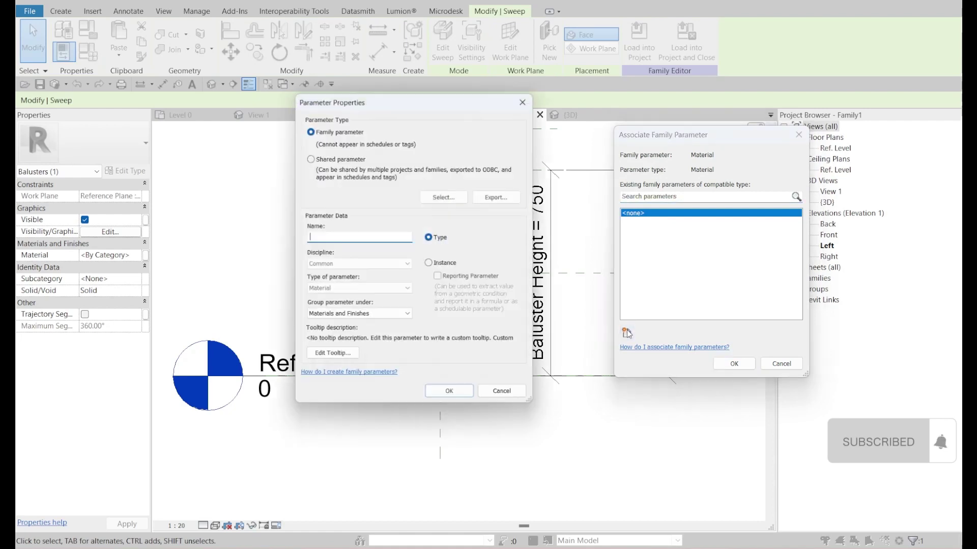
{"action": "type", "text": "Post Mat"}
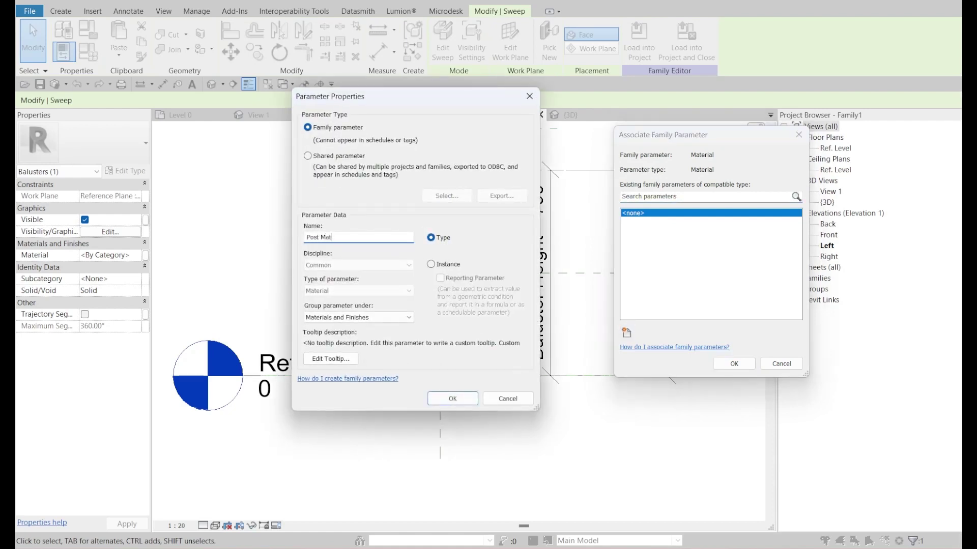
{"action": "type", "text": "erial"}
{"action": "key", "text": "Return"}
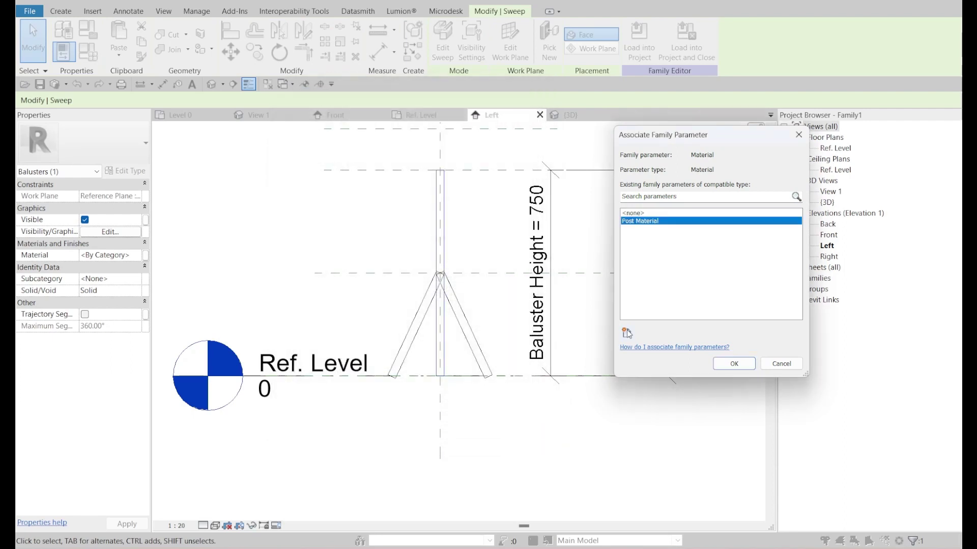
{"action": "left_click", "coordinate": [734, 364]}
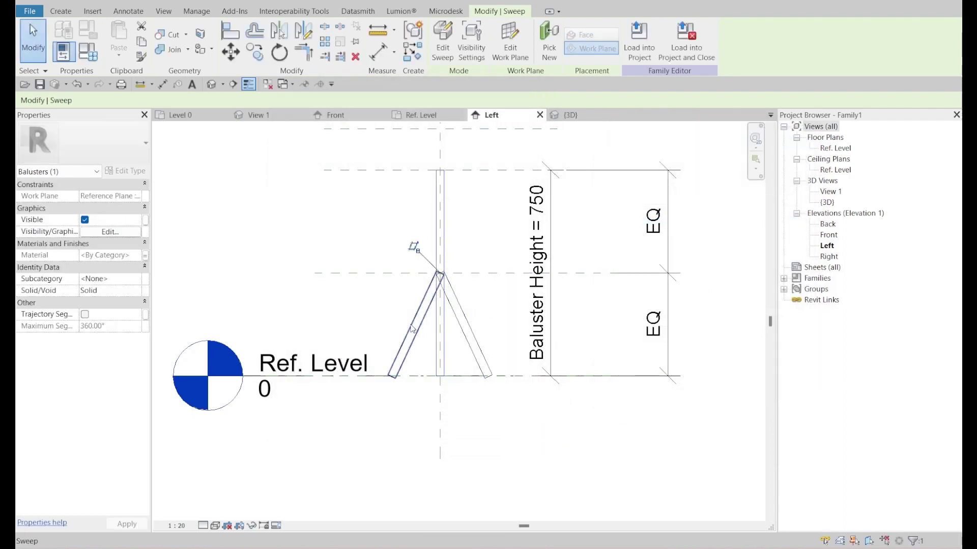
Step: Associate the material of both diagonal braces with the Post Material parameter
{"action": "left_click", "coordinate": [465, 331], "text": "ctrl"}
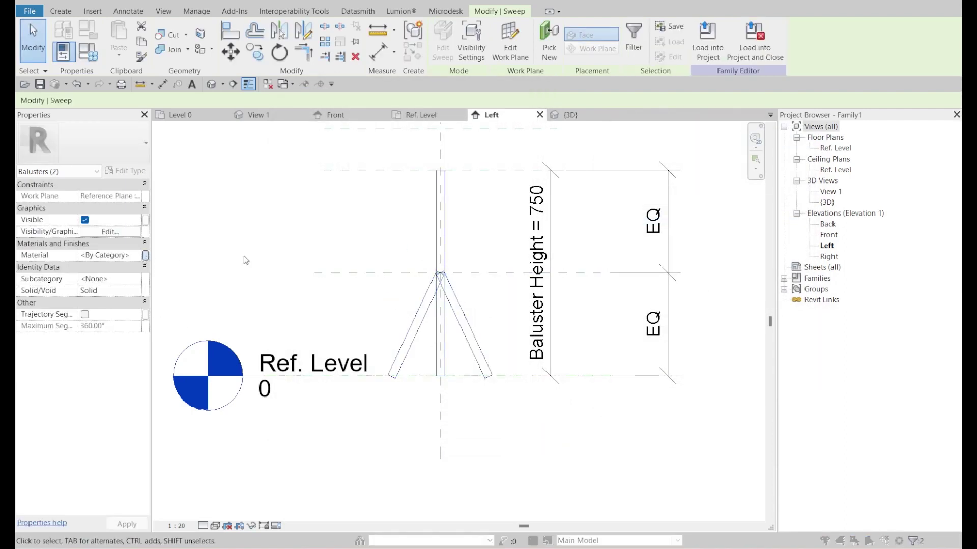
{"action": "left_click", "coordinate": [146, 255]}
{"action": "left_click", "coordinate": [640, 221]}
{"action": "left_click", "coordinate": [734, 364]}
{"action": "key", "text": "Escape"}
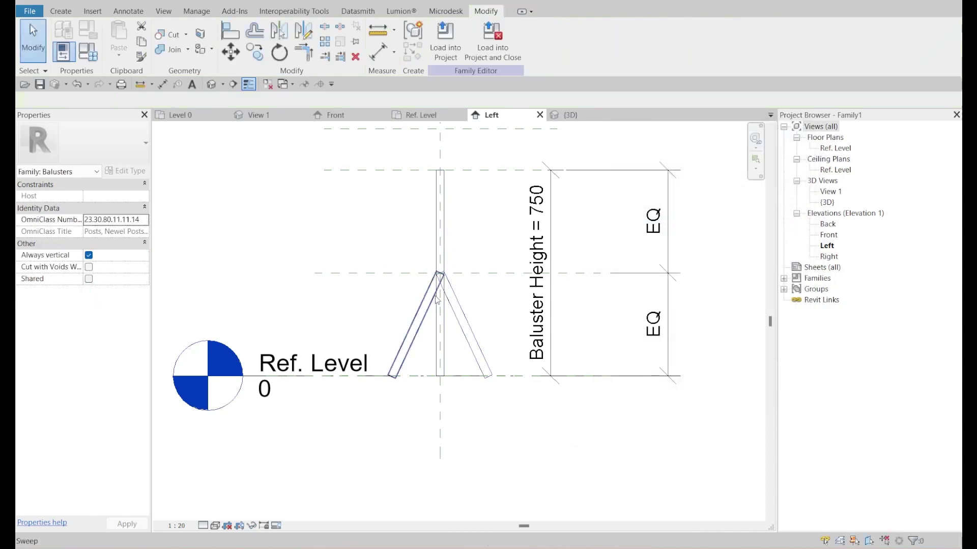
Step: Save the family as Baluster 2 in the Chain Fence Creation folder, and load it into the project, closing the family
{"action": "middle_click_drag", "start_coordinate": [428, 300], "coordinate": [474, 332]}
{"action": "key", "text": "ctrl+s"}
{"action": "left_click", "coordinate": [311, 150]}
{"action": "double_click", "coordinate": [392, 162]}
{"action": "double_click", "coordinate": [407, 174]}
{"action": "double_click", "coordinate": [465, 306]}
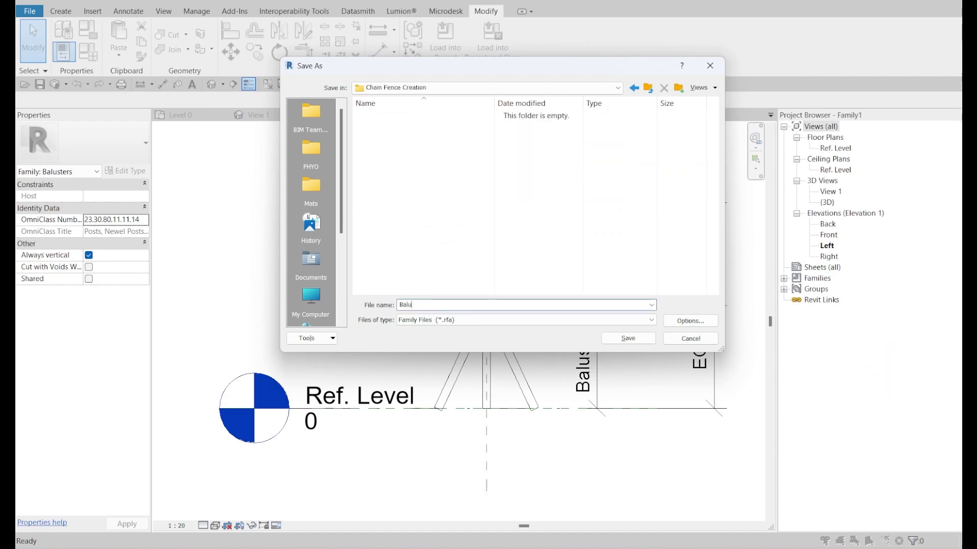
{"action": "key", "text": "Return"}
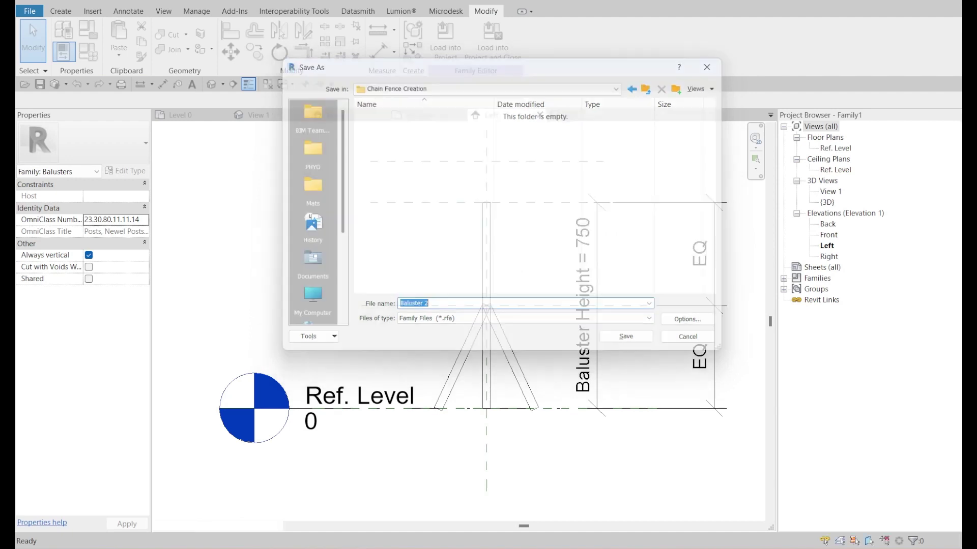
{"action": "left_click", "coordinate": [487, 40]}
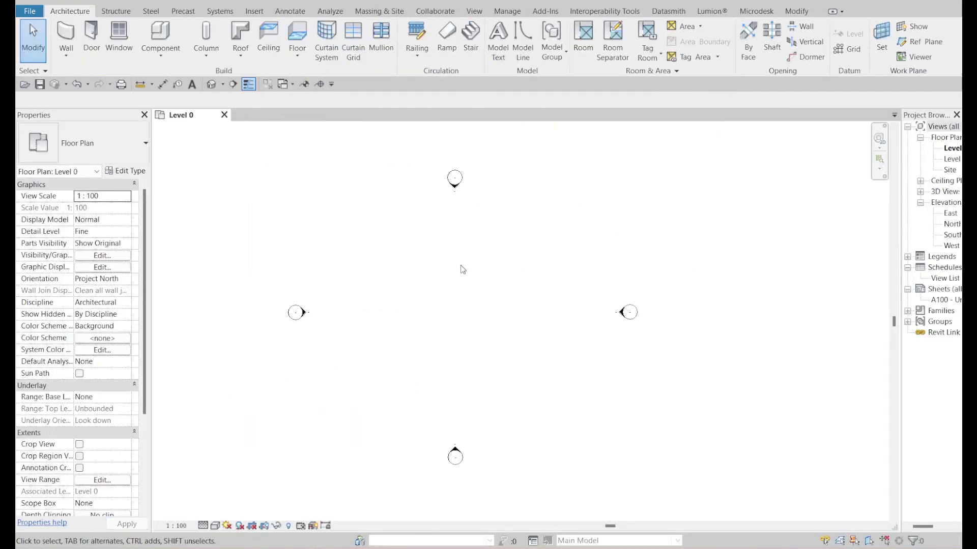
{"action": "middle_click_drag", "start_coordinate": [462, 270], "coordinate": [418, 293]}
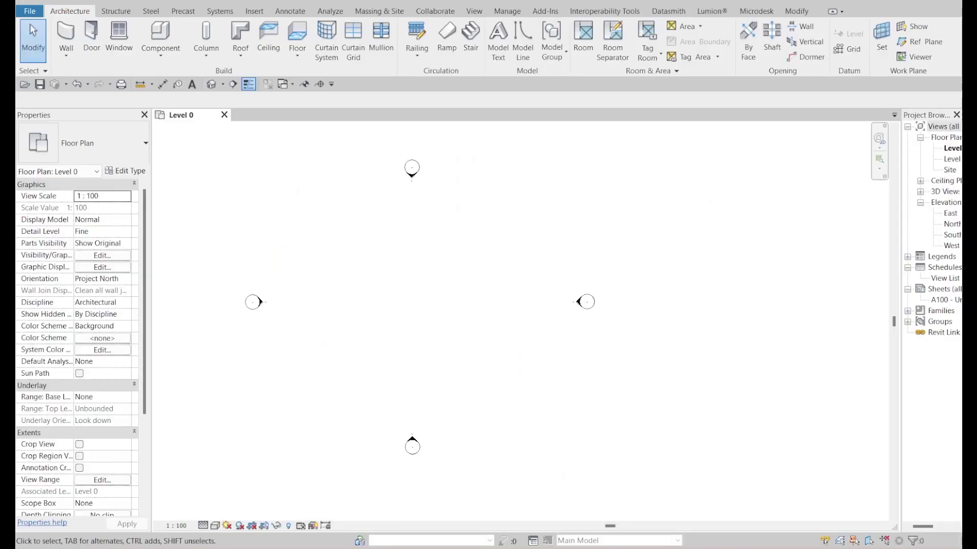
Step: Find Baluster 2 among the project's railing families and open it for editing
{"action": "left_click", "coordinate": [908, 311]}
{"action": "left_click_drag", "start_coordinate": [902, 235], "coordinate": [808, 260]}
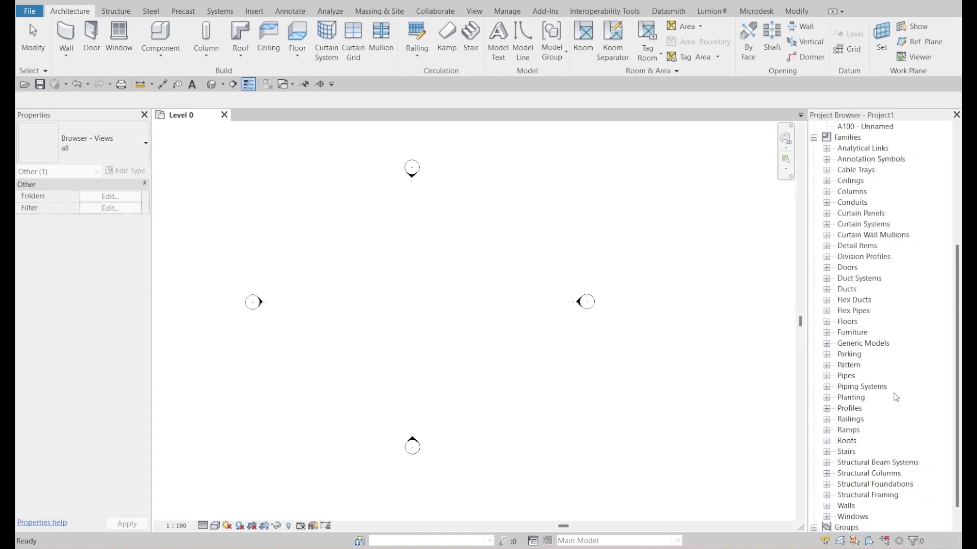
{"action": "scroll", "coordinate": [887, 311], "scroll_direction": "down", "scroll_amount": 1}
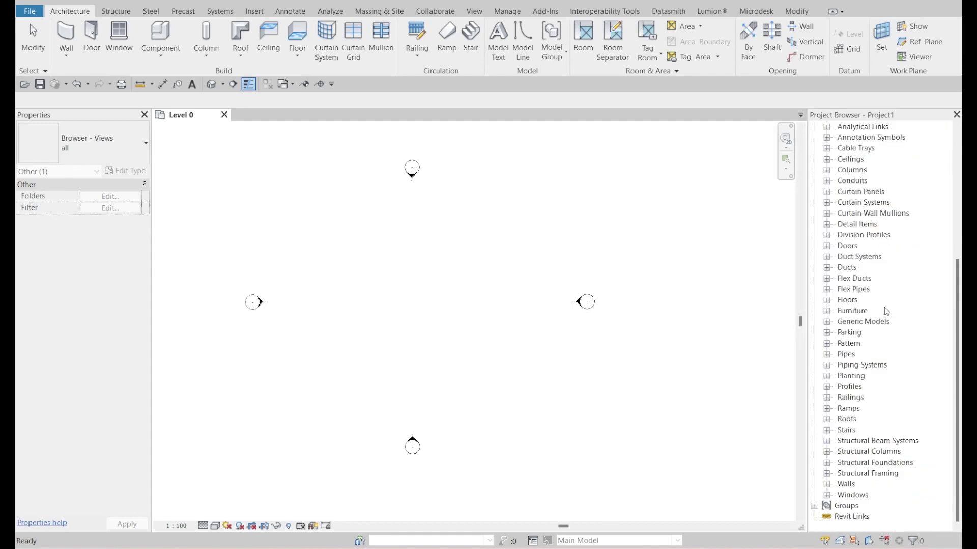
{"action": "left_click", "coordinate": [847, 386]}
{"action": "left_click", "coordinate": [826, 397]}
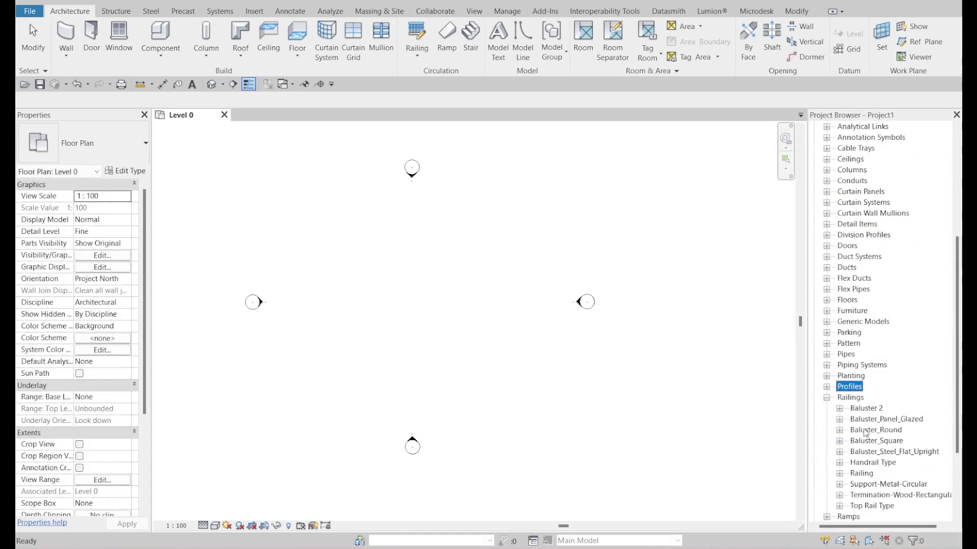
{"action": "right_click", "coordinate": [861, 408]}
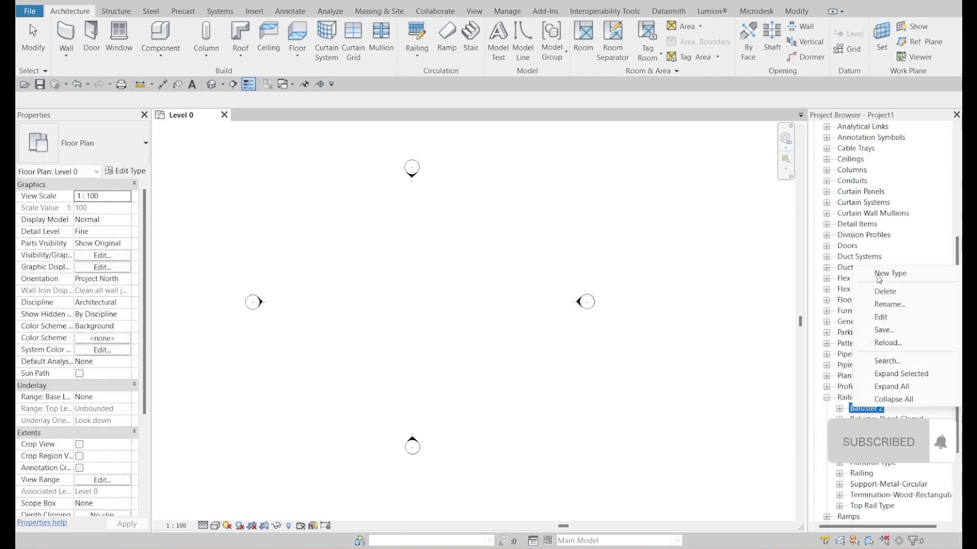
{"action": "left_click", "coordinate": [881, 317]}
Step: Delete both diagonal braces from the baluster, leaving only the vertical post
{"action": "left_click", "coordinate": [497, 353]}
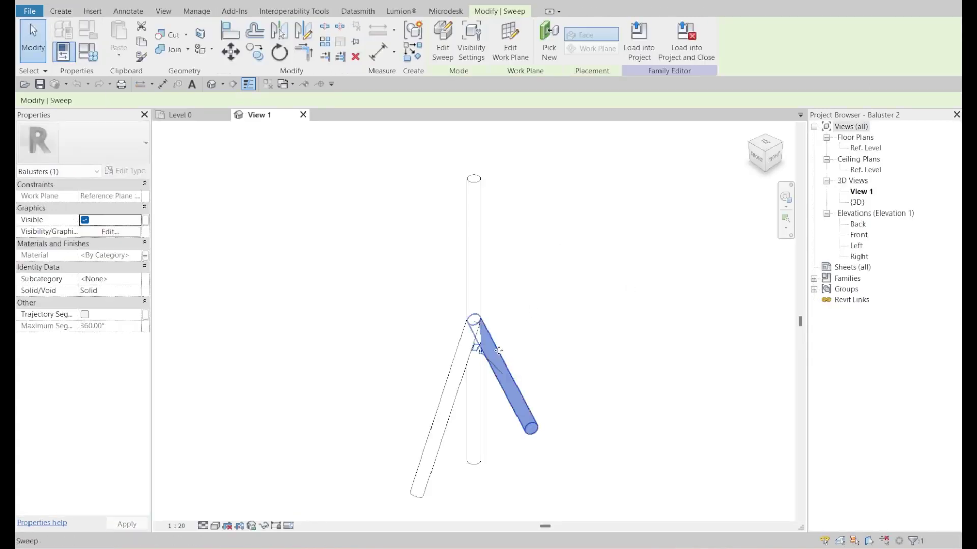
{"action": "key", "text": "Delete"}
{"action": "middle_click_drag", "start_coordinate": [499, 262], "coordinate": [483, 299]}
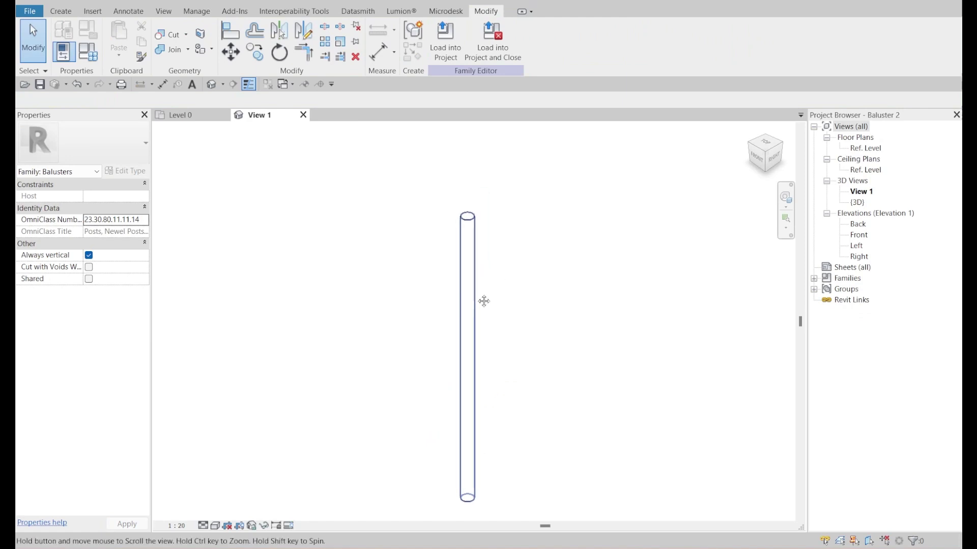
Step: Save the post-only family as Baluster 1 in the Chain Fence Creation folder, and load it into the project, closing the family
{"action": "left_click", "coordinate": [29, 11]}
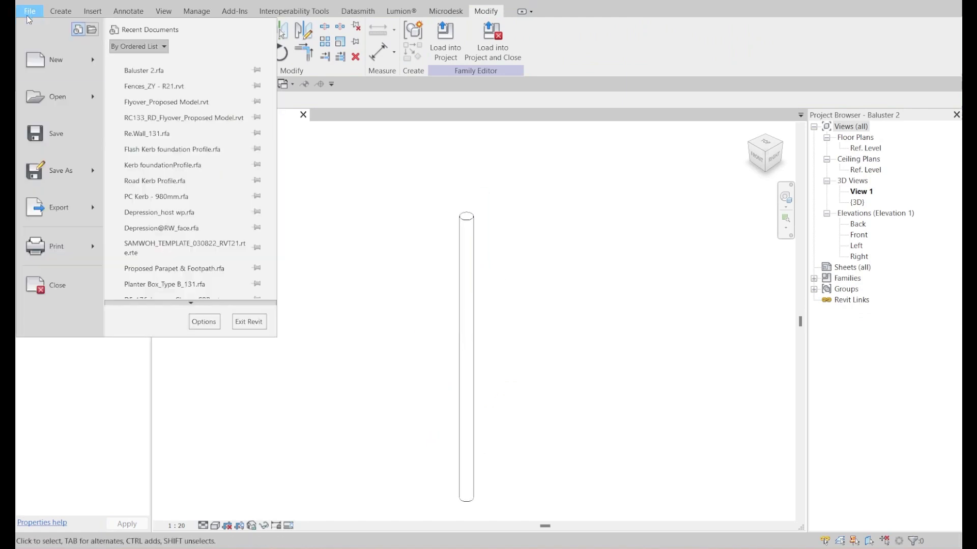
{"action": "mouse_move", "coordinate": [66, 171]}
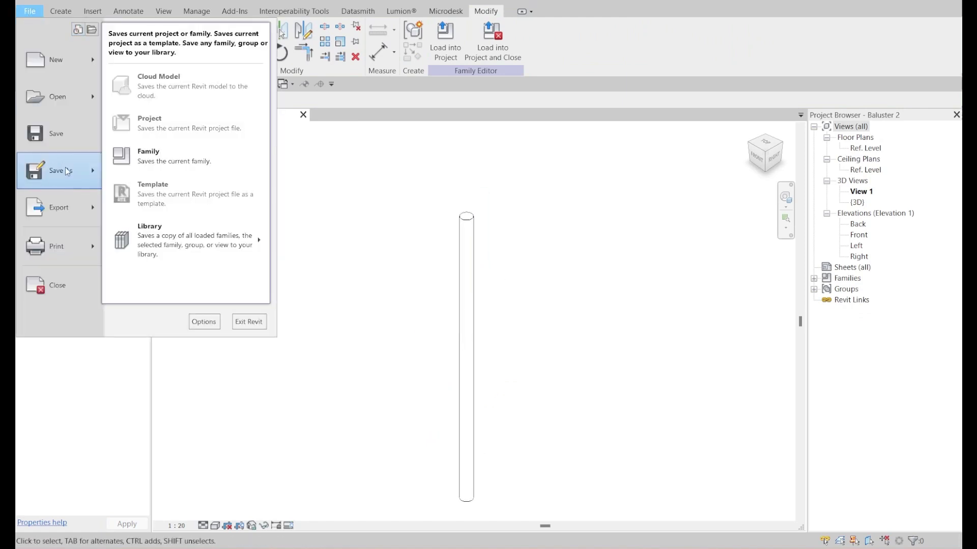
{"action": "left_click", "coordinate": [168, 156]}
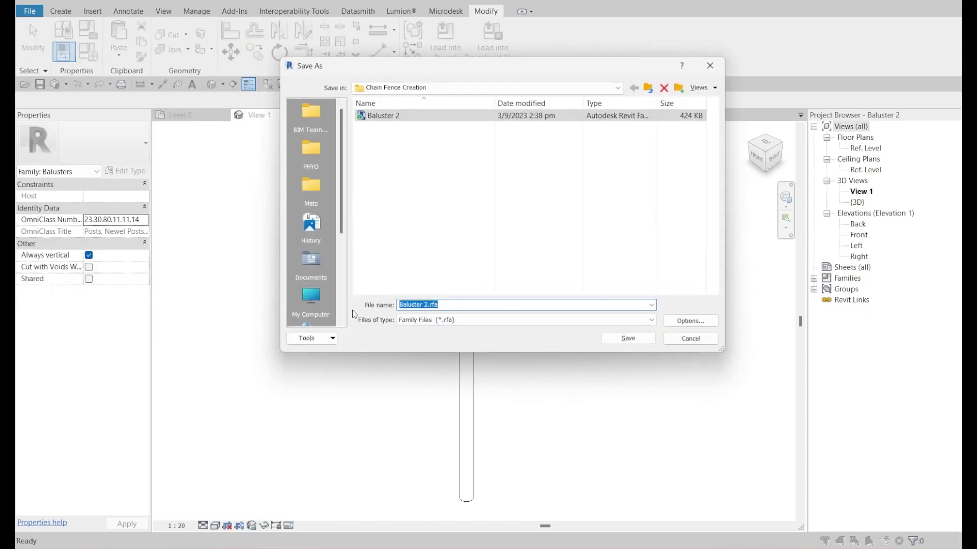
{"action": "type", "text": "Baluster"}
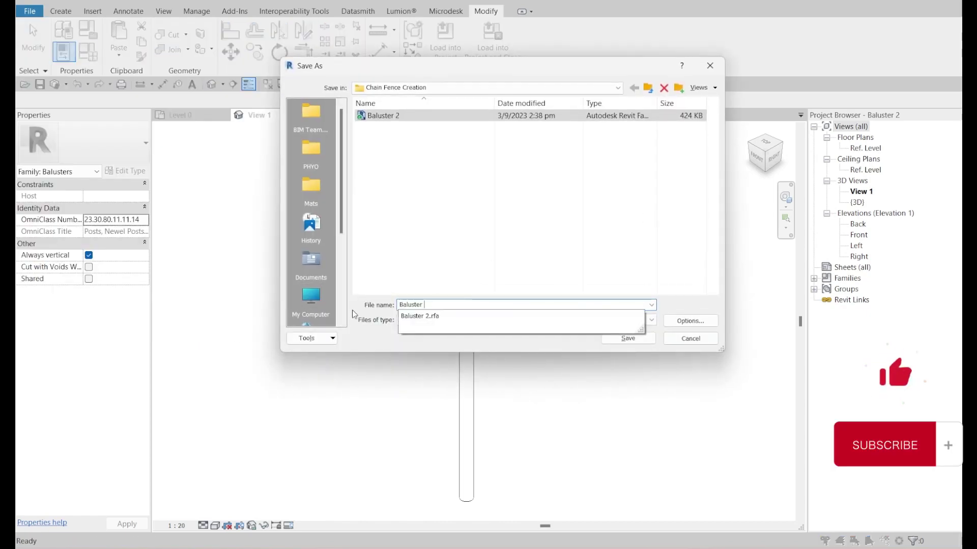
{"action": "type", "text": " Post"}
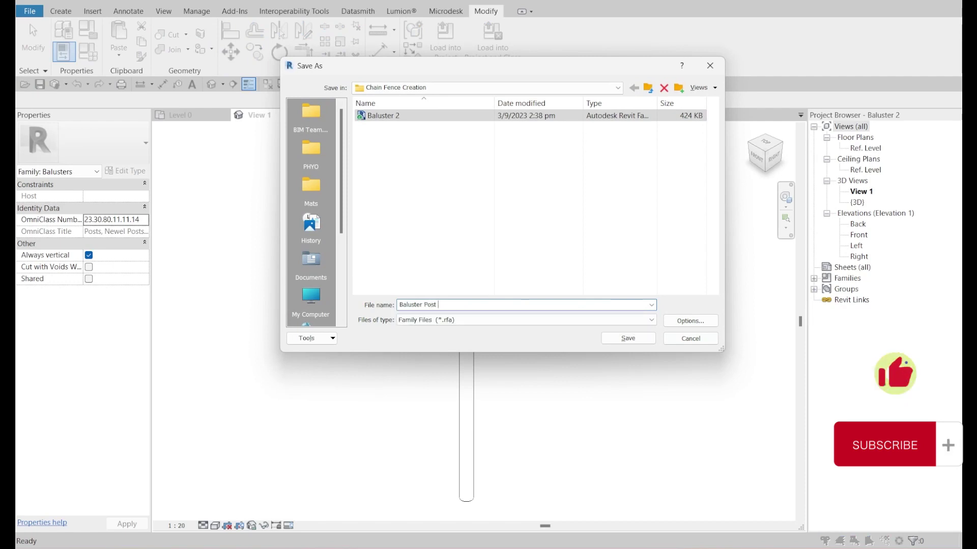
{"action": "type", "text": " 1"}
{"action": "key", "text": "BackSpace"}
{"action": "key", "text": "BackSpace"}
{"action": "type", "text": "1"}
{"action": "key", "text": "Return"}
{"action": "left_click", "coordinate": [491, 41]}
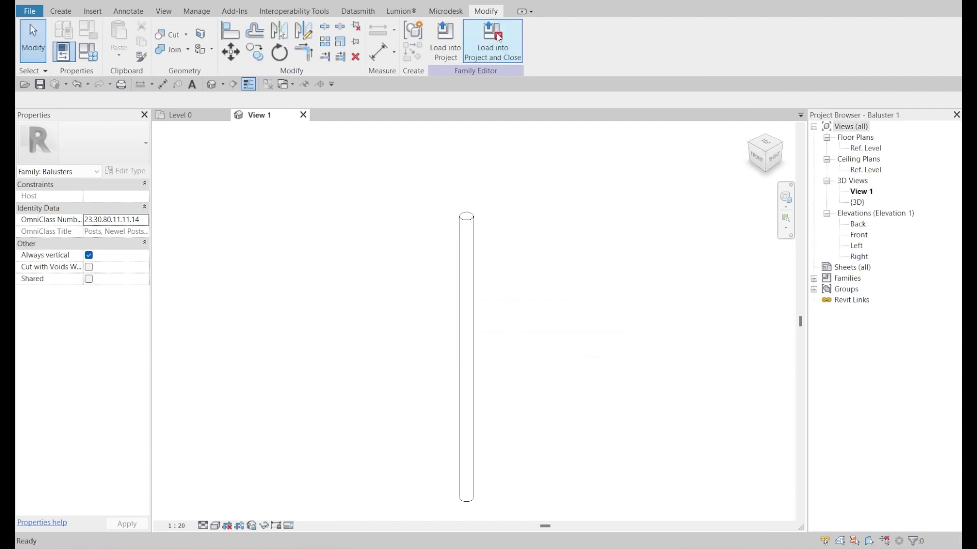
{"action": "middle_click_drag", "start_coordinate": [478, 292], "coordinate": [517, 296]}
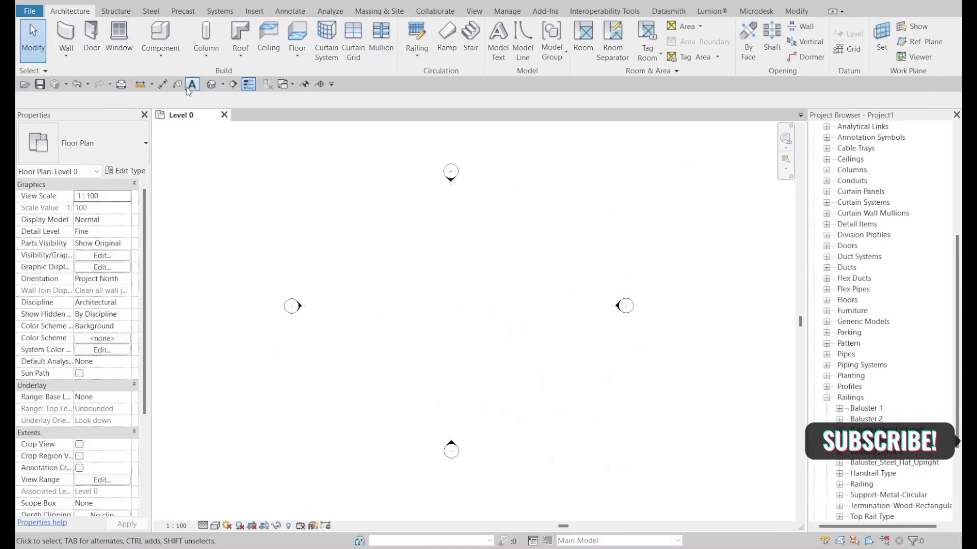
Step: Sketch a straight horizontal railing path about 15700 mm long between the elevation markers on Level 0, finish it and show it in 3D
{"action": "left_click", "coordinate": [417, 35]}
{"action": "left_click", "coordinate": [375, 298]}
{"action": "left_click", "coordinate": [566, 297]}
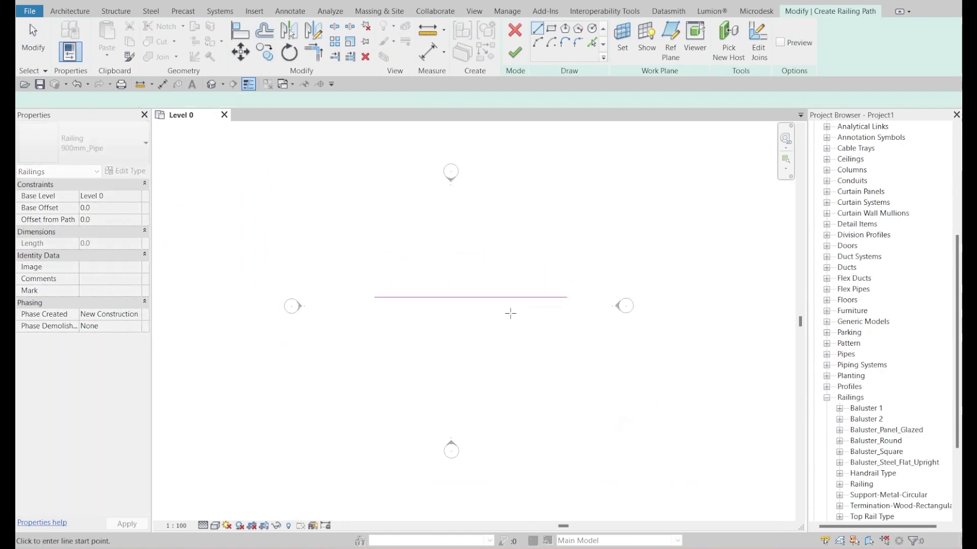
{"action": "left_click", "coordinate": [518, 49]}
{"action": "left_click", "coordinate": [211, 84]}
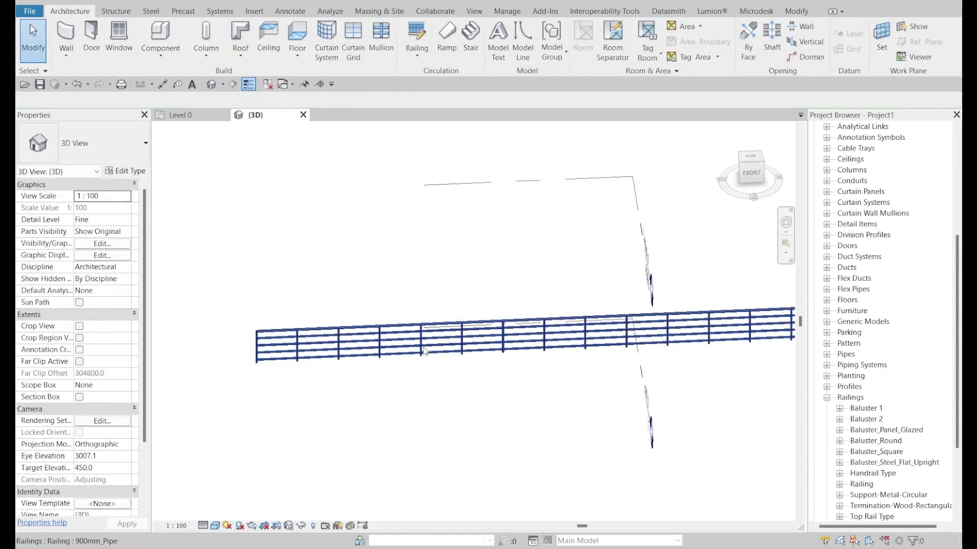
Step: Duplicate the railing's 900mm_Pipe type as Chain Fence_4mH
{"action": "left_click", "coordinate": [125, 170]}
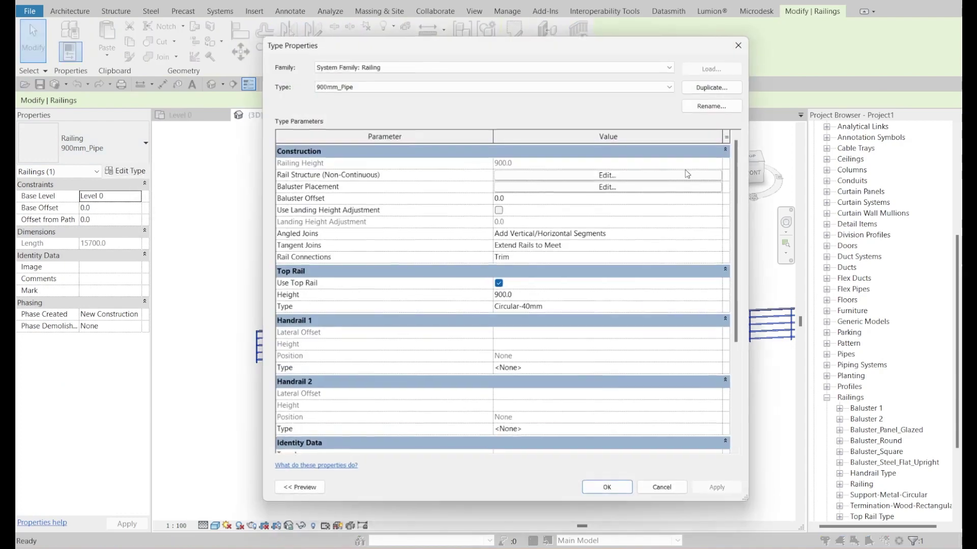
{"action": "left_click", "coordinate": [714, 88]}
{"action": "type", "text": "Ch"}
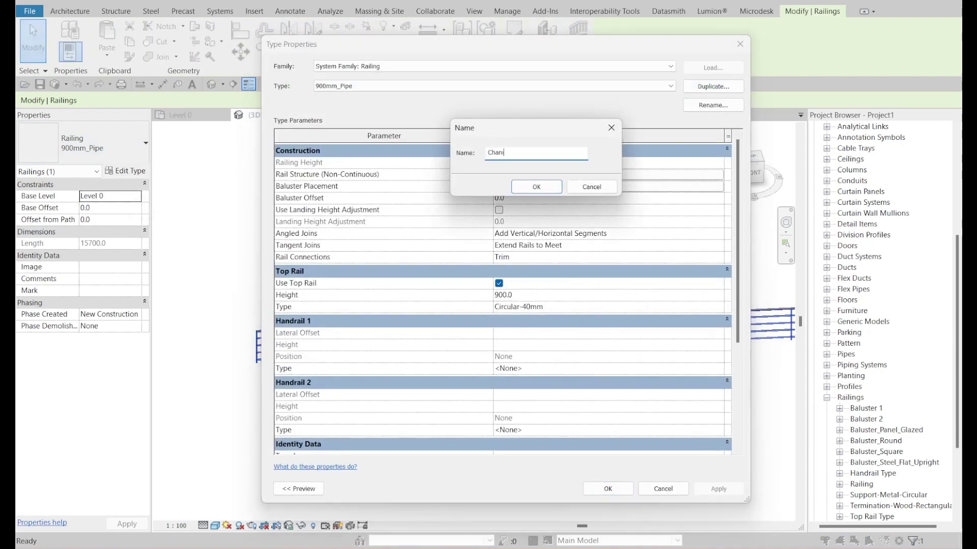
{"action": "type", "text": "ain Fence_4mH"}
{"action": "key", "text": "Return"}
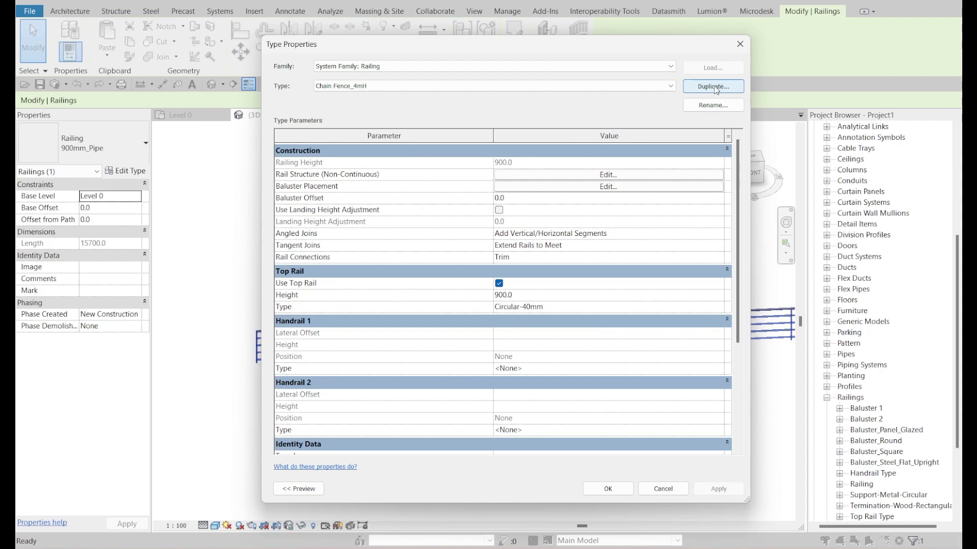
Step: Edit the type's non-continuous rail structure with the preview shown, delete Rail 1 and apply the change
{"action": "left_click", "coordinate": [575, 176]}
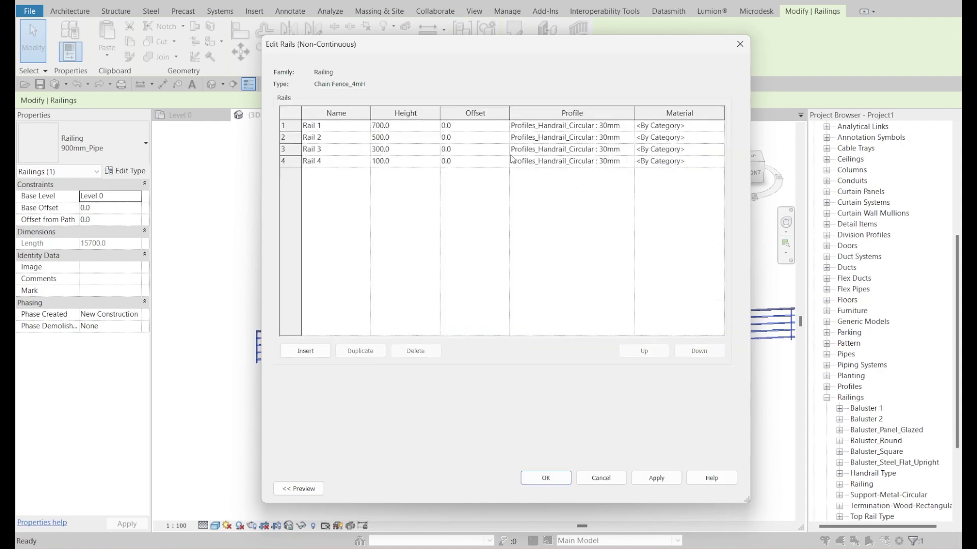
{"action": "left_click", "coordinate": [298, 489]}
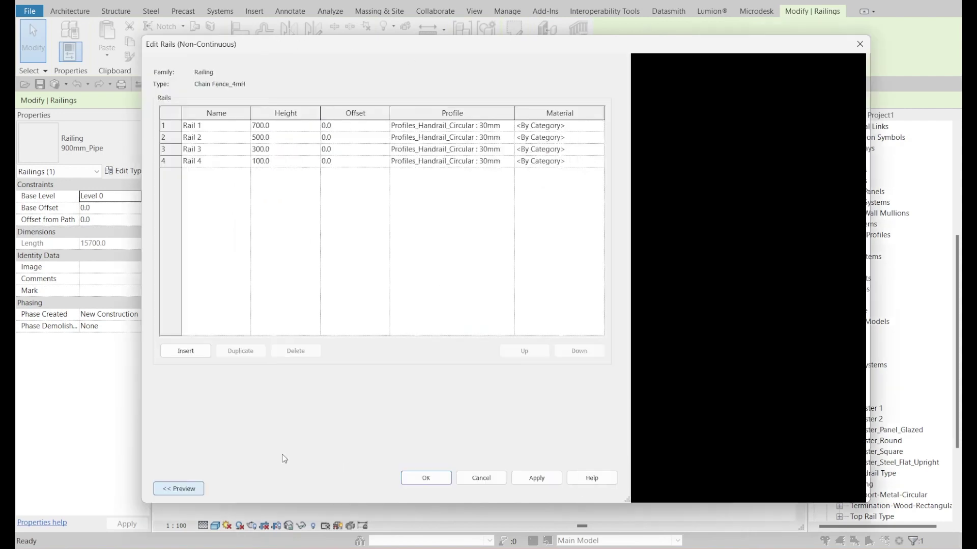
{"action": "left_click", "coordinate": [450, 127]}
{"action": "left_click", "coordinate": [529, 352]}
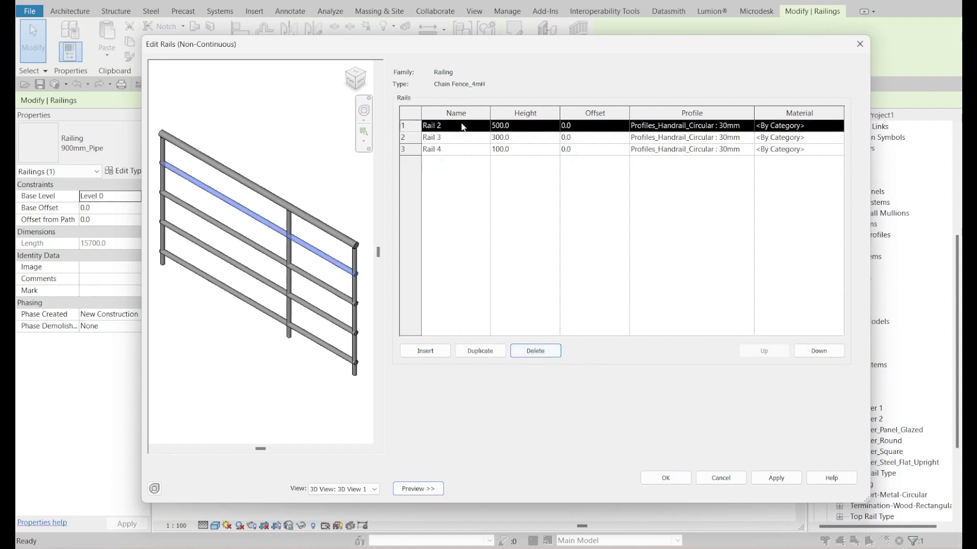
{"action": "left_click", "coordinate": [771, 477]}
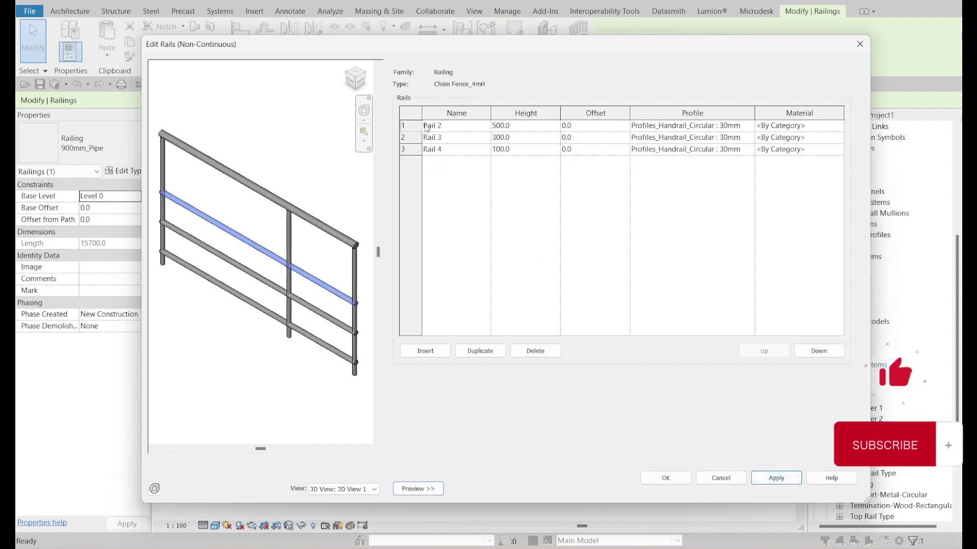
Step: Delete Rail 3 from the non-continuous rail structure and apply the change
{"action": "left_click", "coordinate": [416, 142]}
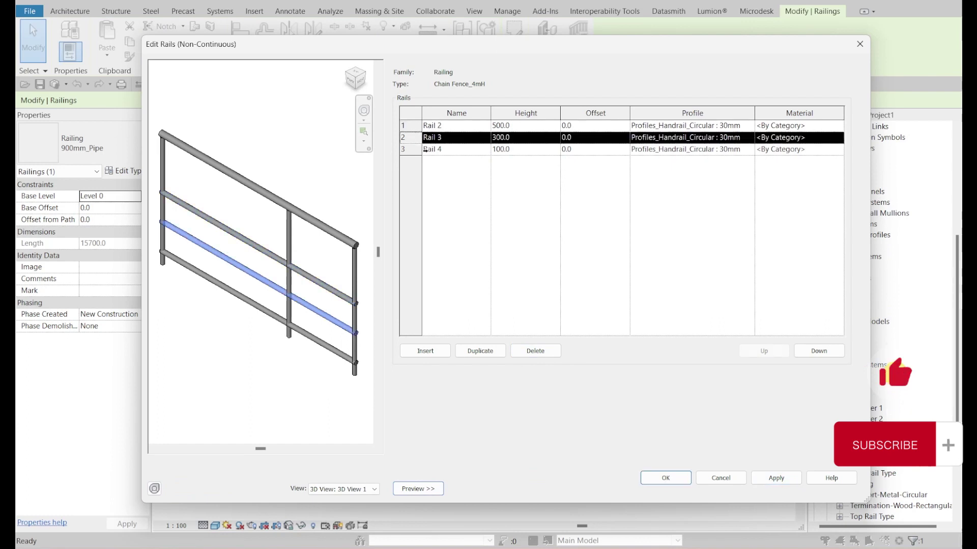
{"action": "left_click", "coordinate": [540, 356]}
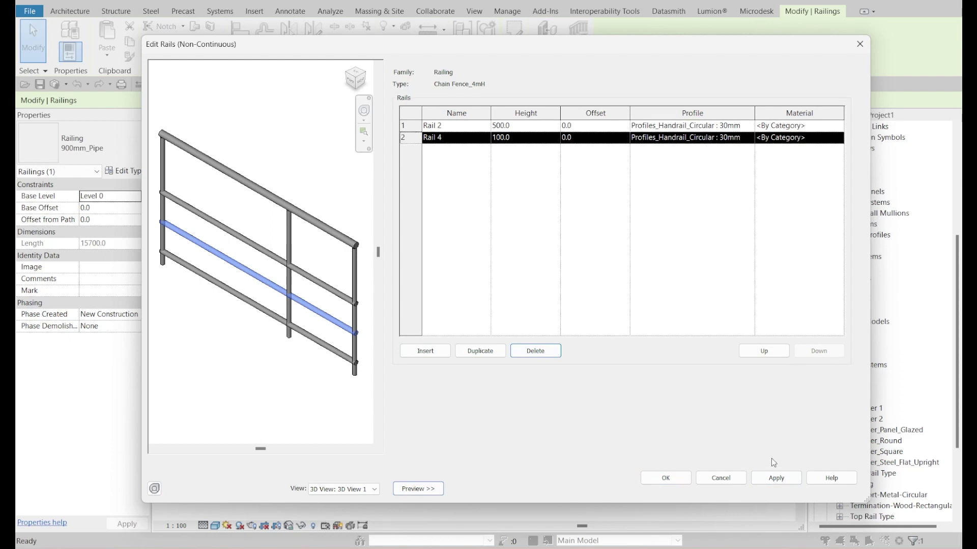
{"action": "left_click", "coordinate": [775, 478]}
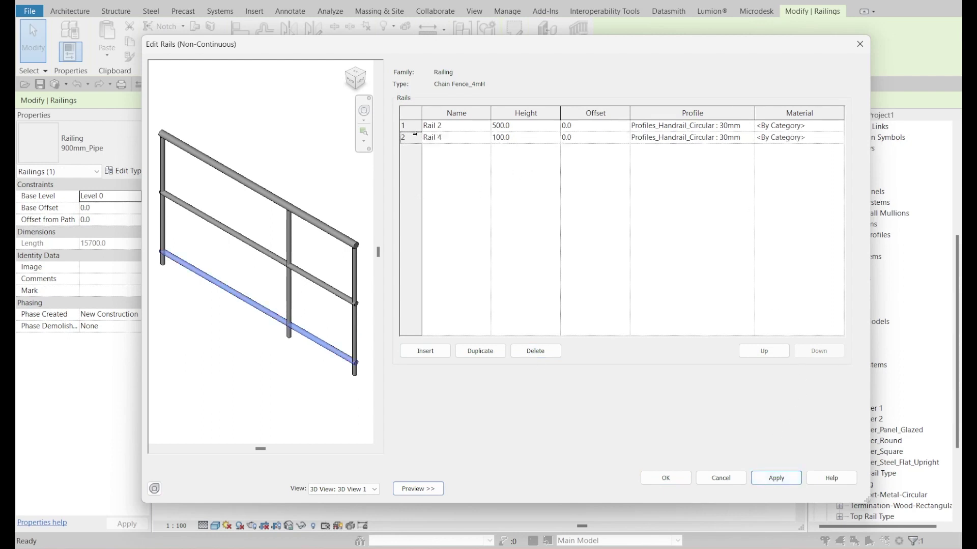
Step: Set the height of Rail 4 to 30 mm, apply it and accept the rail structure
{"action": "left_click", "coordinate": [533, 137]}
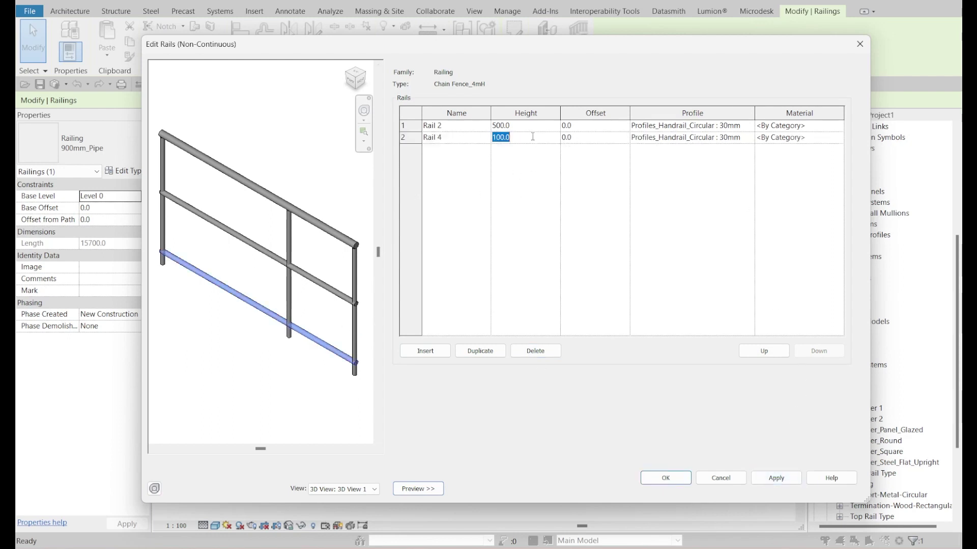
{"action": "type", "text": "30"}
{"action": "left_click", "coordinate": [776, 478]}
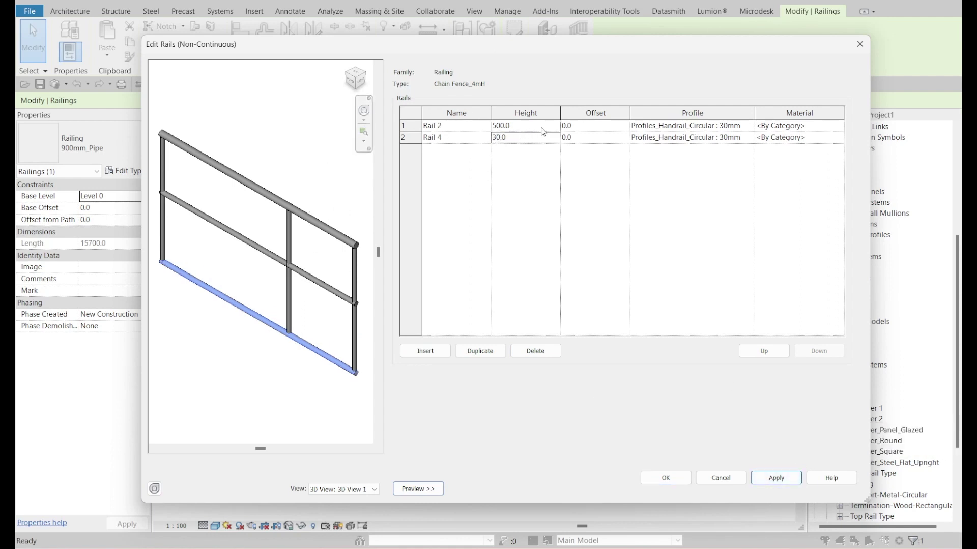
{"action": "left_click", "coordinate": [667, 479]}
Step: Set the top rail height of the Chain Fence_4mH type to 4 m and apply it
{"action": "left_click", "coordinate": [678, 295]}
{"action": "type", "text": "4m"}
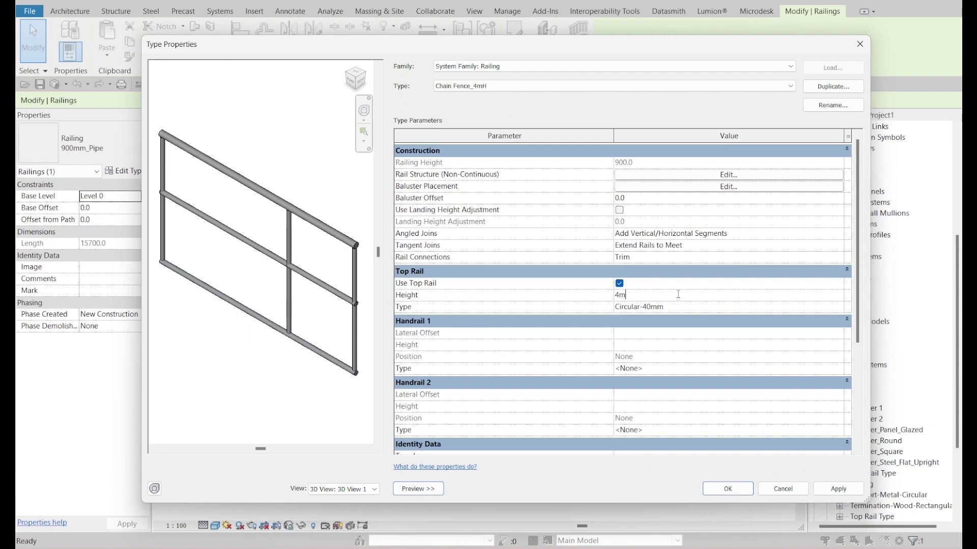
{"action": "left_click", "coordinate": [842, 491]}
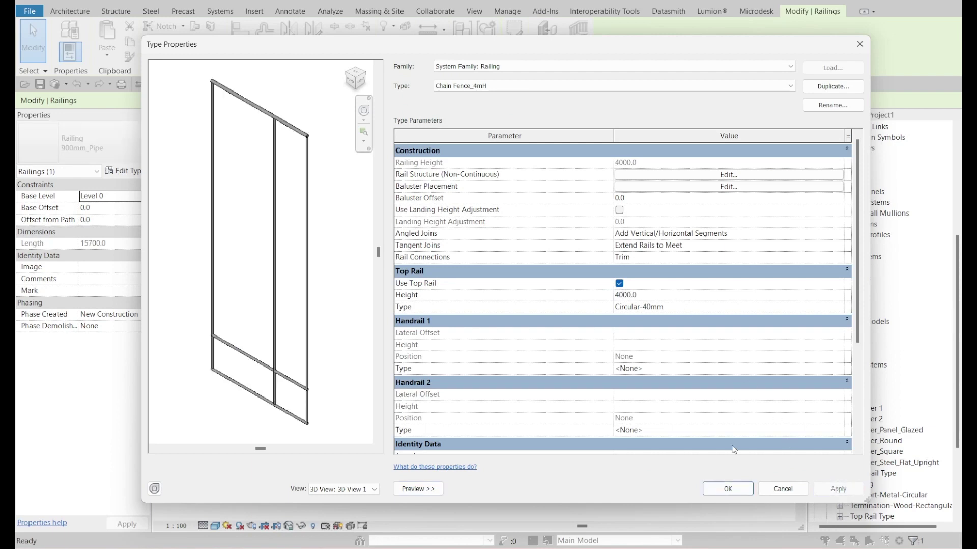
Step: Set the height of Rail 2 to 2000 mm in the non-continuous rail structure and accept the change
{"action": "left_click", "coordinate": [715, 173]}
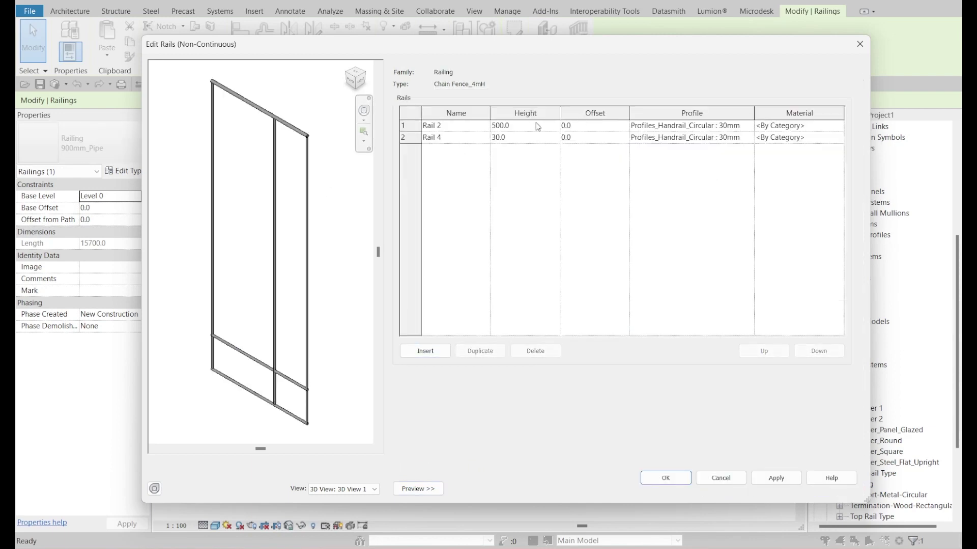
{"action": "type", "text": "2"}
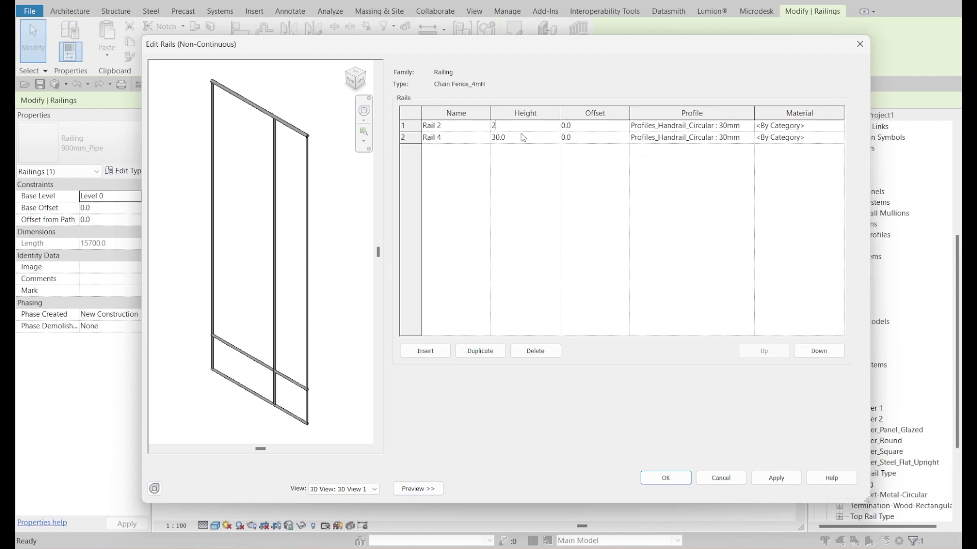
{"action": "left_click", "coordinate": [525, 141]}
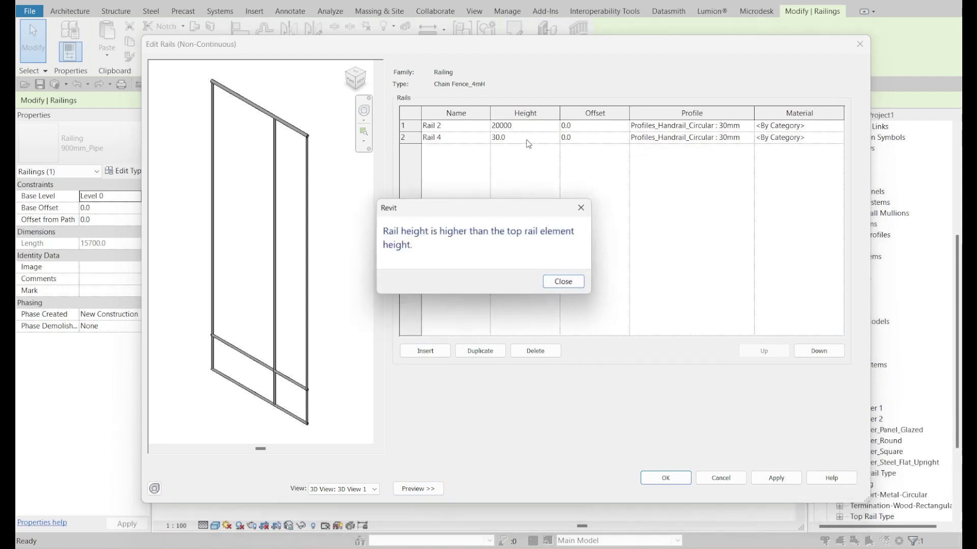
{"action": "key", "text": "Return"}
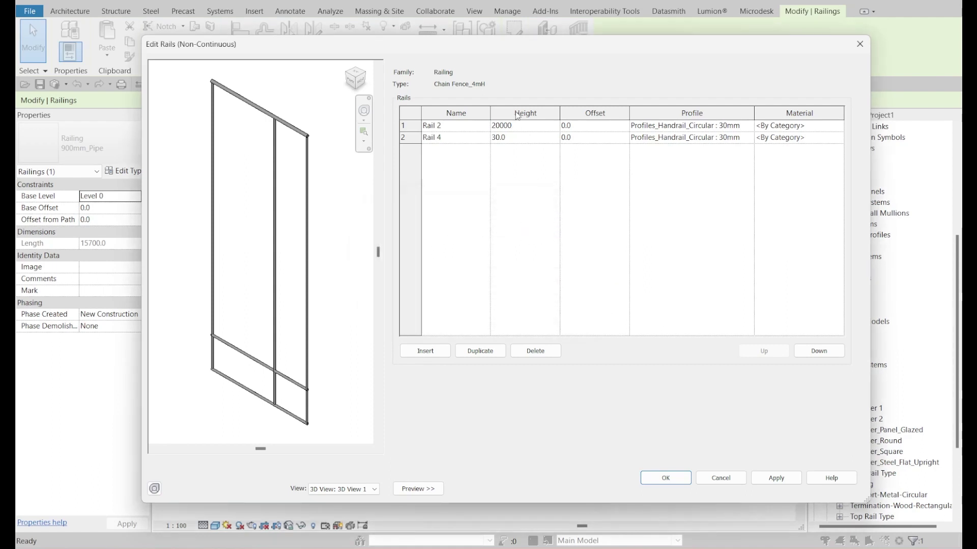
{"action": "left_click", "coordinate": [776, 478]}
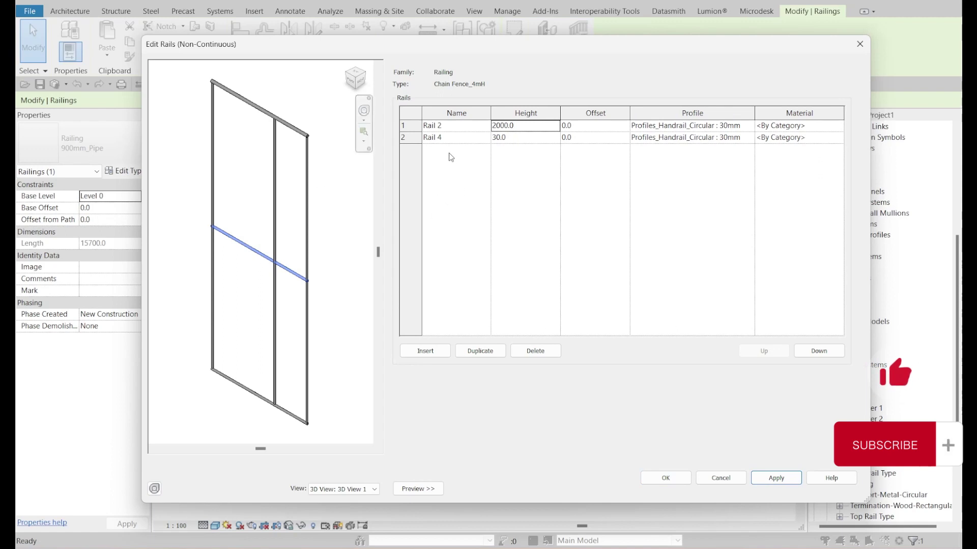
{"action": "left_click", "coordinate": [440, 136]}
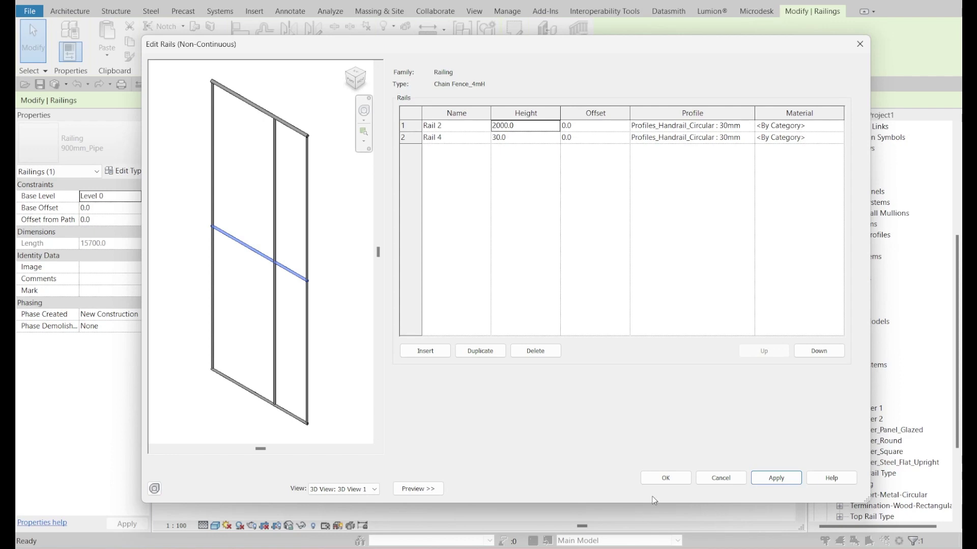
{"action": "left_click", "coordinate": [665, 478]}
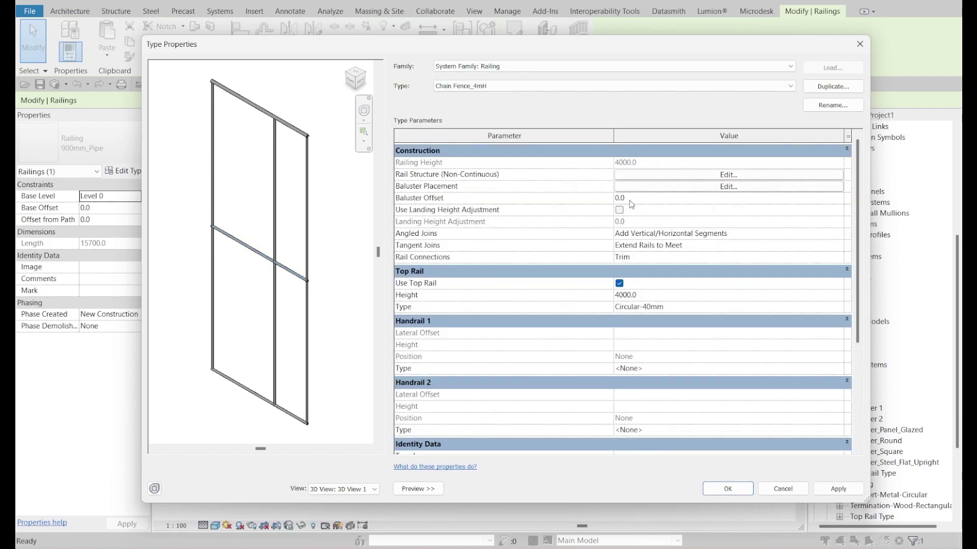
Step: Edit the type's baluster placement and assign Baluster 1 : Baluster 1 to the regular baluster in the main pattern
{"action": "left_click", "coordinate": [712, 186]}
{"action": "left_click", "coordinate": [529, 133]}
{"action": "left_click", "coordinate": [550, 133]}
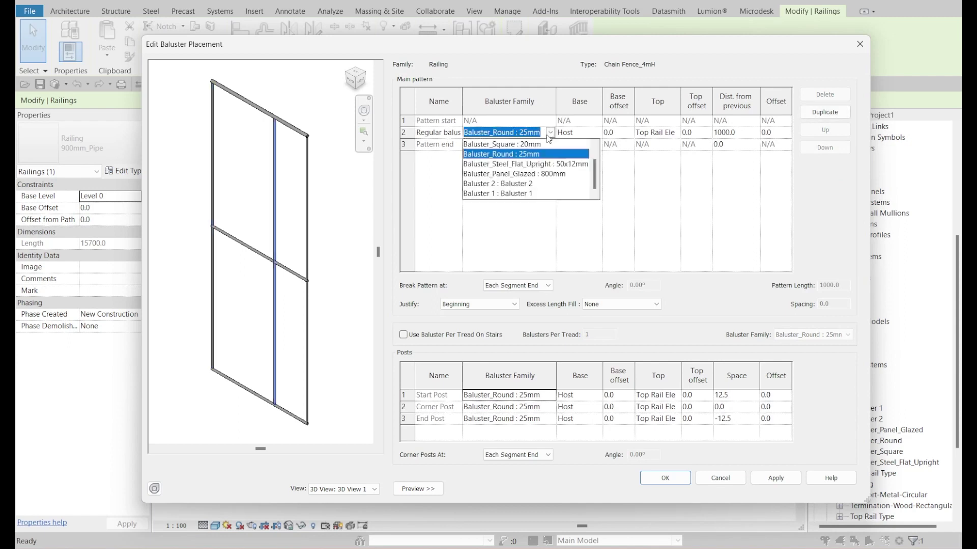
{"action": "scroll", "coordinate": [518, 180], "scroll_direction": "up", "scroll_amount": 1}
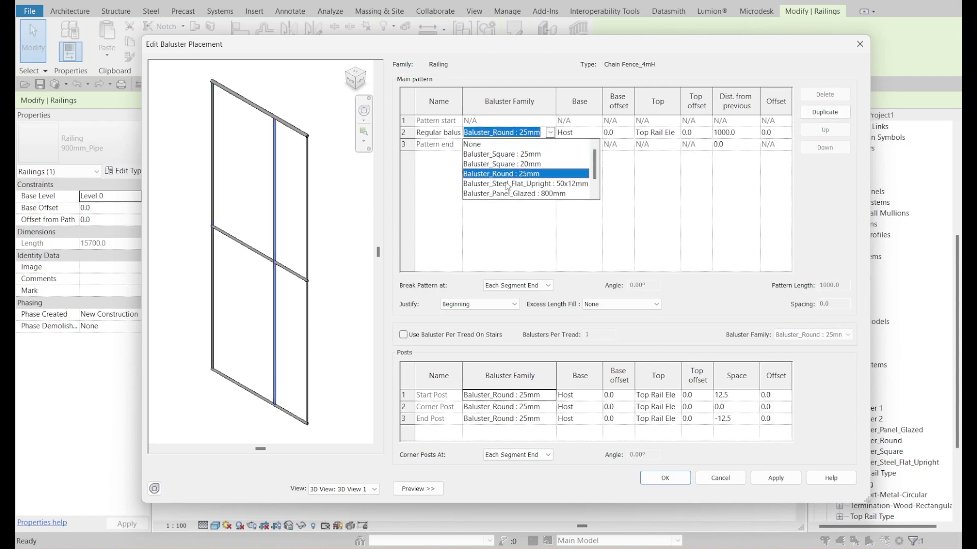
{"action": "scroll", "coordinate": [517, 188], "scroll_direction": "down", "scroll_amount": 2}
{"action": "left_click", "coordinate": [507, 154]}
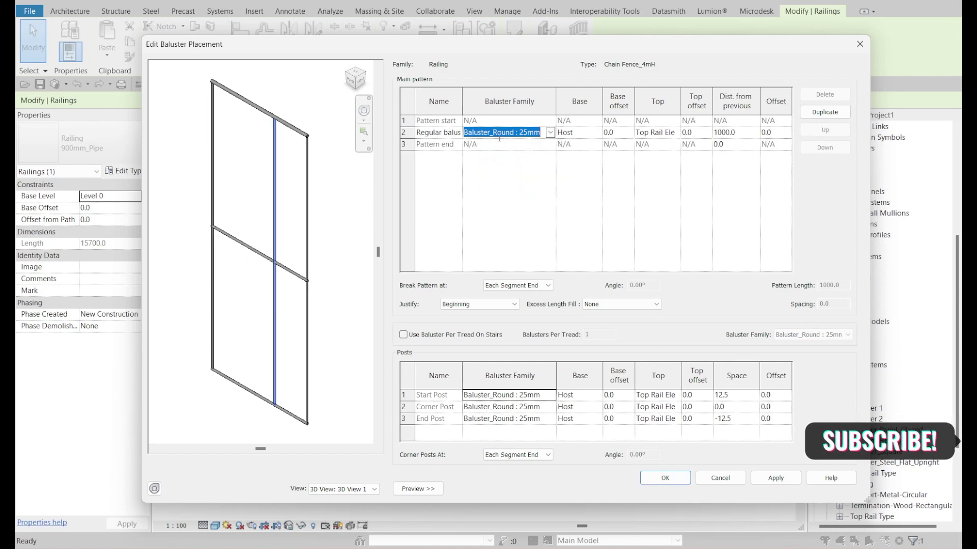
{"action": "left_click", "coordinate": [550, 132]}
{"action": "scroll", "coordinate": [526, 180], "scroll_direction": "down", "scroll_amount": 1}
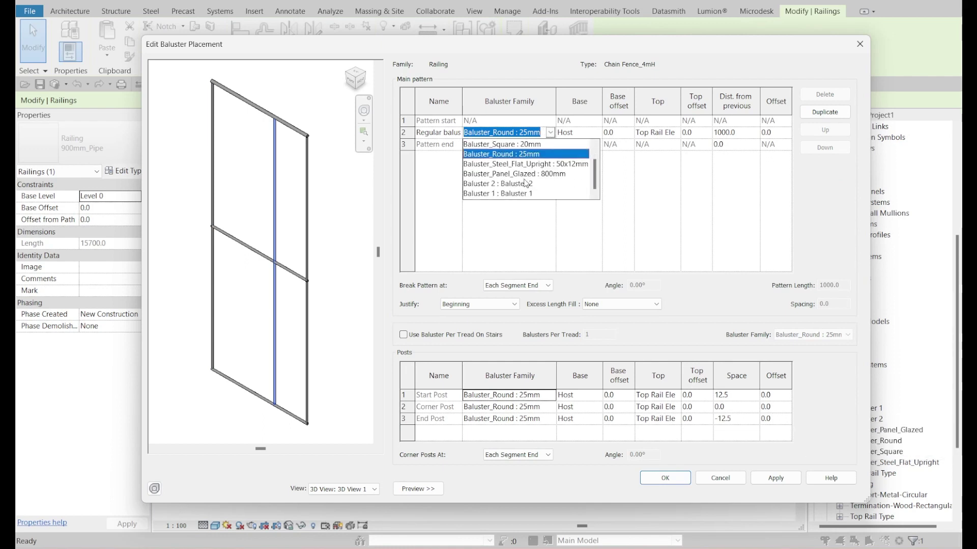
{"action": "left_click", "coordinate": [518, 194]}
Step: Duplicate the regular baluster row in the main pattern and assign Baluster 2 : Baluster 2 to the copy
{"action": "left_click", "coordinate": [405, 132]}
{"action": "left_click", "coordinate": [825, 112]}
{"action": "left_click", "coordinate": [504, 144]}
{"action": "left_click", "coordinate": [550, 145]}
{"action": "left_click", "coordinate": [529, 195]}
Step: Set the Baluster 1 row's distance from previous to 0, then apply and accept the baluster placement and type properties
{"action": "left_click", "coordinate": [728, 132]}
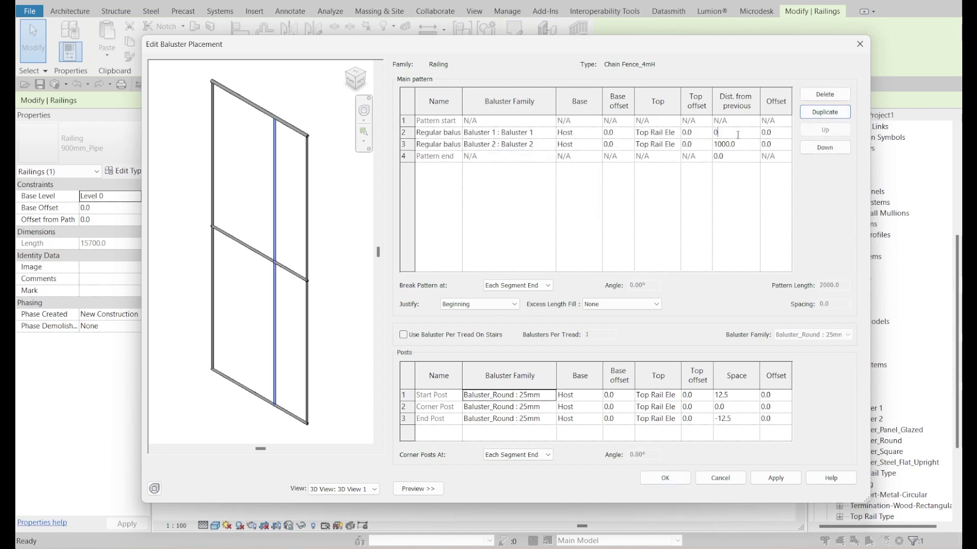
{"action": "left_click", "coordinate": [744, 147]}
{"action": "left_click", "coordinate": [777, 478]}
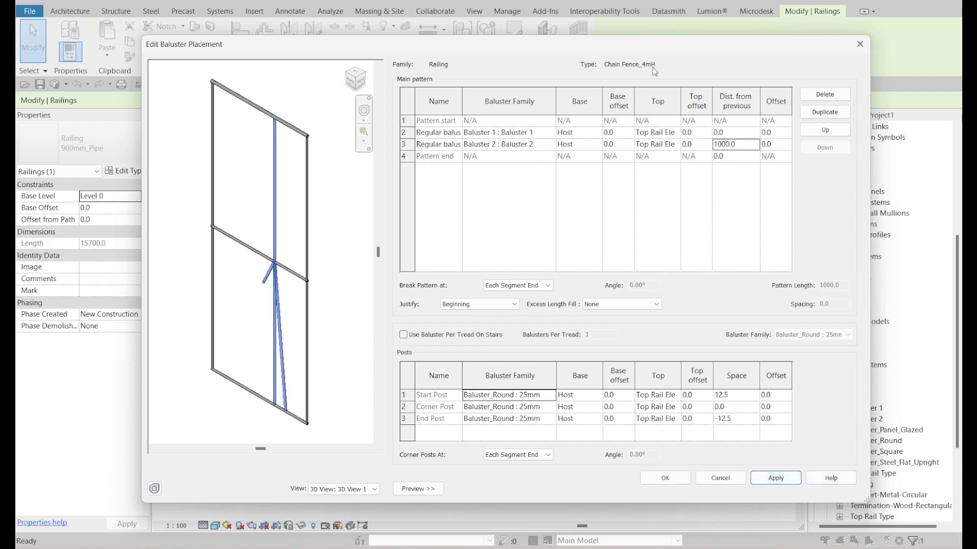
{"action": "left_click", "coordinate": [666, 478]}
{"action": "left_click", "coordinate": [731, 490]}
Step: Check the braces on the fence in 3D, open the Baluster 2 family for editing and show its Left elevation
{"action": "middle_click_drag", "start_coordinate": [578, 350], "coordinate": [499, 355]}
{"action": "scroll", "coordinate": [550, 356], "scroll_direction": "down", "scroll_amount": 1}
{"action": "key", "text": "Escape"}
{"action": "scroll", "coordinate": [542, 323], "scroll_direction": "up", "scroll_amount": 3}
{"action": "scroll", "coordinate": [534, 316], "scroll_direction": "up", "scroll_amount": 2}
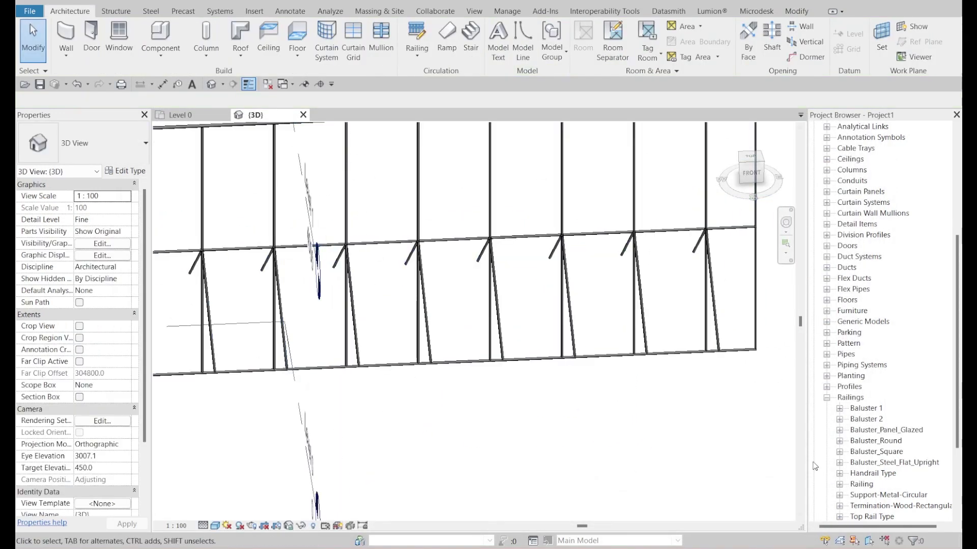
{"action": "left_click", "coordinate": [863, 420]}
{"action": "right_click", "coordinate": [863, 420]}
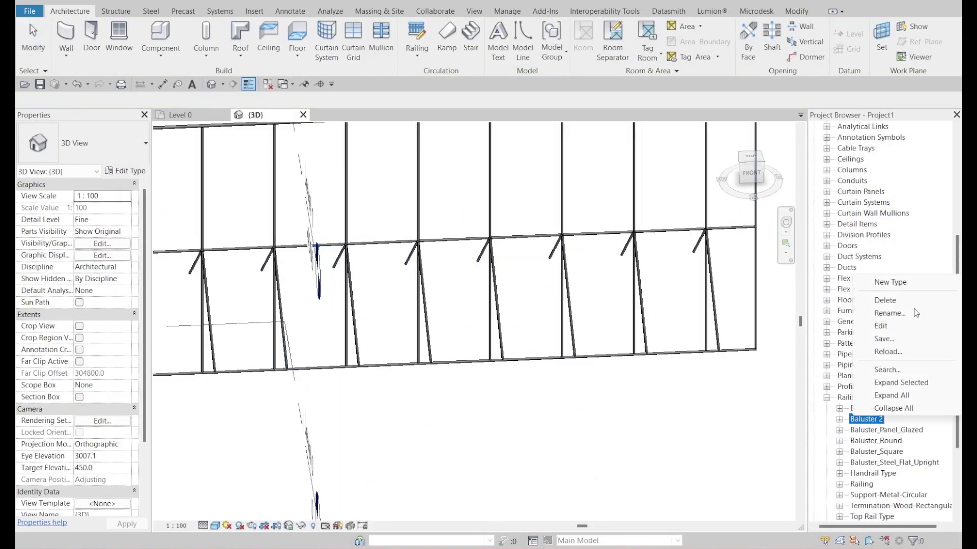
{"action": "left_click", "coordinate": [881, 327]}
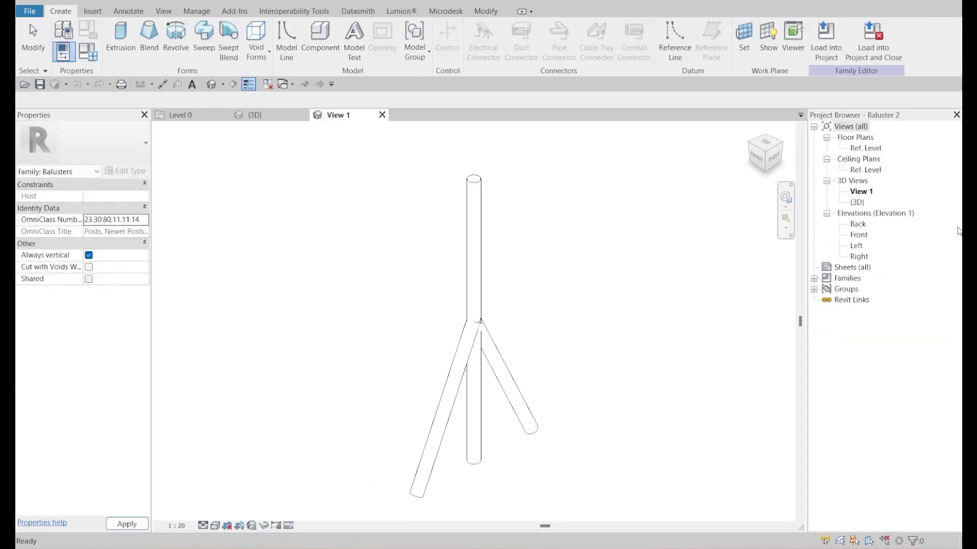
{"action": "double_click", "coordinate": [857, 246]}
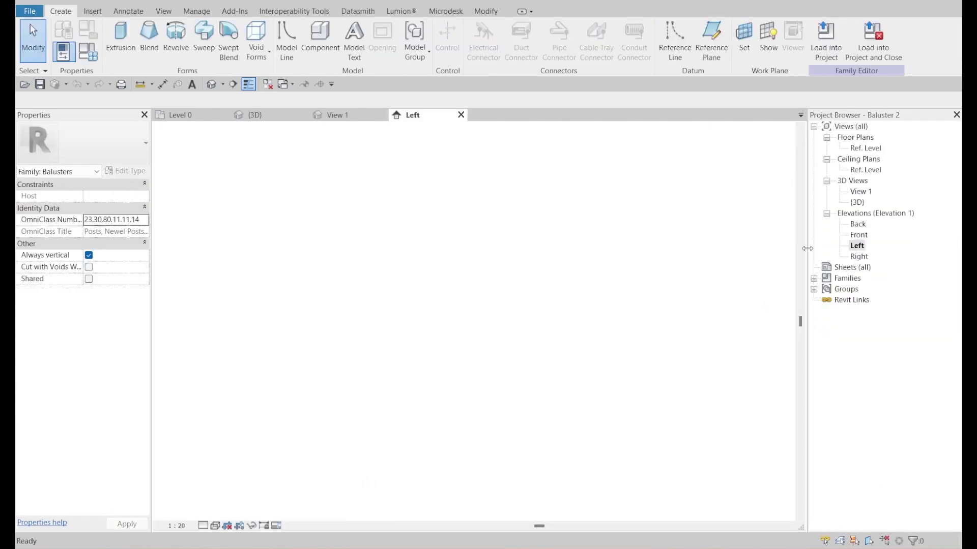
{"action": "scroll", "coordinate": [499, 328], "scroll_direction": "up", "scroll_amount": 2}
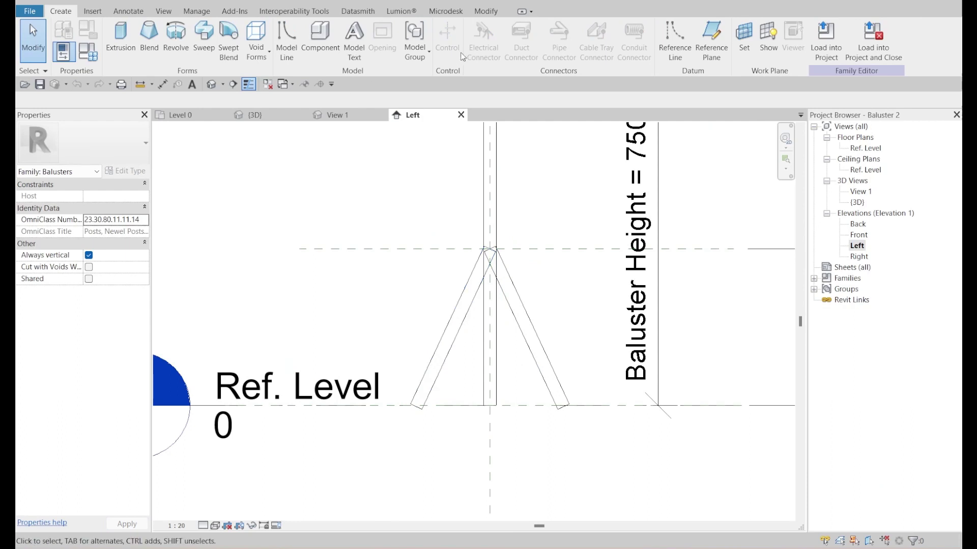
Step: Edit the sweep path of the right-hand brace and align the path's lower end with the Ref. Level
{"action": "left_click", "coordinate": [523, 351]}
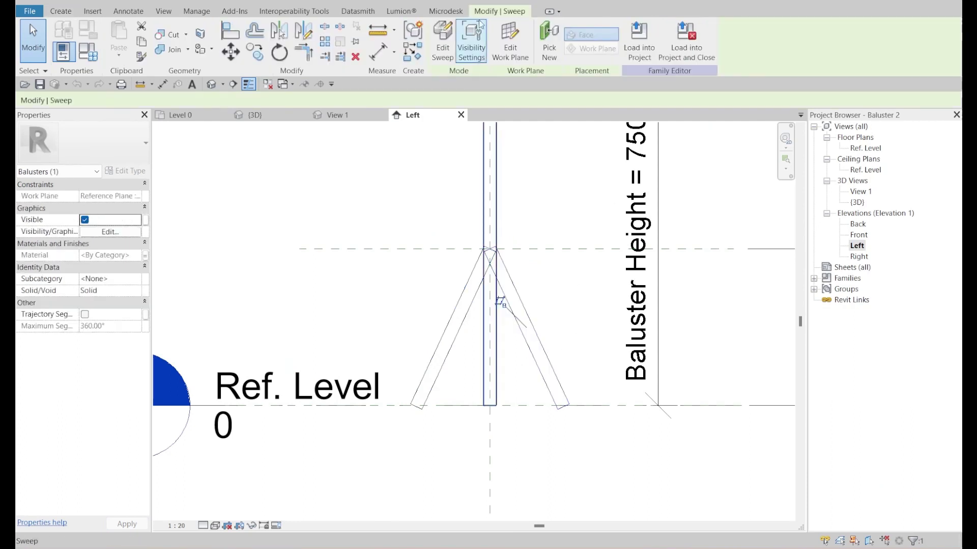
{"action": "left_click", "coordinate": [442, 40]}
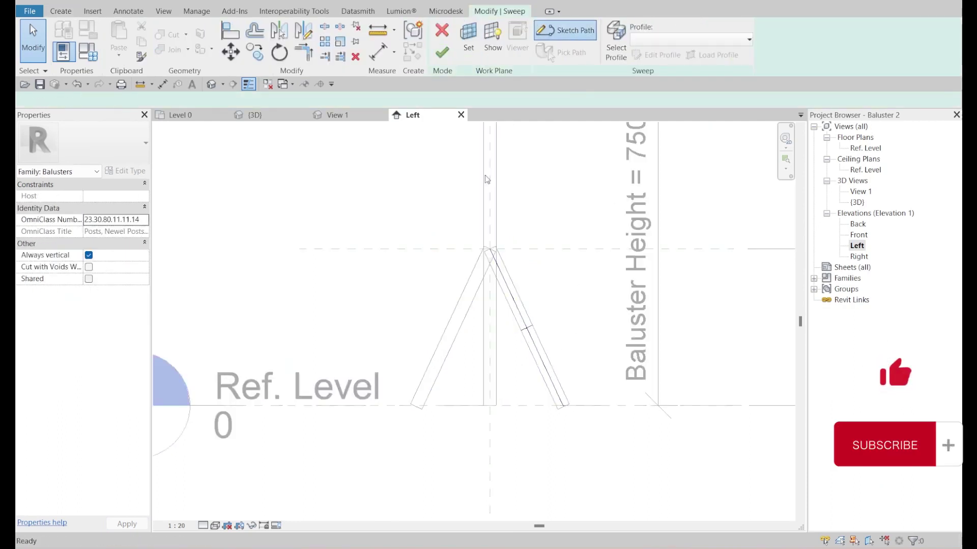
{"action": "left_click", "coordinate": [559, 30]}
{"action": "middle_click_drag", "start_coordinate": [555, 294], "coordinate": [554, 279]}
{"action": "key", "text": "a"}
{"action": "key", "text": "l"}
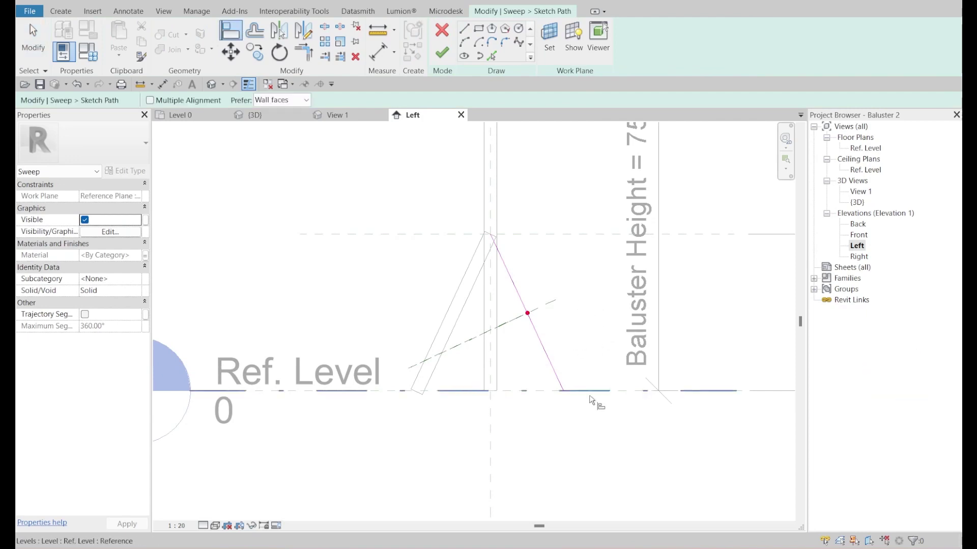
{"action": "left_click", "coordinate": [564, 397]}
{"action": "left_click", "coordinate": [463, 374]}
Step: Align the upper end of the right-hand brace path with the post's centre reference plane and finish the sketch
{"action": "scroll", "coordinate": [490, 222], "scroll_direction": "up", "scroll_amount": 2}
{"action": "left_click", "coordinate": [492, 223]}
{"action": "left_click", "coordinate": [497, 247]}
{"action": "key", "text": "Escape"}
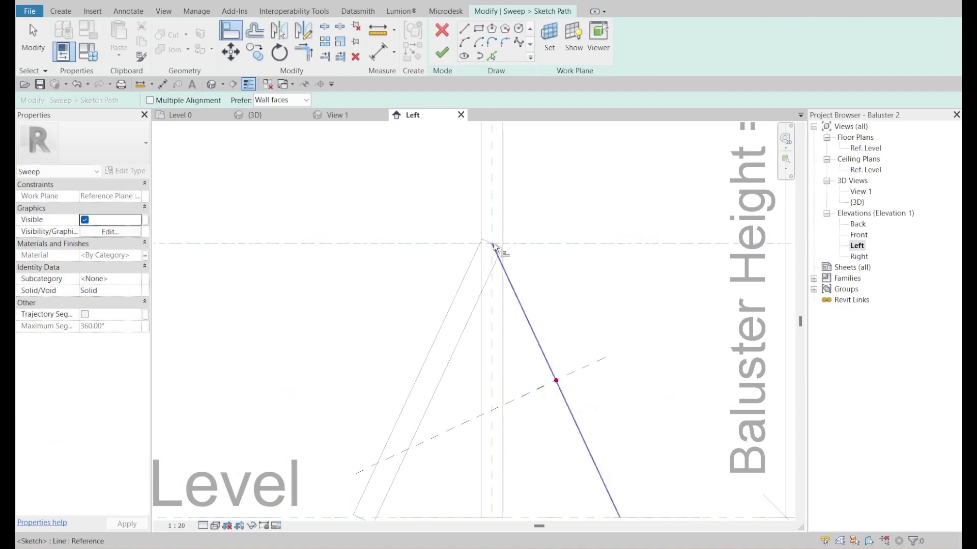
{"action": "key", "text": "Escape"}
{"action": "scroll", "coordinate": [524, 249], "scroll_direction": "down", "scroll_amount": 3}
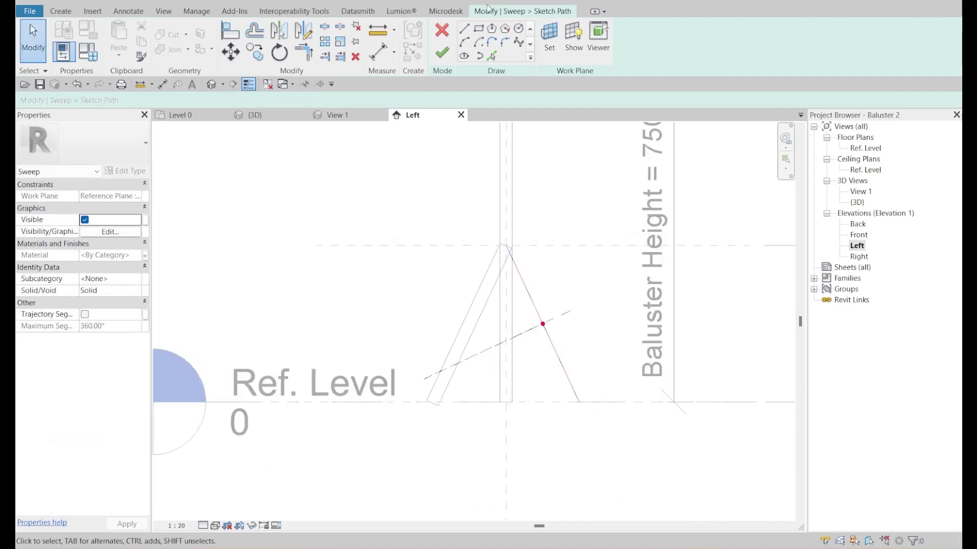
{"action": "left_click", "coordinate": [442, 52]}
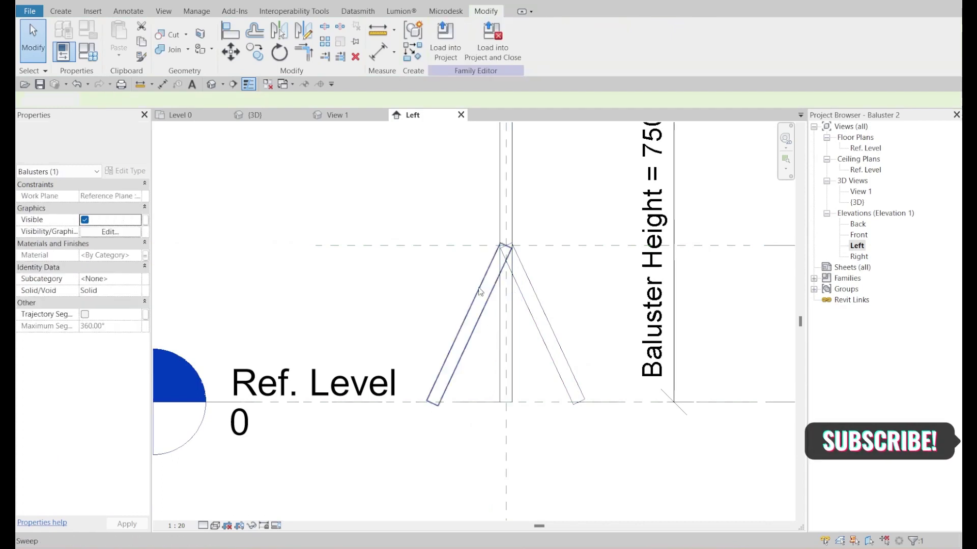
Step: Edit the left-hand brace's sweep path and align its upper end with the centre and horizontal reference planes
{"action": "left_click", "coordinate": [491, 270]}
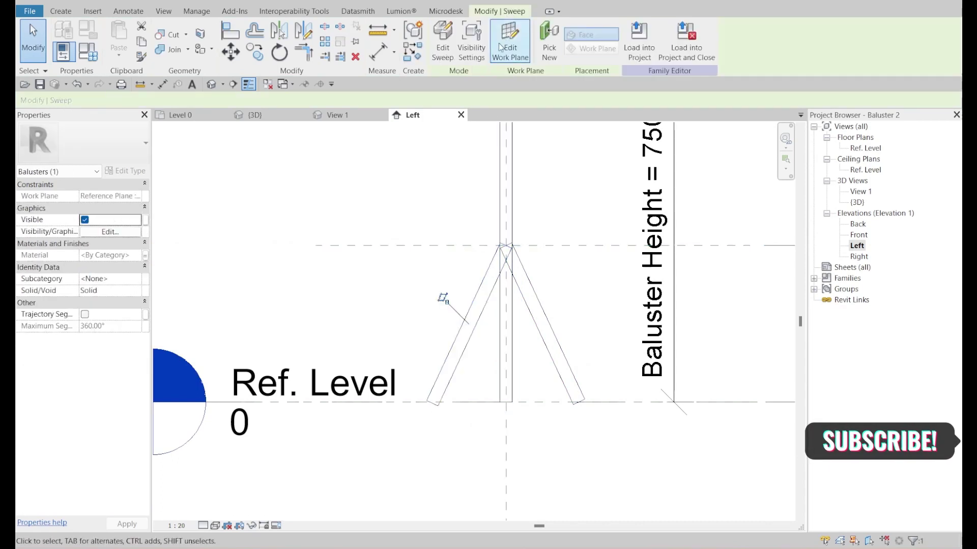
{"action": "left_click", "coordinate": [443, 51]}
{"action": "scroll", "coordinate": [520, 247], "scroll_direction": "up", "scroll_amount": 2}
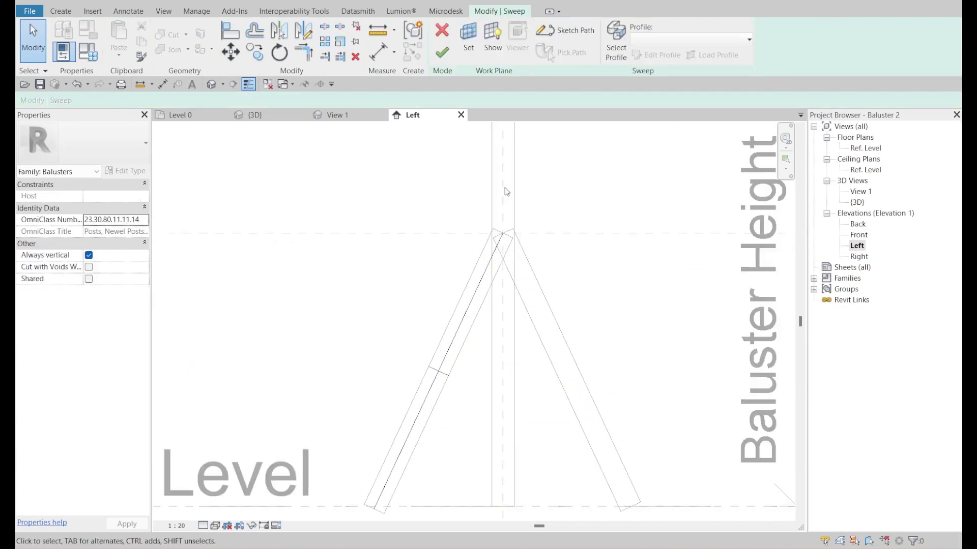
{"action": "left_click", "coordinate": [564, 30]}
{"action": "key", "text": "a"}
{"action": "key", "text": "l"}
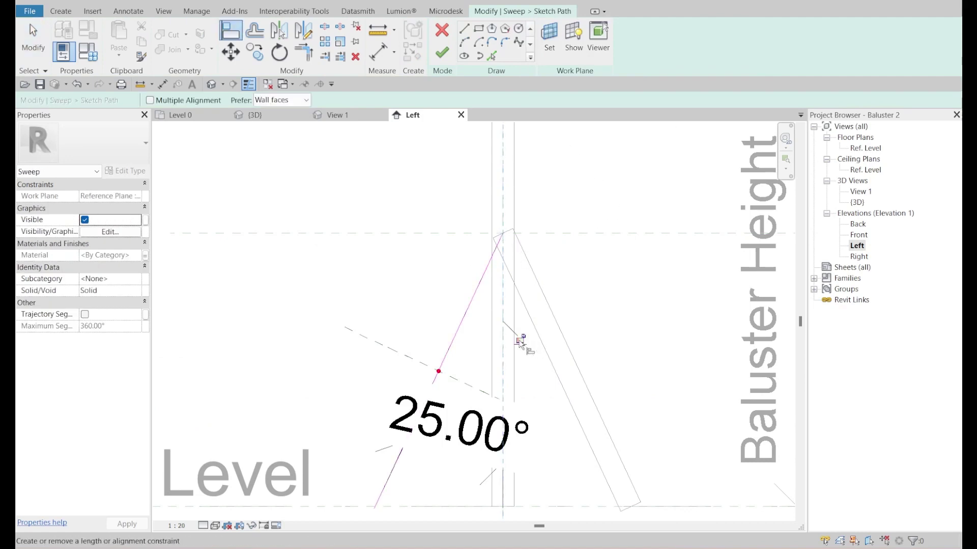
{"action": "left_click", "coordinate": [569, 232]}
{"action": "scroll", "coordinate": [503, 236], "scroll_direction": "down", "scroll_amount": 4}
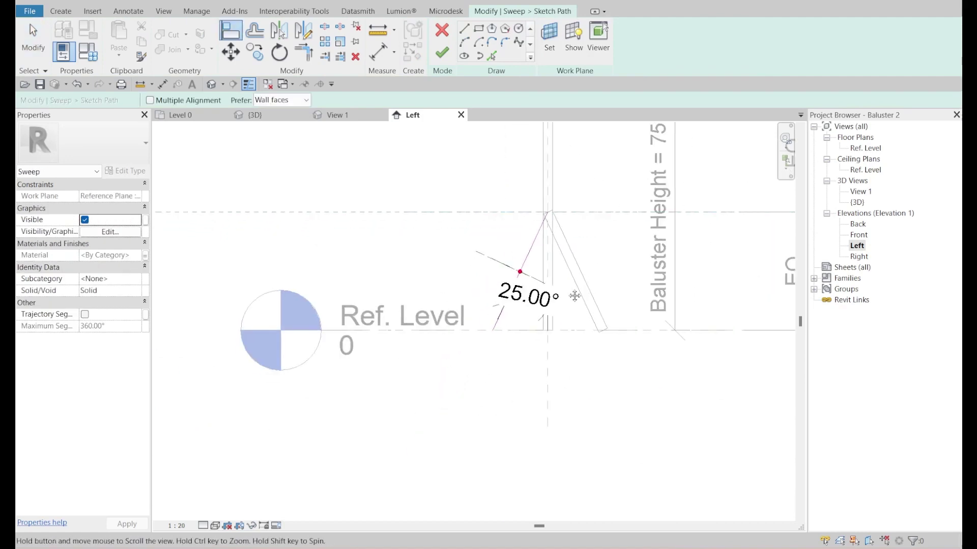
{"action": "key", "text": "Escape"}
{"action": "key", "text": "Escape"}
Step: Align and lock the lower end of the left-hand brace path to the Ref. Level and finish the sweep
{"action": "key", "text": "a"}
{"action": "key", "text": "l"}
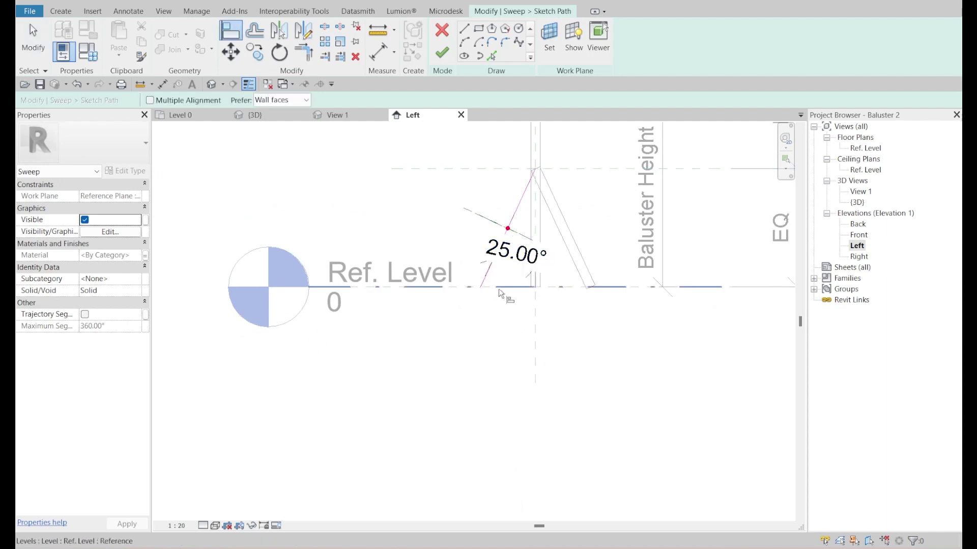
{"action": "scroll", "coordinate": [459, 298], "scroll_direction": "up", "scroll_amount": 2}
{"action": "left_click", "coordinate": [493, 289]}
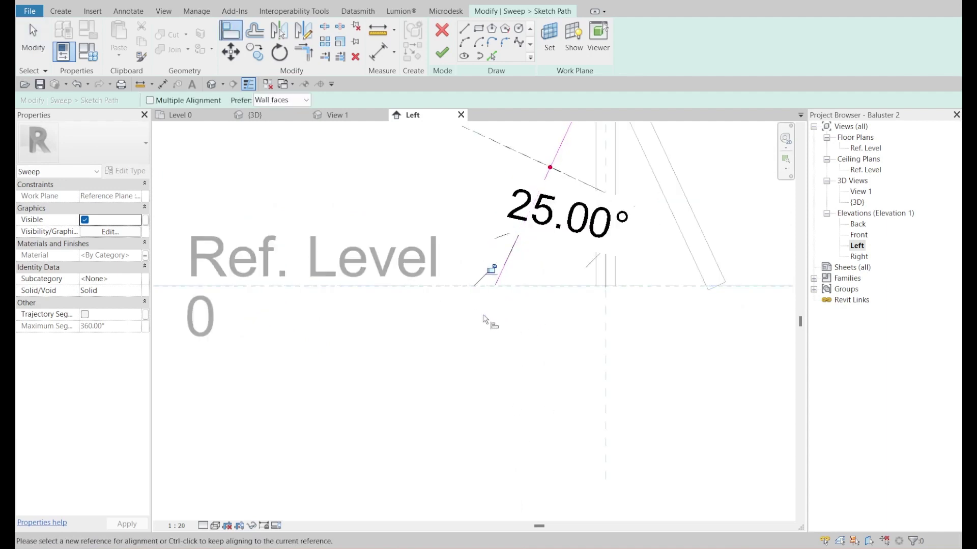
{"action": "left_click", "coordinate": [492, 270]}
{"action": "scroll", "coordinate": [461, 297], "scroll_direction": "down", "scroll_amount": 2}
{"action": "middle_click_drag", "start_coordinate": [616, 302], "coordinate": [525, 311]}
{"action": "key", "text": "Escape"}
{"action": "left_click", "coordinate": [441, 52]}
{"action": "left_click", "coordinate": [443, 56]}
Step: Add an angular dimension between the right-hand brace's sweep path and the post's centre reference plane, then finish the sweep
{"action": "left_click", "coordinate": [484, 229]}
{"action": "left_click", "coordinate": [442, 43]}
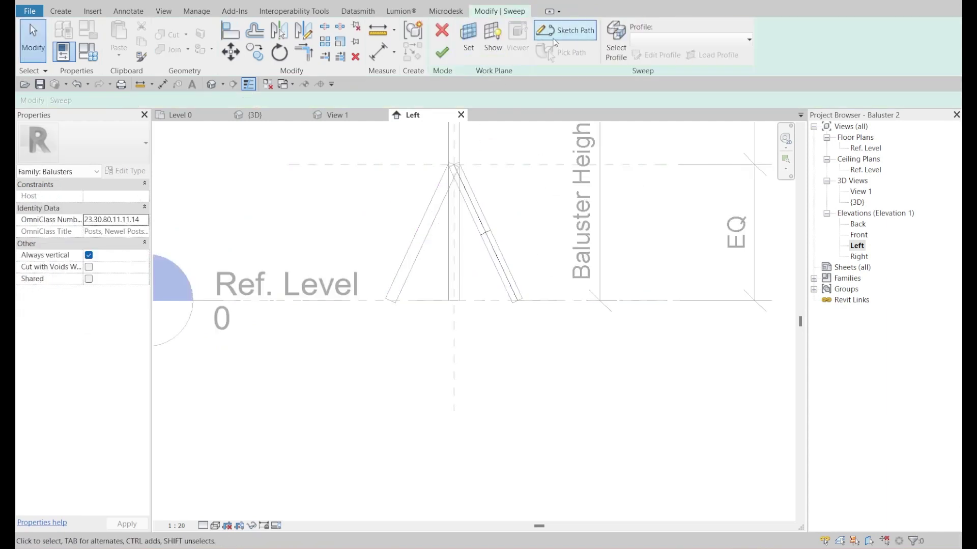
{"action": "left_click", "coordinate": [565, 30]}
{"action": "scroll", "coordinate": [471, 254], "scroll_direction": "up", "scroll_amount": 2}
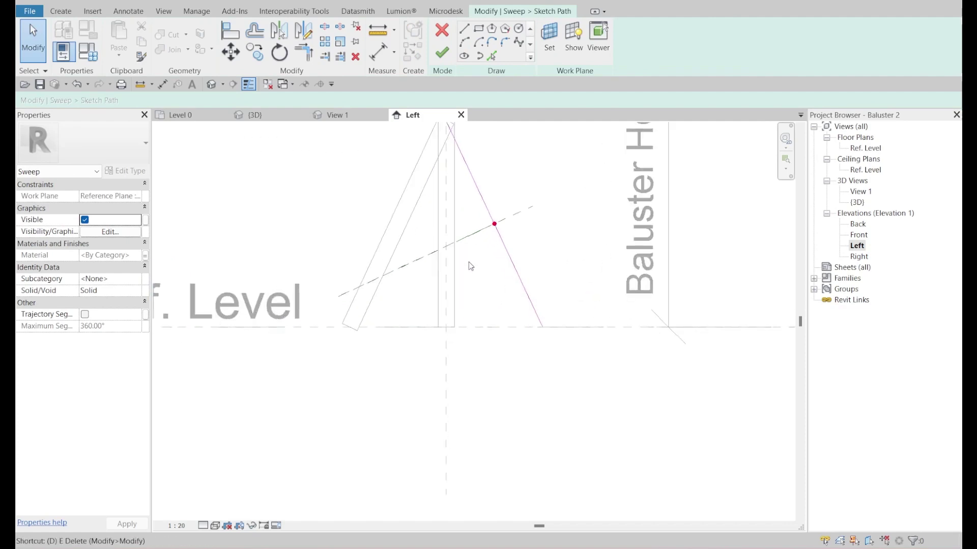
{"action": "key", "text": "i"}
{"action": "left_click", "coordinate": [474, 40]}
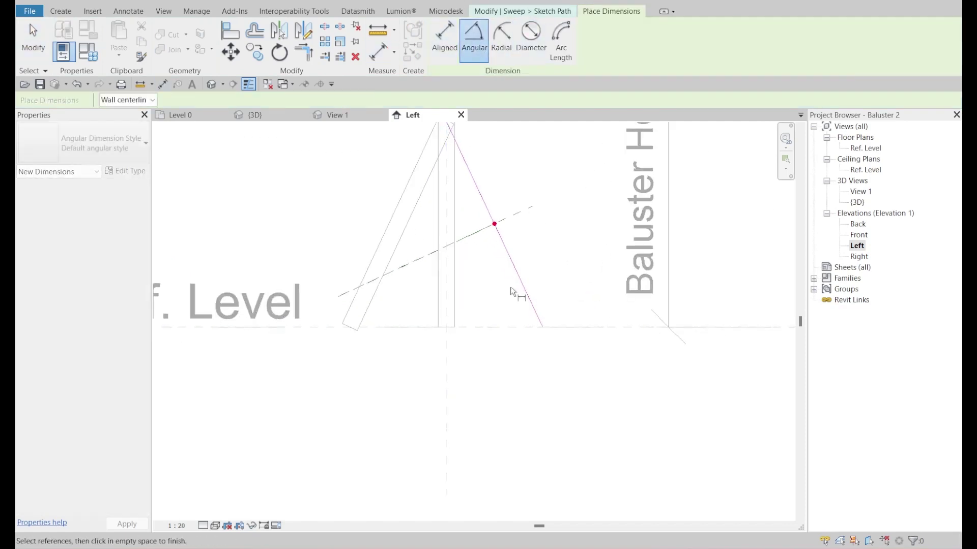
{"action": "left_click", "coordinate": [515, 278]}
{"action": "left_click", "coordinate": [447, 279]}
{"action": "left_click", "coordinate": [481, 289]}
{"action": "key", "text": "Escape"}
{"action": "left_click", "coordinate": [482, 289]}
{"action": "scroll", "coordinate": [482, 288], "scroll_direction": "down", "scroll_amount": 2}
{"action": "left_click", "coordinate": [520, 461]}
{"action": "left_click", "coordinate": [541, 365]}
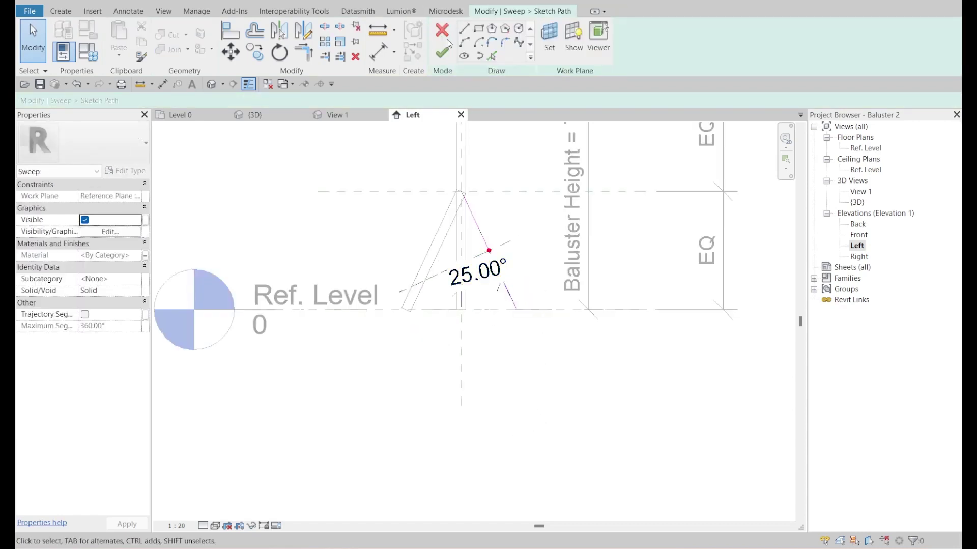
{"action": "left_click", "coordinate": [442, 52]}
{"action": "left_click", "coordinate": [441, 52]}
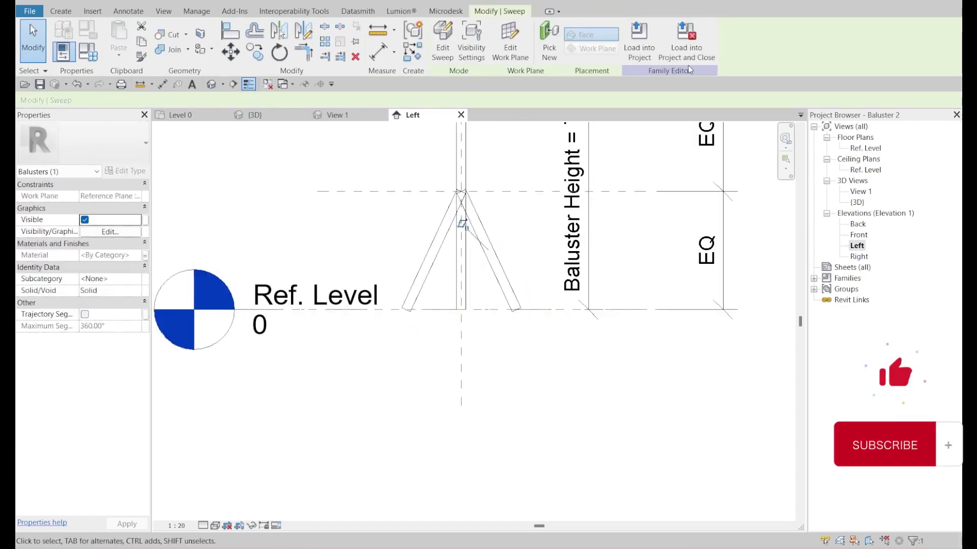
Step: Load the Baluster 2 family into the project and close it, replacing the existing Baluster 2.rfa file
{"action": "left_click", "coordinate": [686, 47]}
{"action": "left_click", "coordinate": [470, 277]}
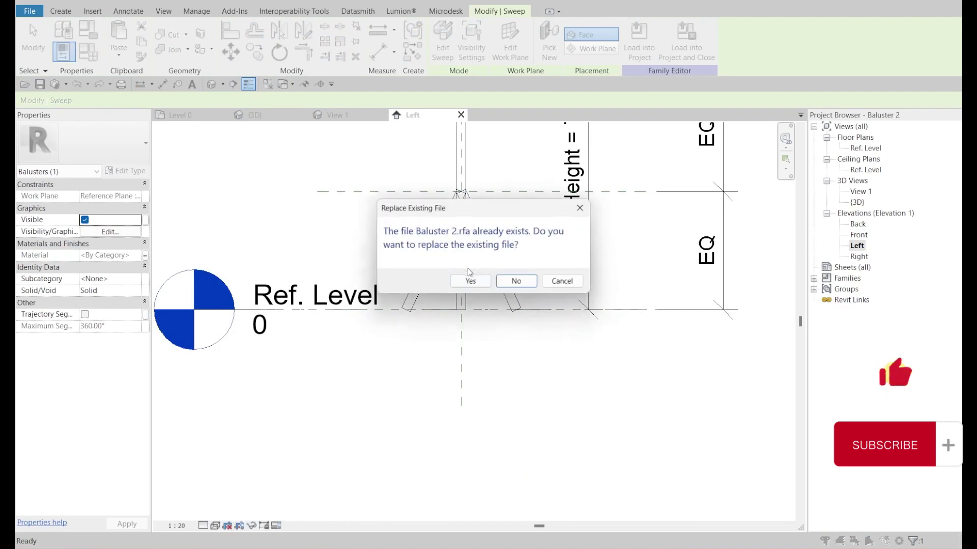
{"action": "left_click", "coordinate": [467, 281]}
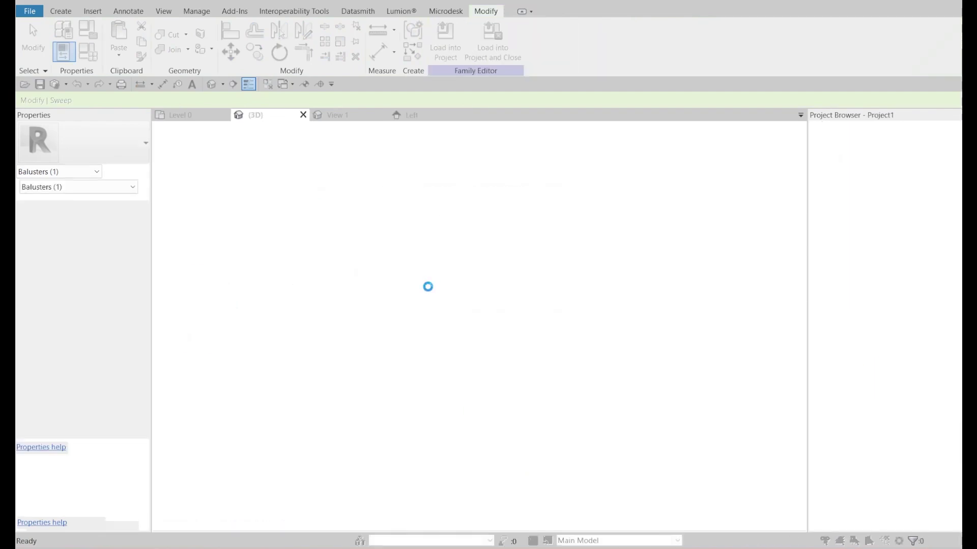
{"action": "left_click", "coordinate": [439, 269]}
Step: Delete the Baluster 1 row from the main pattern in the Chain Fence_4mH railing's baluster placement
{"action": "scroll", "coordinate": [318, 381], "scroll_direction": "down", "scroll_amount": 2}
{"action": "middle_click_drag", "start_coordinate": [318, 381], "coordinate": [487, 353]}
{"action": "scroll", "coordinate": [463, 339], "scroll_direction": "down", "scroll_amount": 2}
{"action": "scroll", "coordinate": [304, 326], "scroll_direction": "up", "scroll_amount": 7}
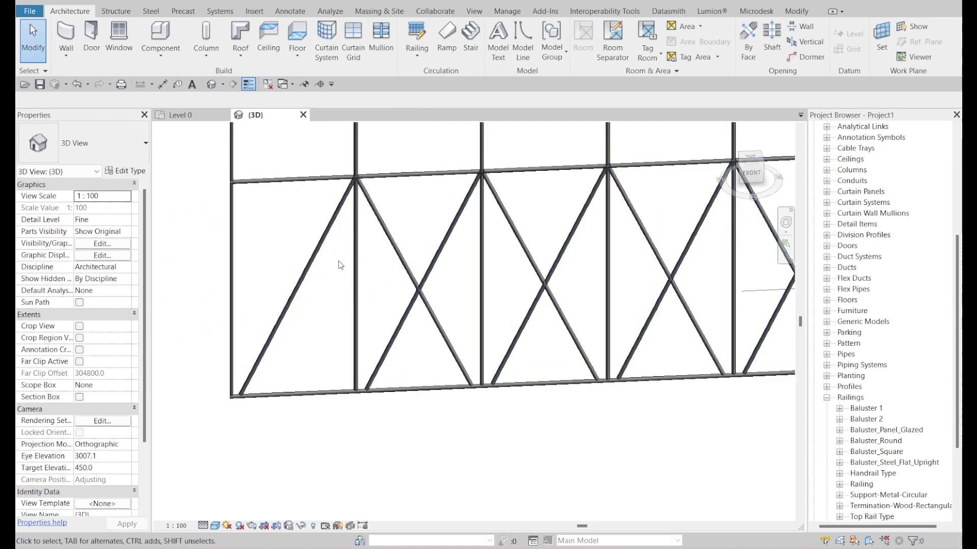
{"action": "scroll", "coordinate": [339, 265], "scroll_direction": "down", "scroll_amount": 6}
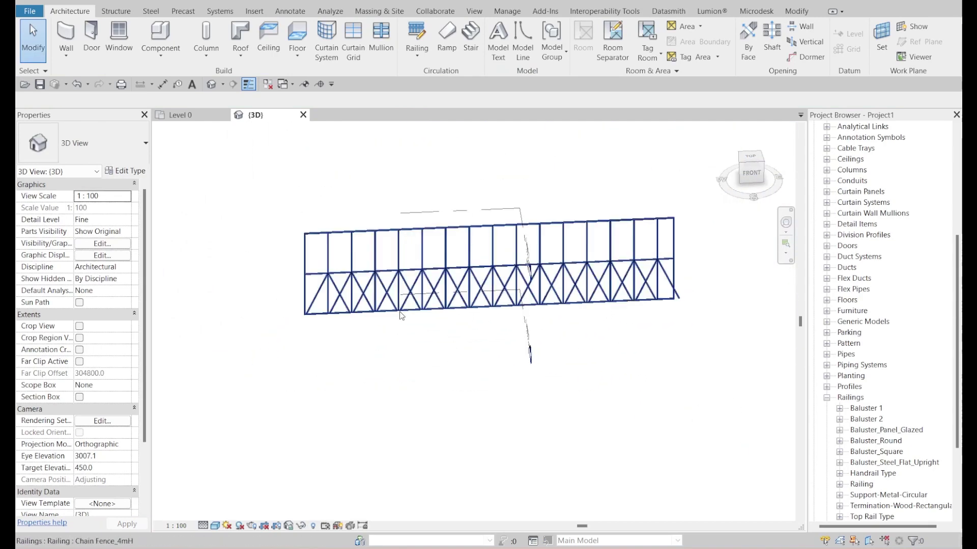
{"action": "left_click", "coordinate": [401, 316]}
{"action": "left_click", "coordinate": [123, 171]}
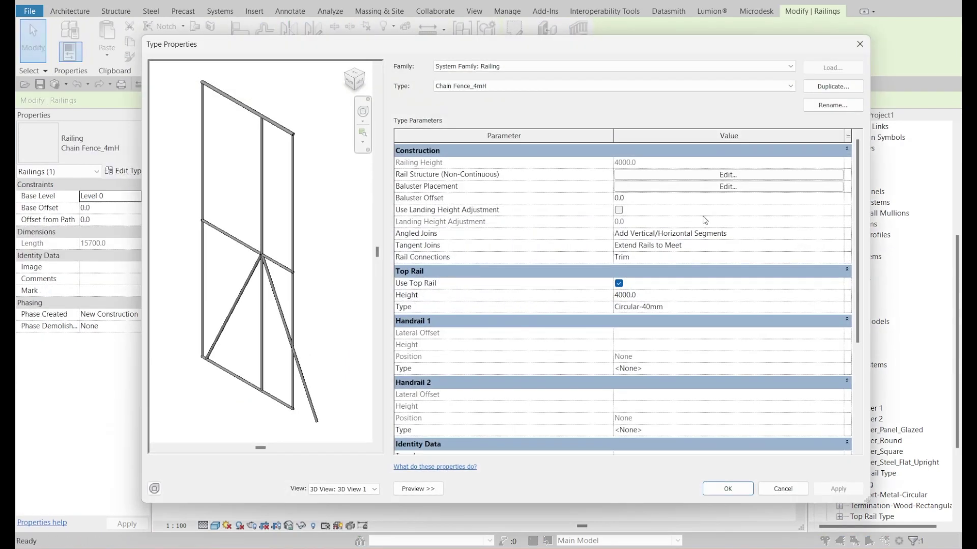
{"action": "left_click", "coordinate": [728, 187]}
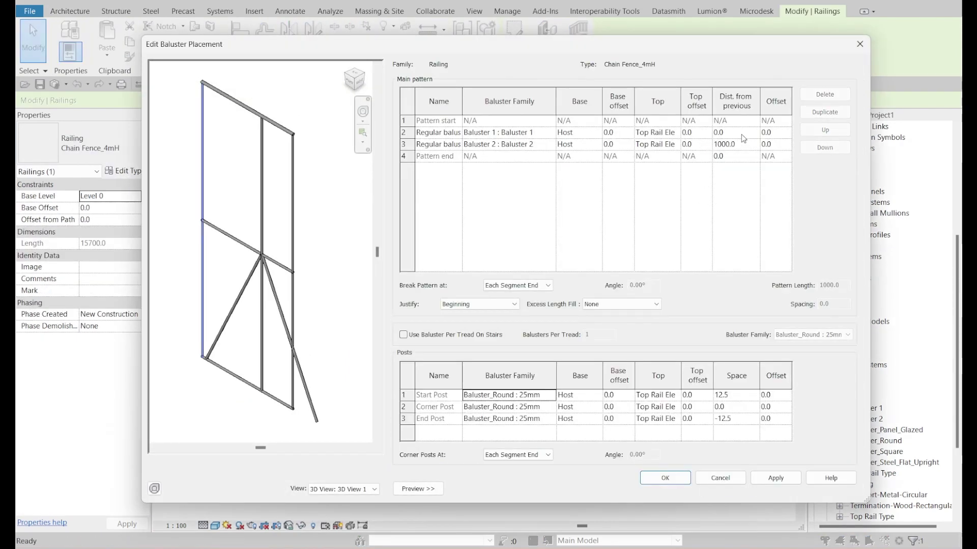
{"action": "left_click", "coordinate": [745, 133]}
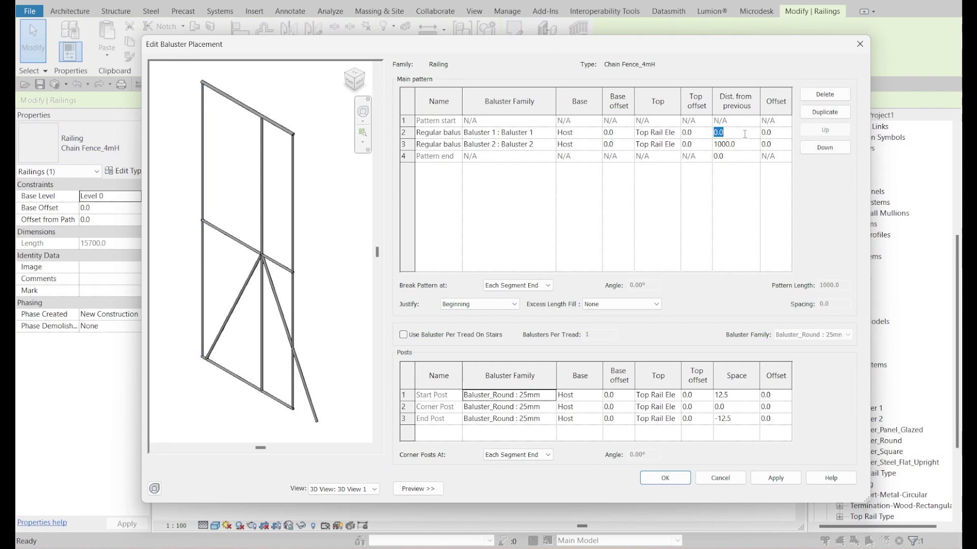
{"action": "left_click", "coordinate": [404, 133]}
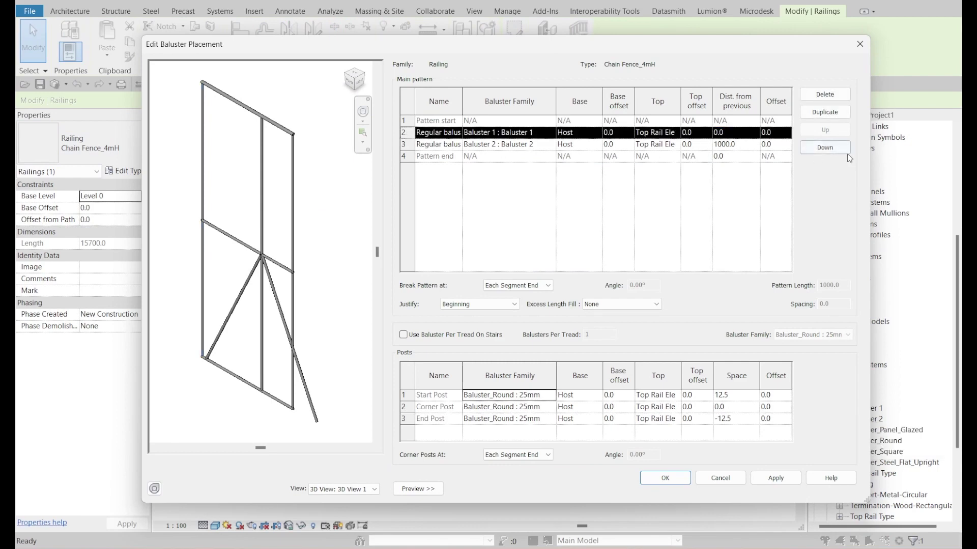
{"action": "left_click", "coordinate": [825, 95]}
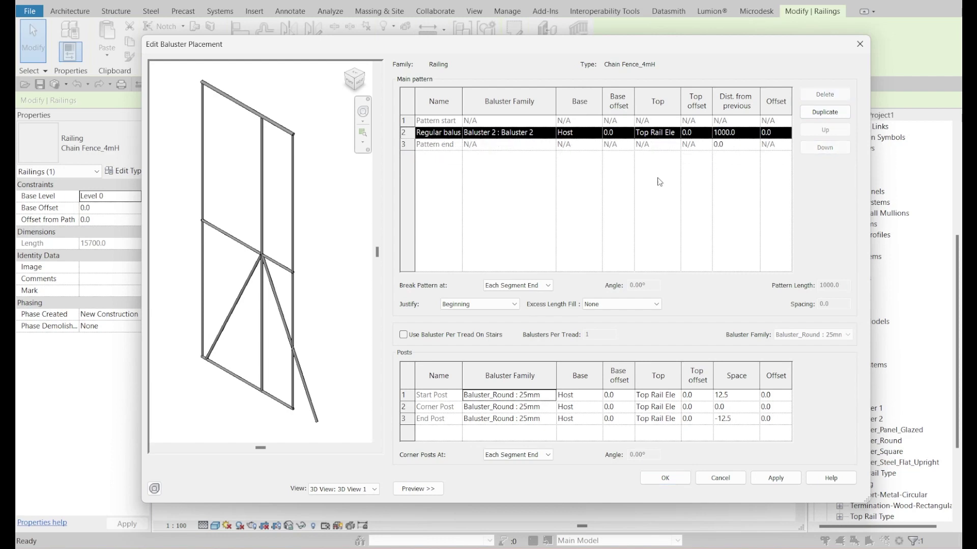
Step: Set the baluster family of the Start Post and Corner Post to Baluster 1 : Baluster 1
{"action": "left_click", "coordinate": [748, 135]}
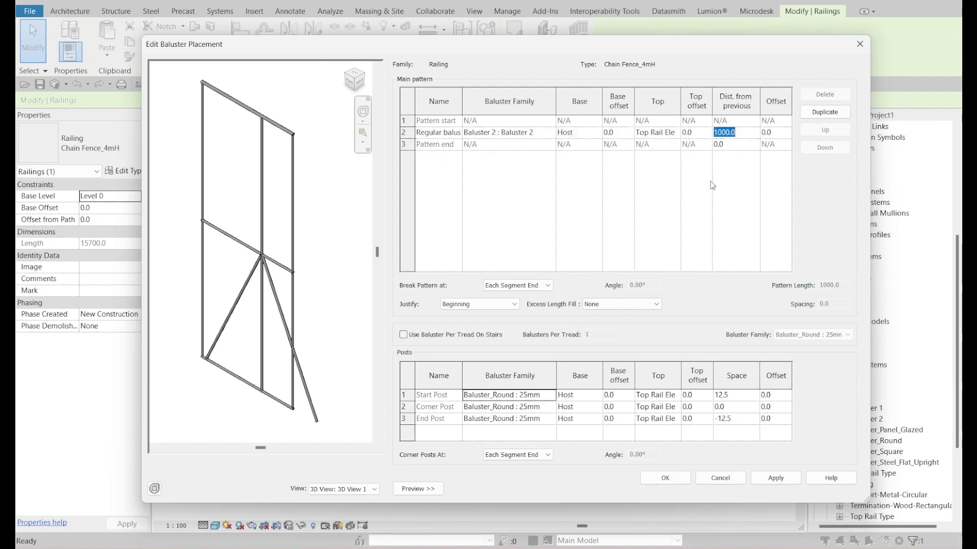
{"action": "left_click", "coordinate": [541, 399]}
{"action": "left_click", "coordinate": [547, 395]}
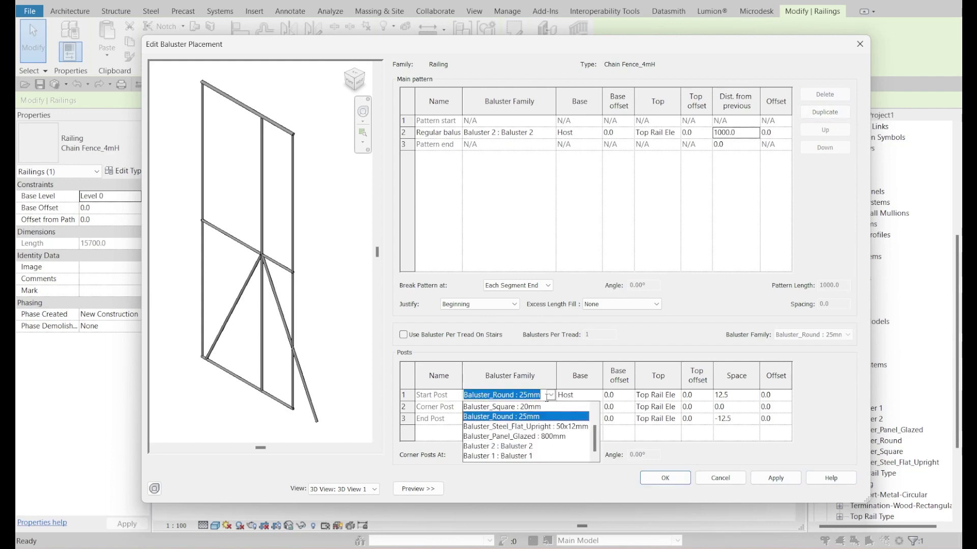
{"action": "left_click", "coordinate": [523, 456]}
{"action": "left_click", "coordinate": [546, 407]}
{"action": "left_click", "coordinate": [551, 407]}
{"action": "scroll", "coordinate": [529, 443], "scroll_direction": "down", "scroll_amount": 1}
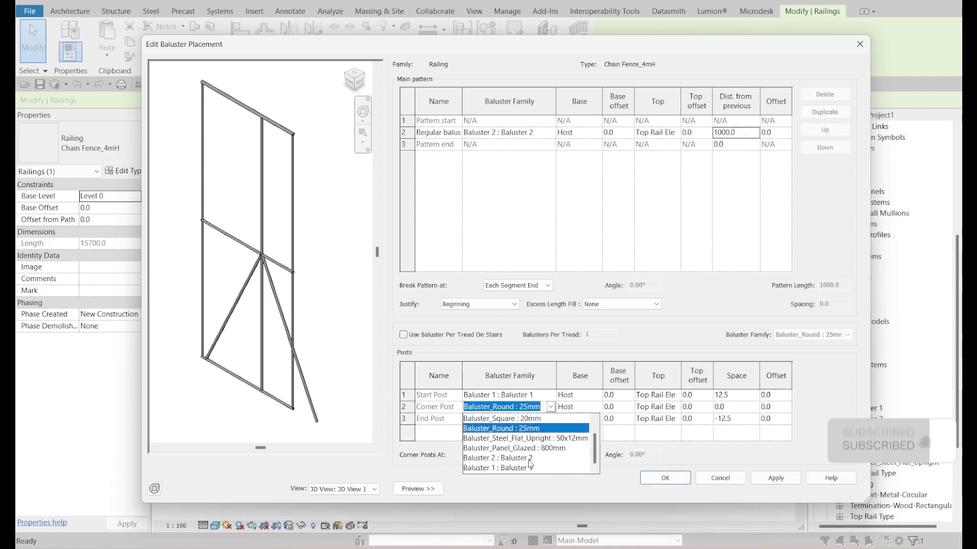
{"action": "left_click", "coordinate": [524, 457]}
Step: Set the End Post's baluster family to Baluster 1 : Baluster 1, then apply and accept the placement and type properties
{"action": "left_click", "coordinate": [552, 420]}
{"action": "left_click", "coordinate": [551, 419]}
{"action": "scroll", "coordinate": [529, 458], "scroll_direction": "down", "scroll_amount": 1}
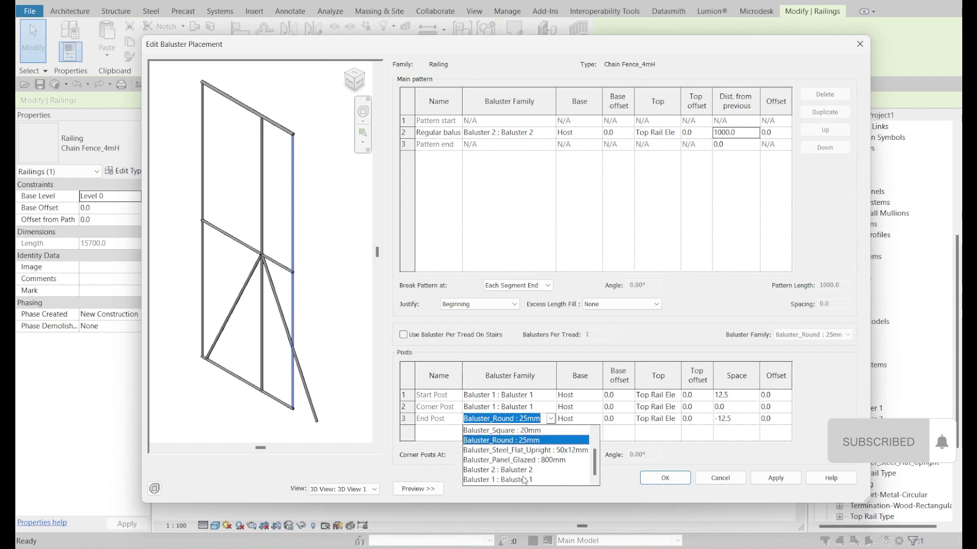
{"action": "left_click", "coordinate": [524, 479]}
{"action": "left_click", "coordinate": [788, 486]}
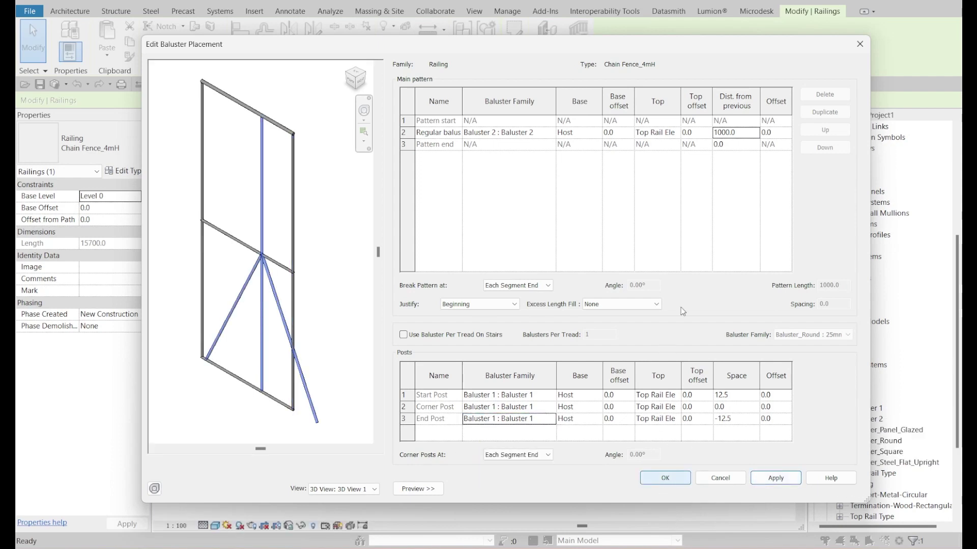
{"action": "left_click", "coordinate": [662, 481]}
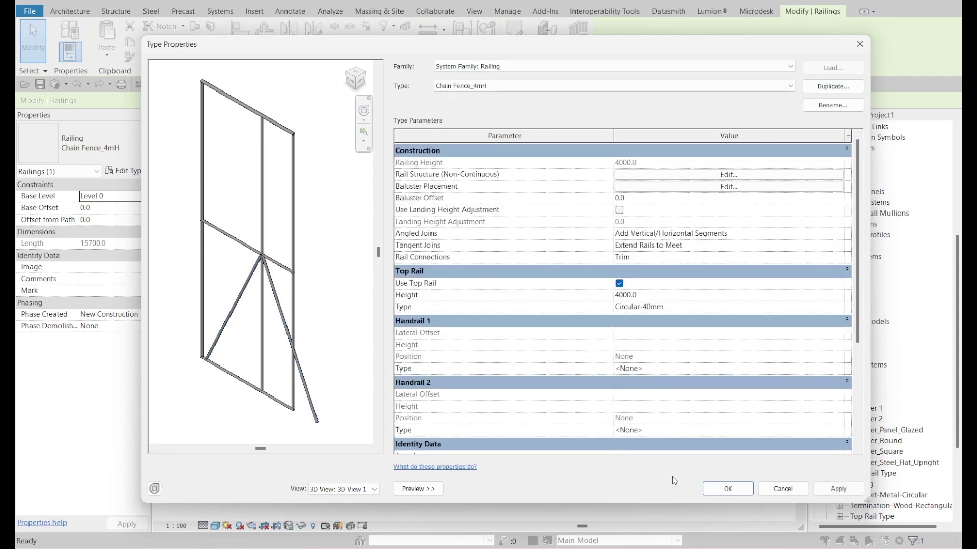
{"action": "left_click", "coordinate": [725, 488]}
Step: Examine the posts and crossing braces along the fence in the 3D view
{"action": "middle_click_drag", "start_coordinate": [449, 371], "coordinate": [511, 363]}
{"action": "scroll", "coordinate": [373, 236], "scroll_direction": "up", "scroll_amount": 3}
{"action": "middle_click_drag", "start_coordinate": [432, 289], "coordinate": [359, 276]}
{"action": "key", "text": "Escape"}
{"action": "middle_click_drag", "start_coordinate": [351, 331], "coordinate": [332, 276]}
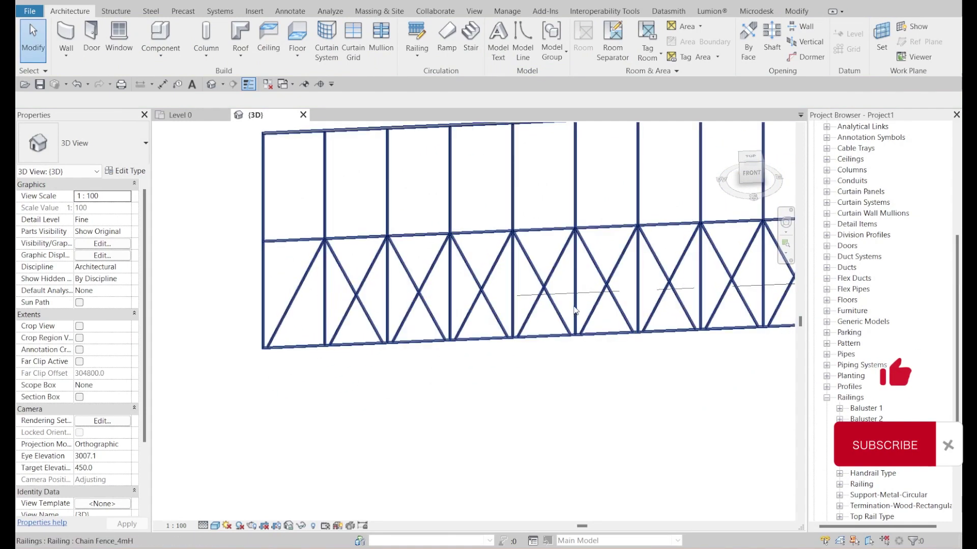
{"action": "scroll", "coordinate": [394, 333], "scroll_direction": "down", "scroll_amount": 2}
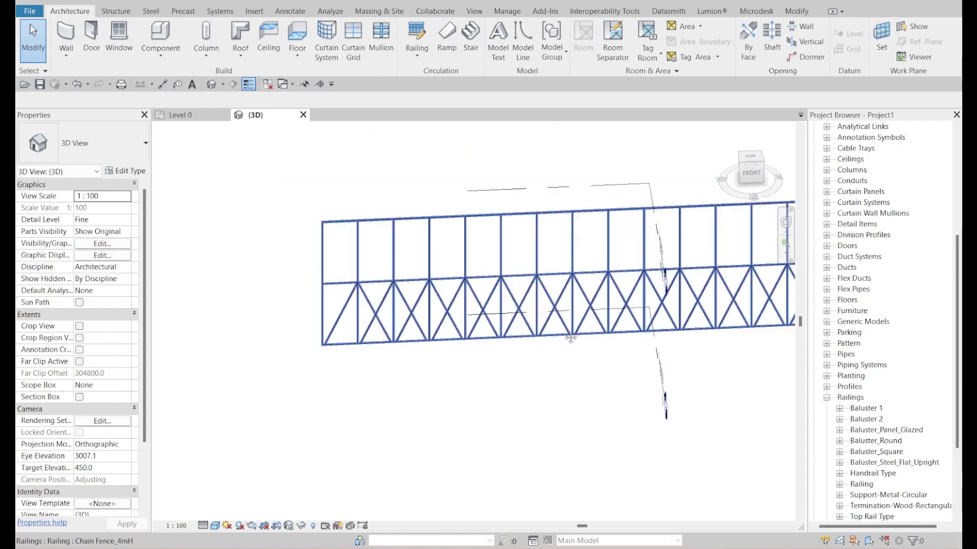
{"action": "left_click", "coordinate": [125, 171]}
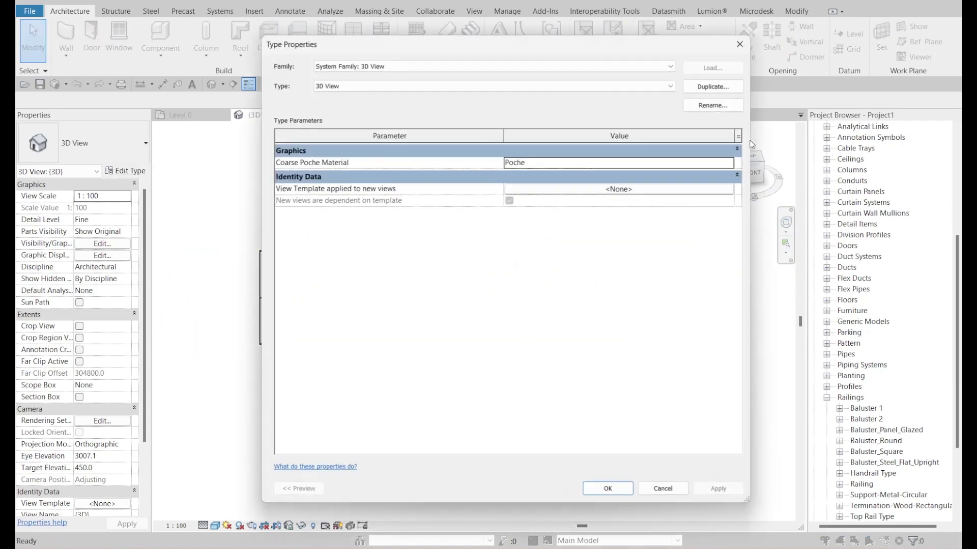
{"action": "key", "text": "Escape"}
Step: Double the Baluster 2 row's distance from previous in the Chain Fence_4mH baluster placement and accept the type changes
{"action": "left_click", "coordinate": [368, 327]}
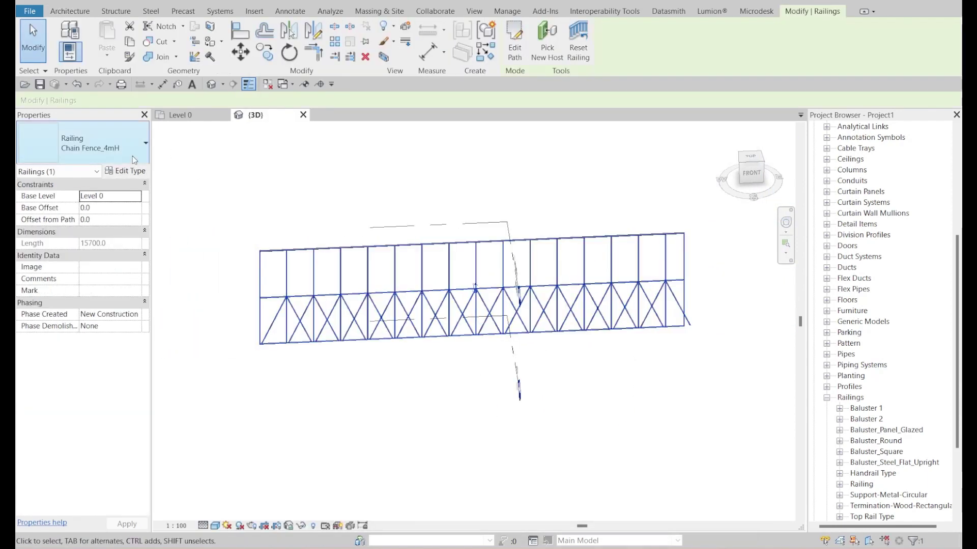
{"action": "left_click", "coordinate": [113, 174]}
{"action": "left_click", "coordinate": [602, 175]}
{"action": "key", "text": "Escape"}
{"action": "left_click", "coordinate": [605, 186]}
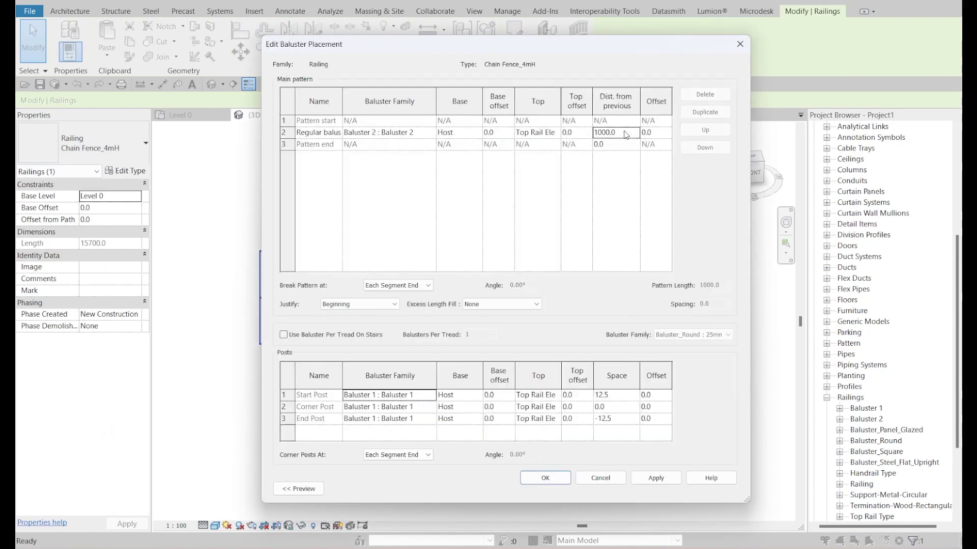
{"action": "left_click", "coordinate": [656, 479]}
{"action": "left_click", "coordinate": [546, 479]}
{"action": "left_click", "coordinate": [605, 489]}
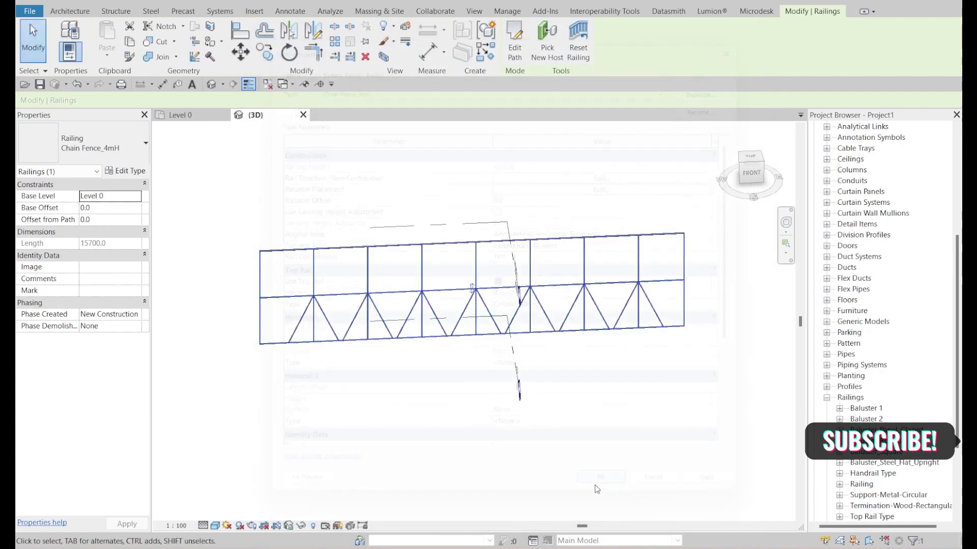
Step: Open the Baluster 2 family for editing and switch to its Left elevation view
{"action": "middle_click_drag", "start_coordinate": [318, 322], "coordinate": [266, 333]}
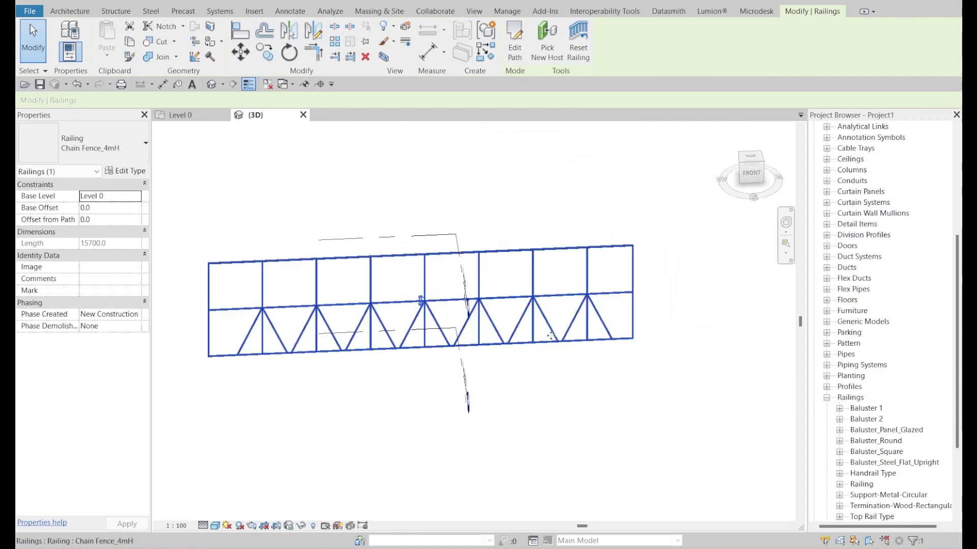
{"action": "scroll", "coordinate": [283, 352], "scroll_direction": "up", "scroll_amount": 4}
{"action": "scroll", "coordinate": [296, 360], "scroll_direction": "down", "scroll_amount": 2}
{"action": "middle_click_drag", "start_coordinate": [275, 356], "coordinate": [347, 343]}
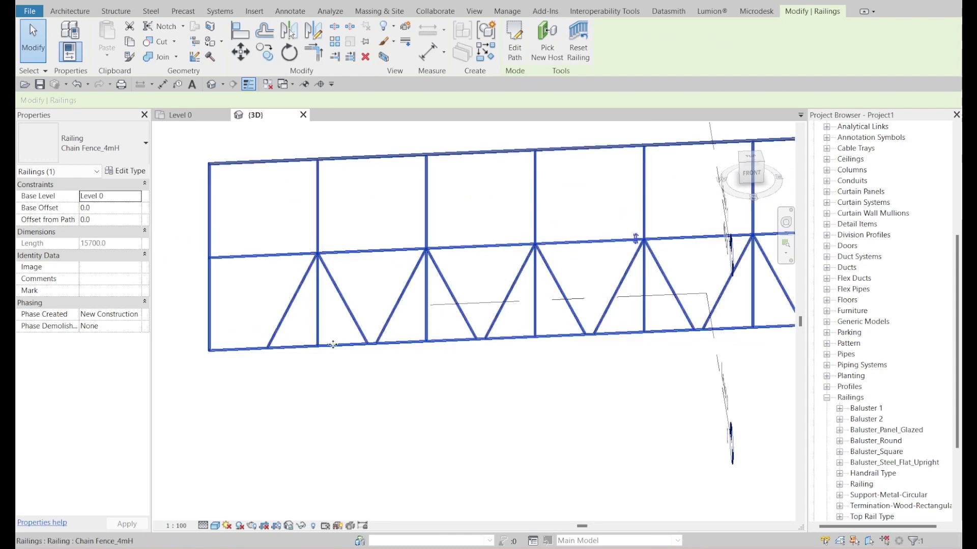
{"action": "left_click", "coordinate": [866, 419]}
{"action": "right_click", "coordinate": [866, 418]}
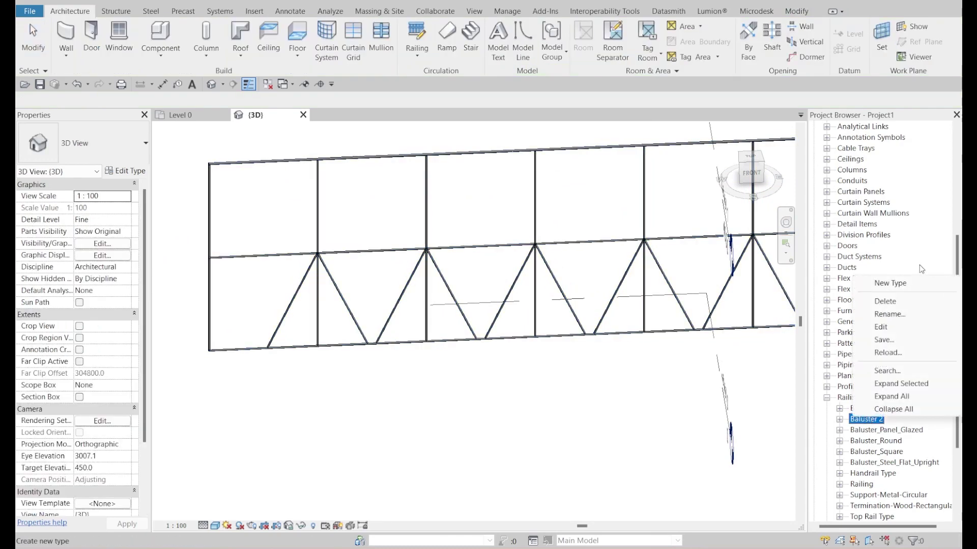
{"action": "left_click", "coordinate": [866, 326]}
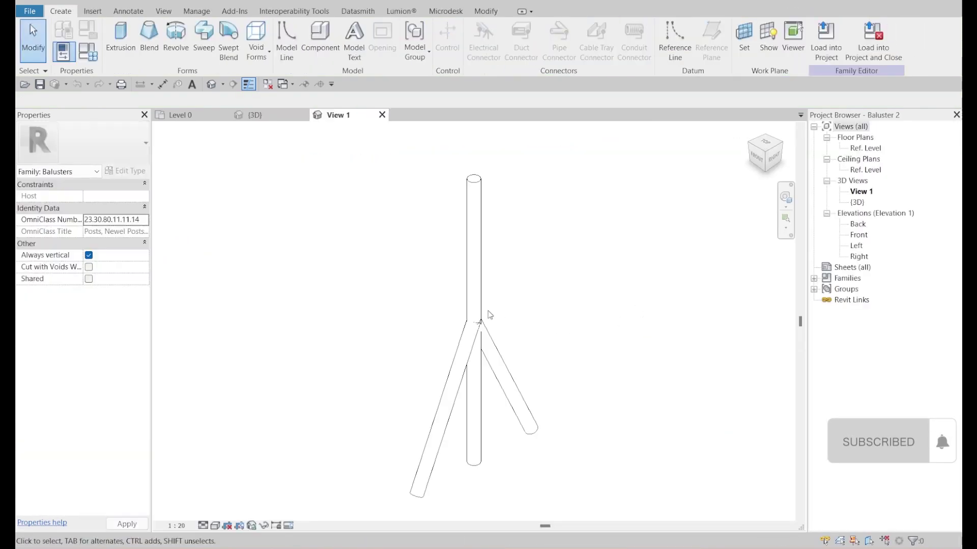
{"action": "double_click", "coordinate": [858, 246]}
{"action": "scroll", "coordinate": [432, 383], "scroll_direction": "down", "scroll_amount": 2}
{"action": "middle_click_drag", "start_coordinate": [473, 441], "coordinate": [447, 361]}
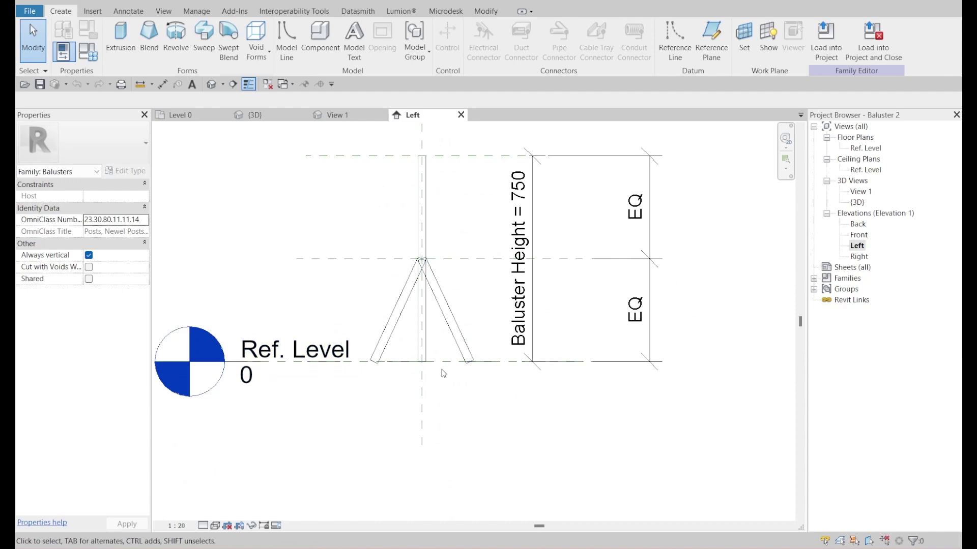
Step: Edit the sweep path of the left brace and set its angle from the post centreline to 15°
{"action": "left_click", "coordinate": [399, 326]}
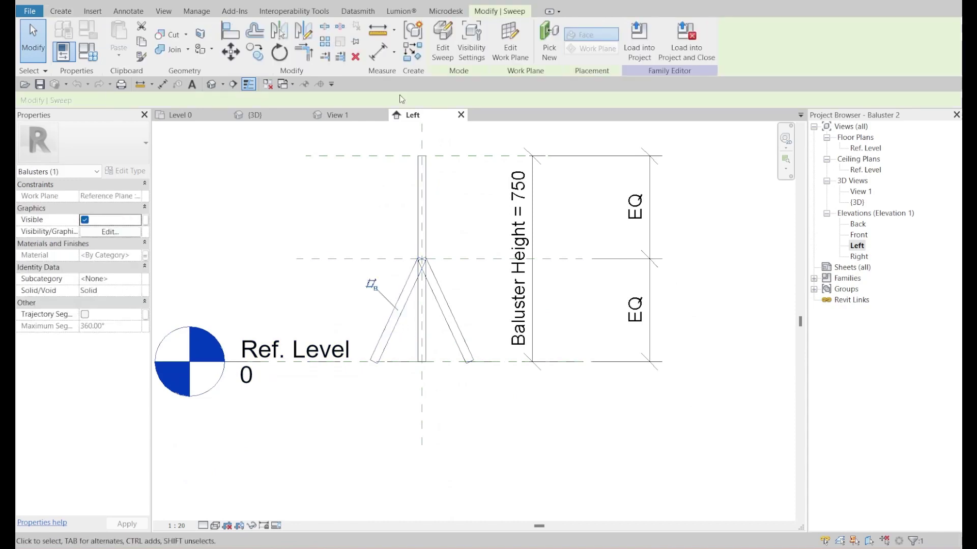
{"action": "left_click", "coordinate": [444, 35]}
{"action": "left_click", "coordinate": [560, 30]}
{"action": "scroll", "coordinate": [394, 351], "scroll_direction": "up", "scroll_amount": 2}
{"action": "scroll", "coordinate": [393, 350], "scroll_direction": "up", "scroll_amount": 2}
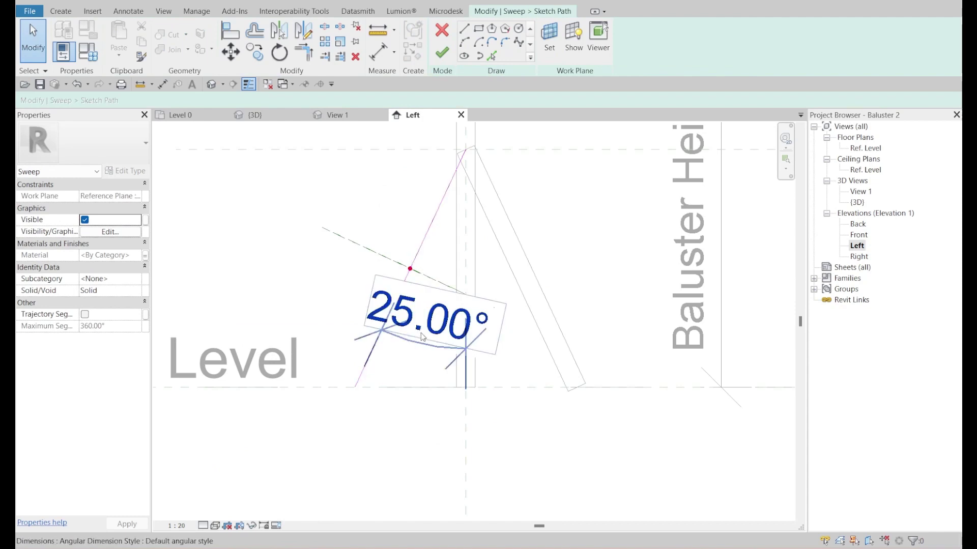
{"action": "left_click", "coordinate": [422, 333]}
{"action": "scroll", "coordinate": [429, 300], "scroll_direction": "down", "scroll_amount": 3}
{"action": "scroll", "coordinate": [399, 339], "scroll_direction": "up", "scroll_amount": 3}
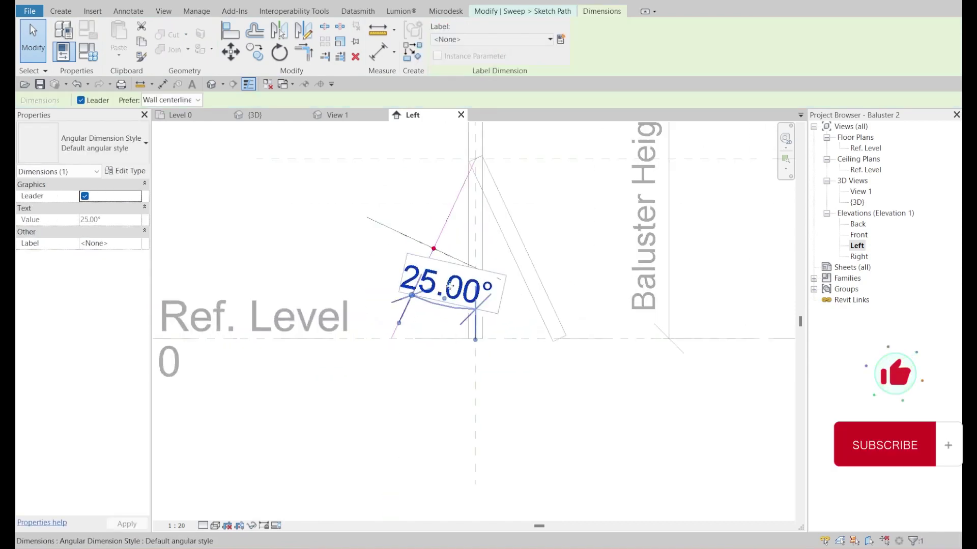
{"action": "key", "text": "Escape"}
{"action": "left_click", "coordinate": [448, 224]}
{"action": "left_click", "coordinate": [445, 298]}
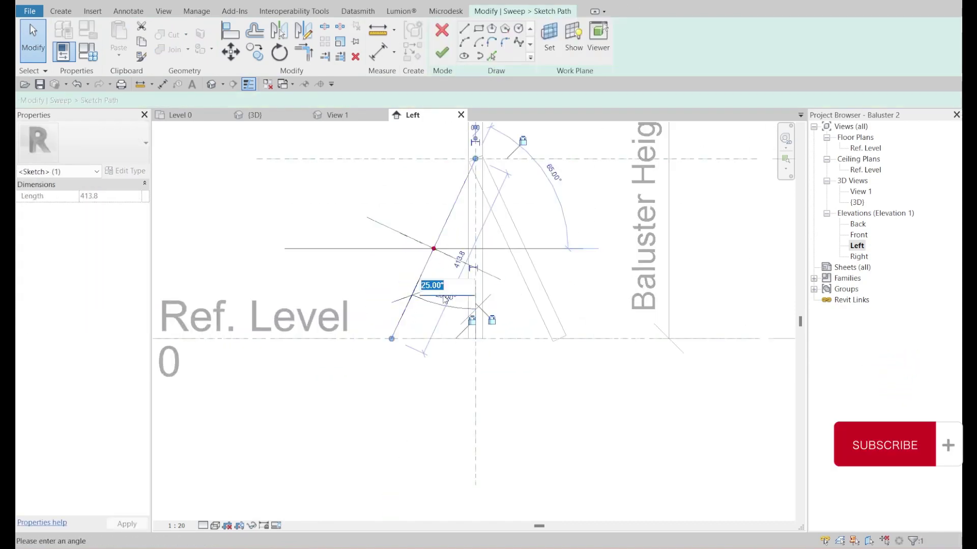
{"action": "type", "text": "15"}
{"action": "key", "text": "Return"}
{"action": "left_click", "coordinate": [761, 533]}
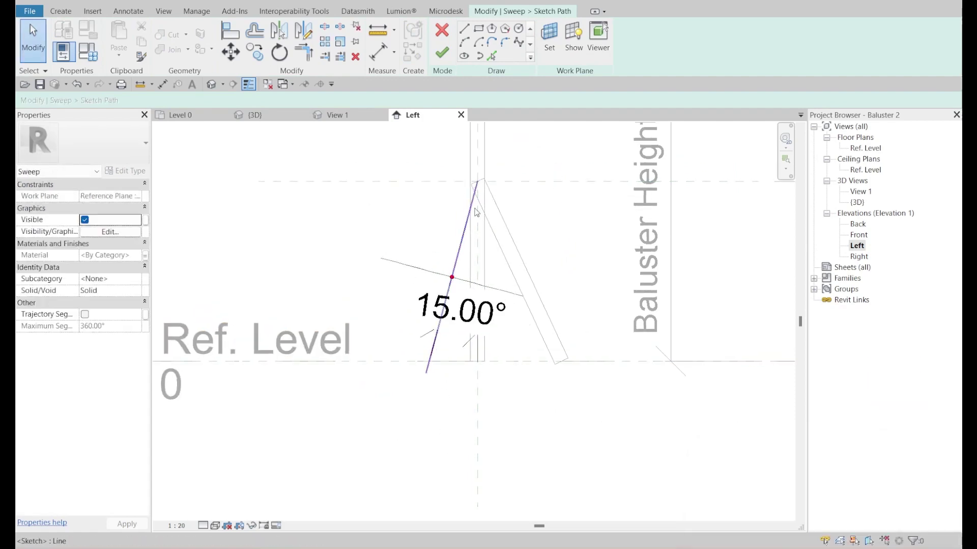
Step: Label the left brace's angle dimension with a new type parameter named Support Angle, and finish the path and sweep
{"action": "scroll", "coordinate": [432, 369], "scroll_direction": "up", "scroll_amount": 3}
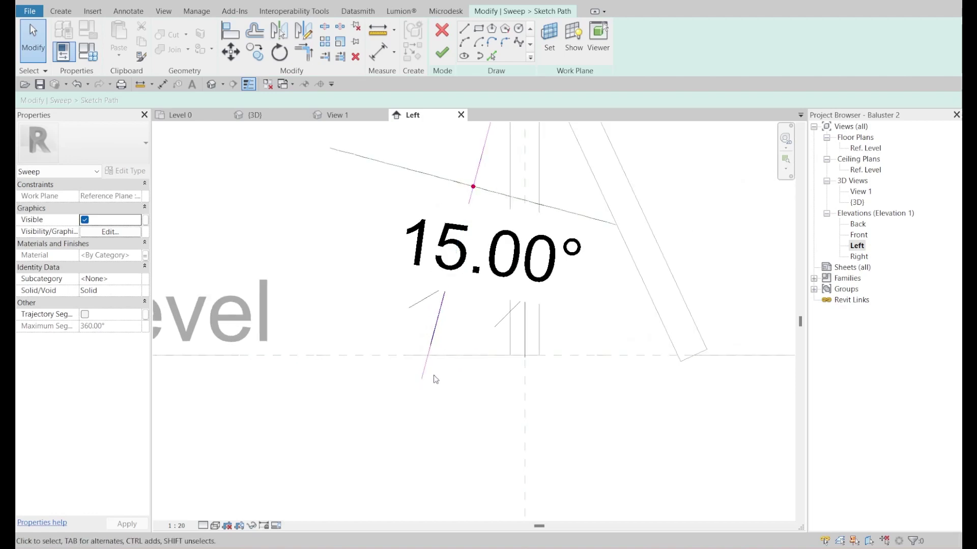
{"action": "scroll", "coordinate": [444, 319], "scroll_direction": "down", "scroll_amount": 3}
{"action": "left_click", "coordinate": [448, 305]}
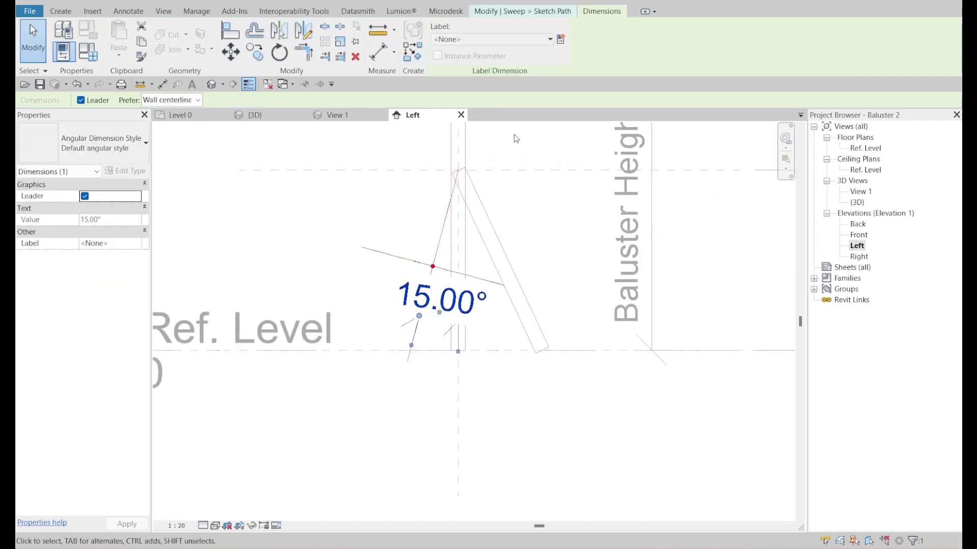
{"action": "left_click", "coordinate": [560, 39]}
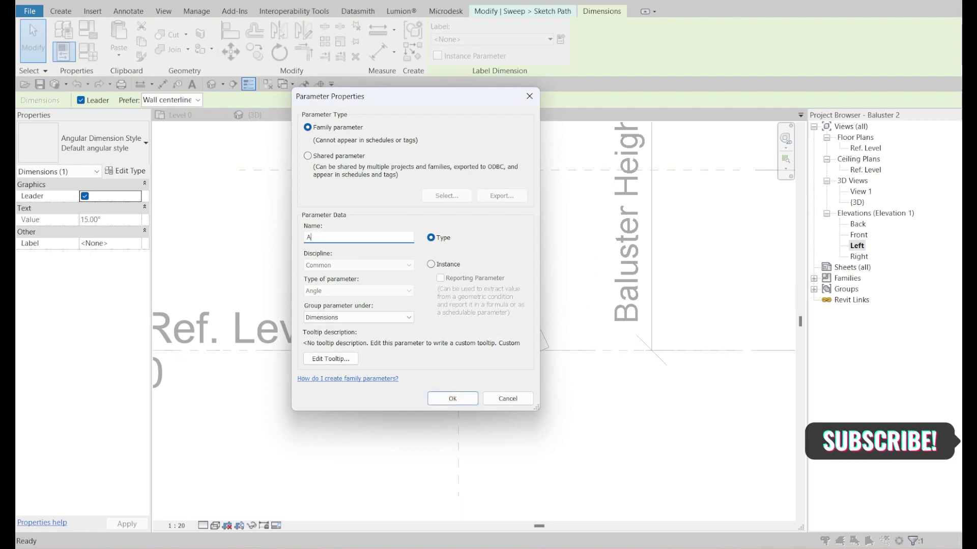
{"action": "type", "text": "Support Angle"}
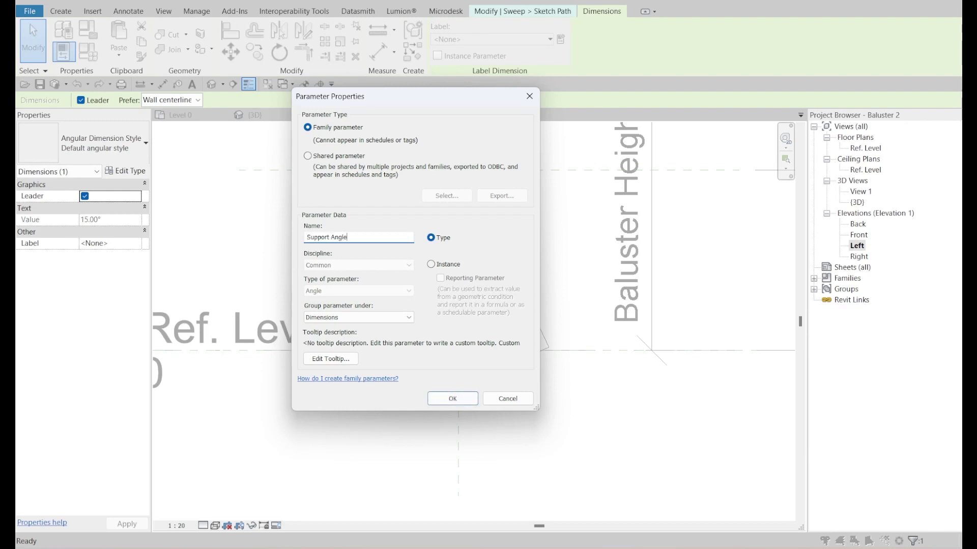
{"action": "left_click", "coordinate": [441, 398]}
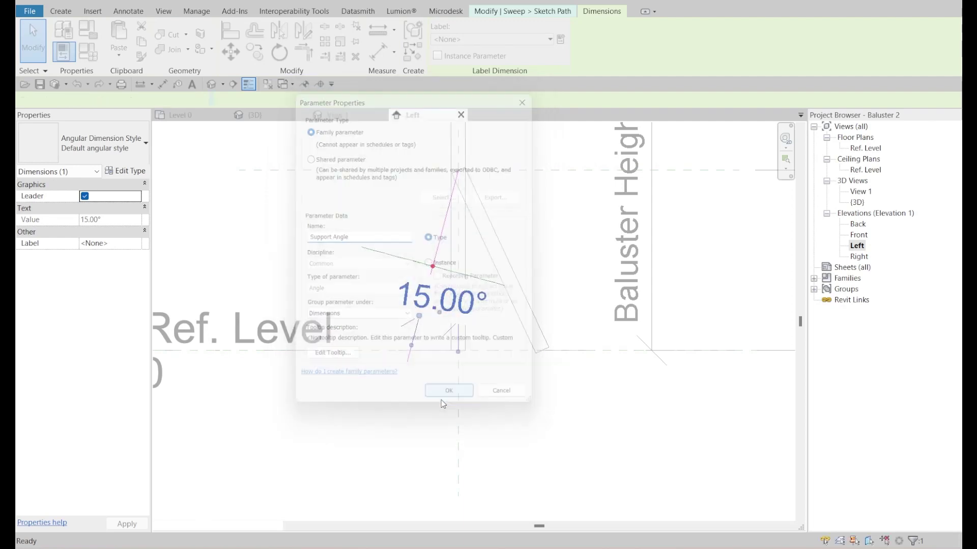
{"action": "left_click", "coordinate": [530, 197]}
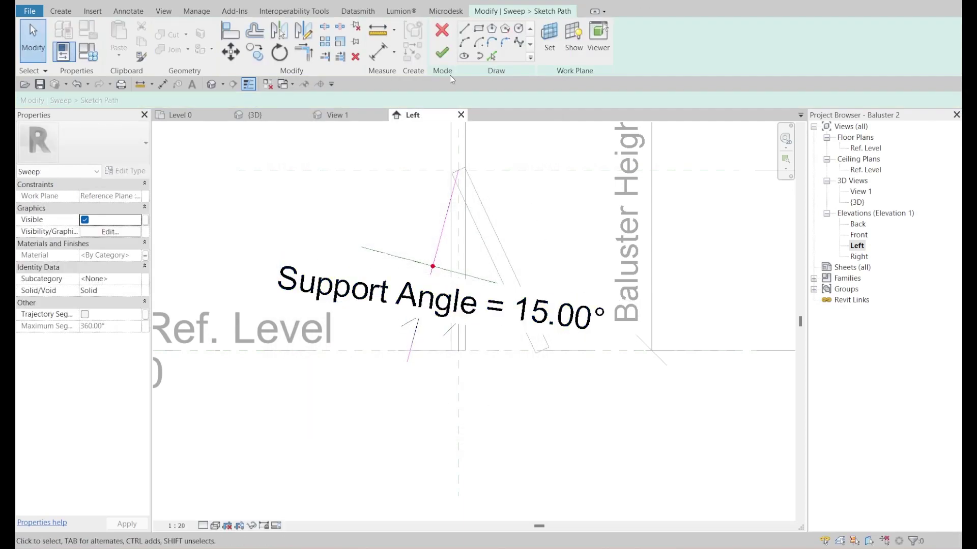
{"action": "left_click", "coordinate": [441, 57]}
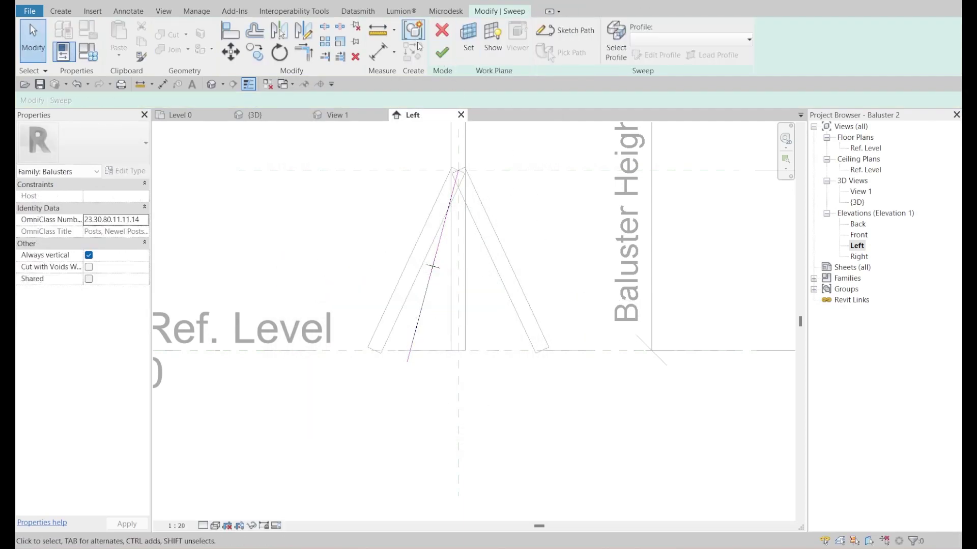
{"action": "left_click", "coordinate": [442, 52]}
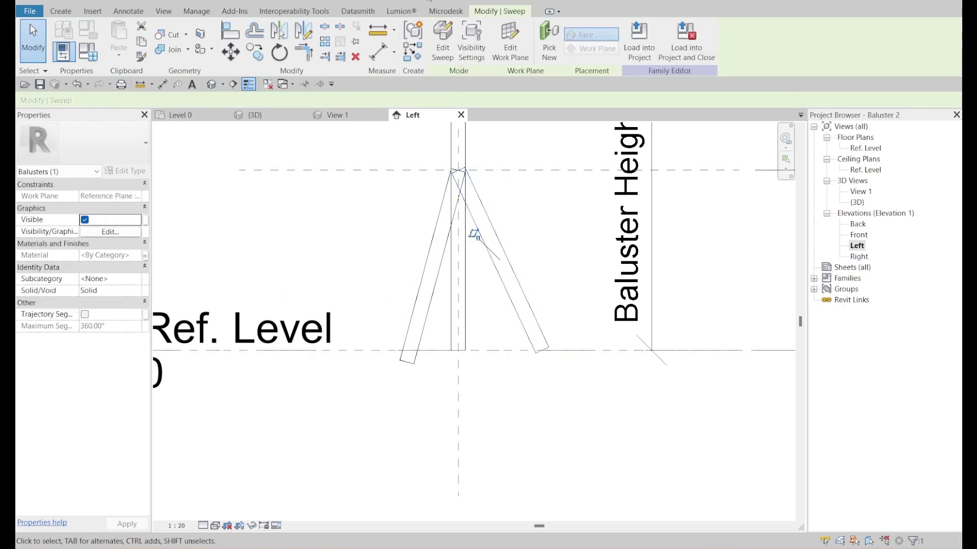
Step: Edit the right brace's sweep path, label its angle dimension with the Support Angle parameter, and finish the sweep
{"action": "left_click", "coordinate": [442, 43]}
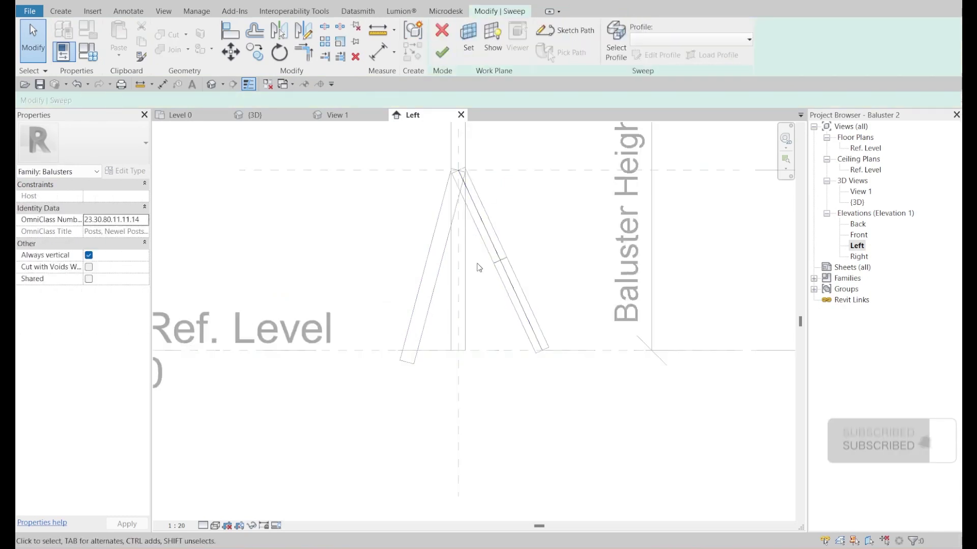
{"action": "left_click", "coordinate": [564, 38]}
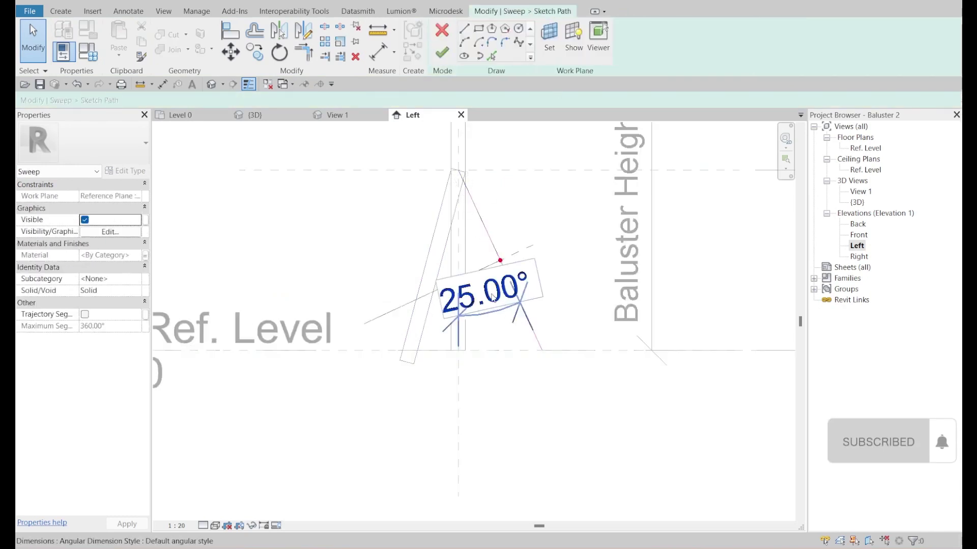
{"action": "left_click", "coordinate": [506, 326]}
{"action": "scroll", "coordinate": [506, 325], "scroll_direction": "down", "scroll_amount": 2}
{"action": "scroll", "coordinate": [517, 431], "scroll_direction": "up", "scroll_amount": 1}
{"action": "left_click", "coordinate": [491, 39]}
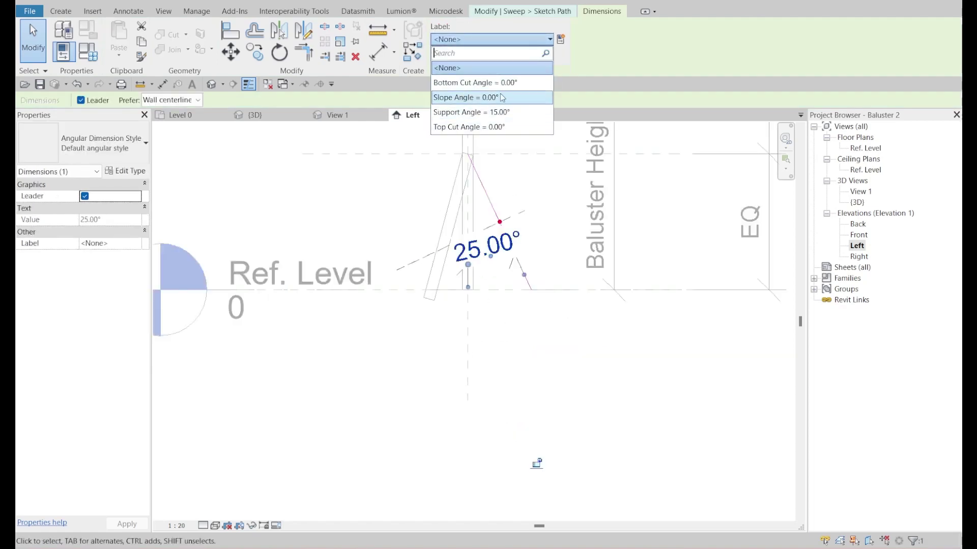
{"action": "left_click", "coordinate": [464, 113]}
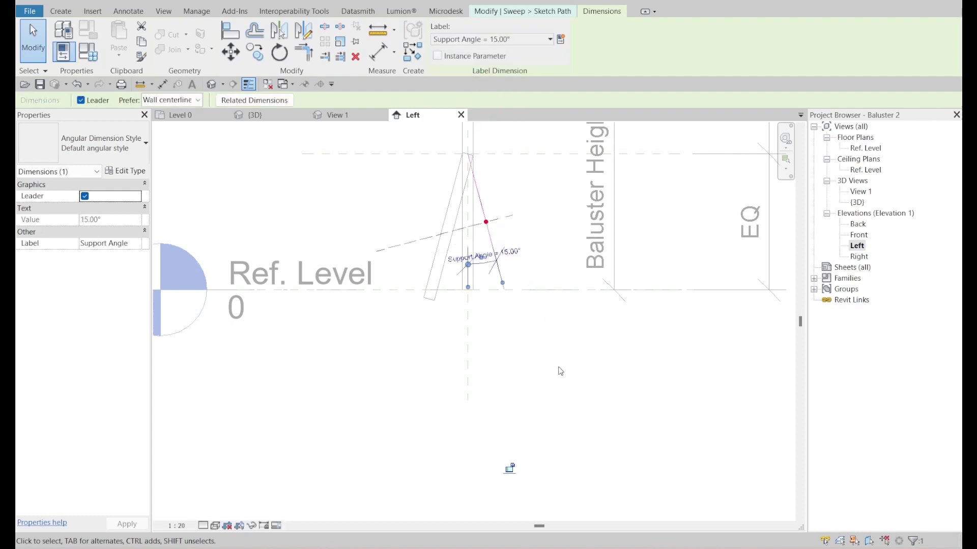
{"action": "left_click", "coordinate": [537, 188]}
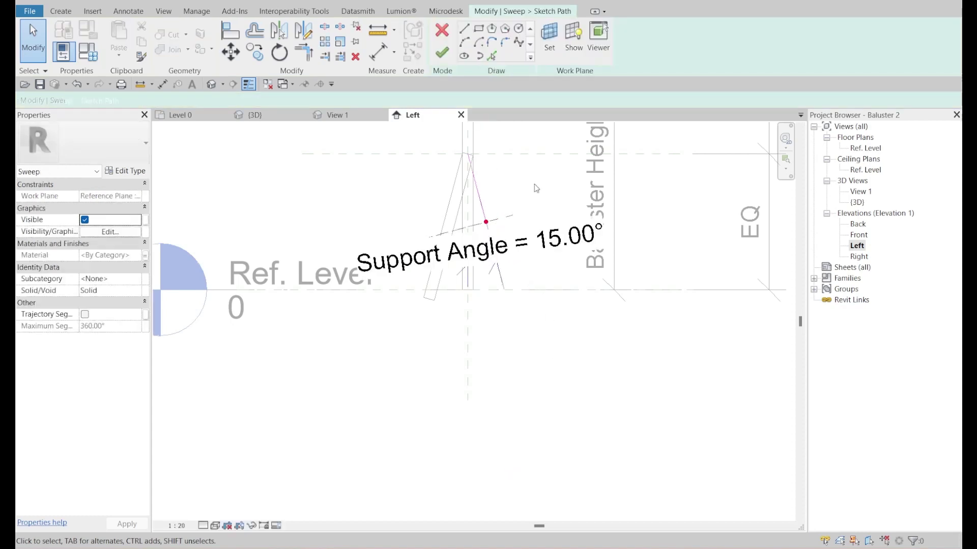
{"action": "left_click", "coordinate": [440, 54]}
{"action": "left_click", "coordinate": [440, 55]}
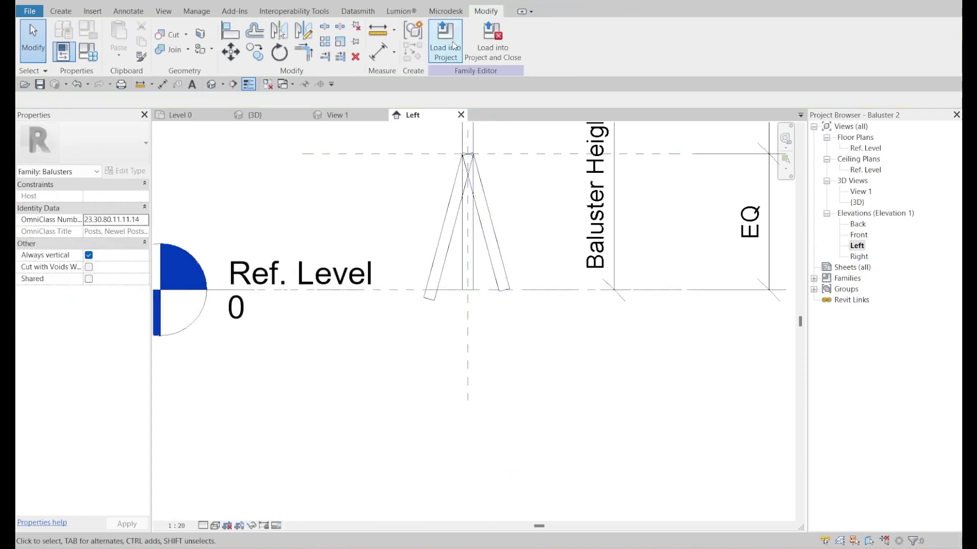
Step: Align and lock the lower end of the left brace's sweep path to the Ref. Level, and finish the sweep
{"action": "scroll", "coordinate": [446, 310], "scroll_direction": "up", "scroll_amount": 3}
{"action": "double_click", "coordinate": [436, 185]}
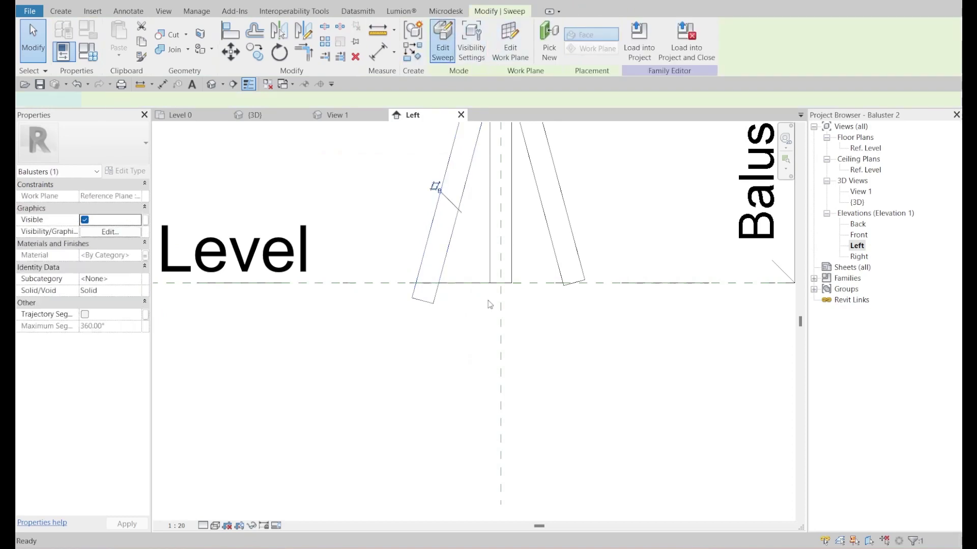
{"action": "left_click", "coordinate": [565, 30]}
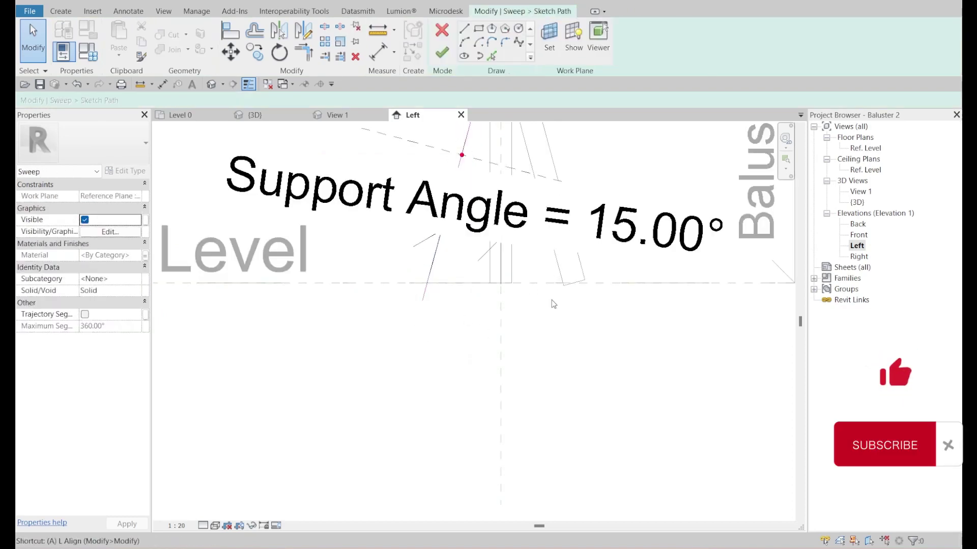
{"action": "key", "text": "a"}
{"action": "key", "text": "l"}
{"action": "left_click", "coordinate": [656, 286]}
{"action": "left_click", "coordinate": [423, 296]}
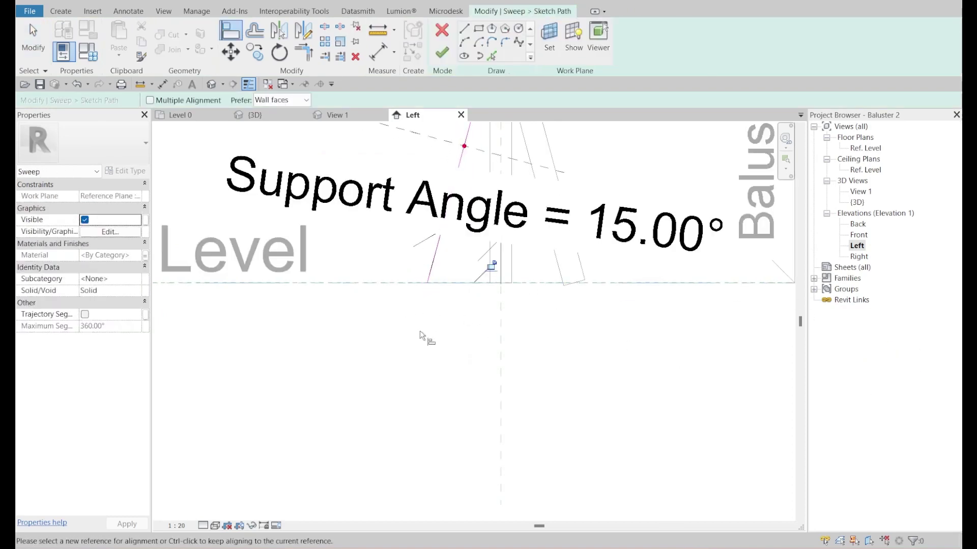
{"action": "left_click", "coordinate": [492, 266]}
{"action": "left_click", "coordinate": [446, 59]}
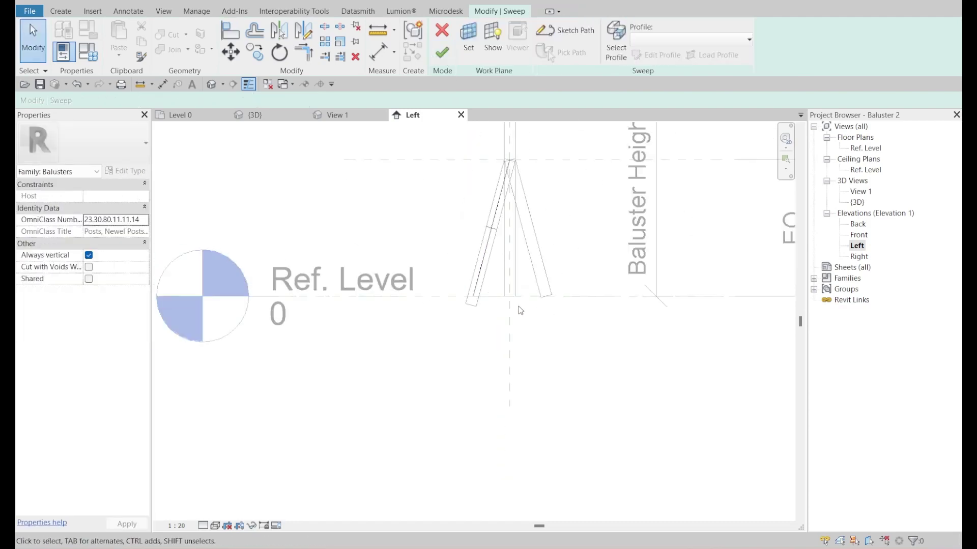
{"action": "left_click", "coordinate": [442, 51]}
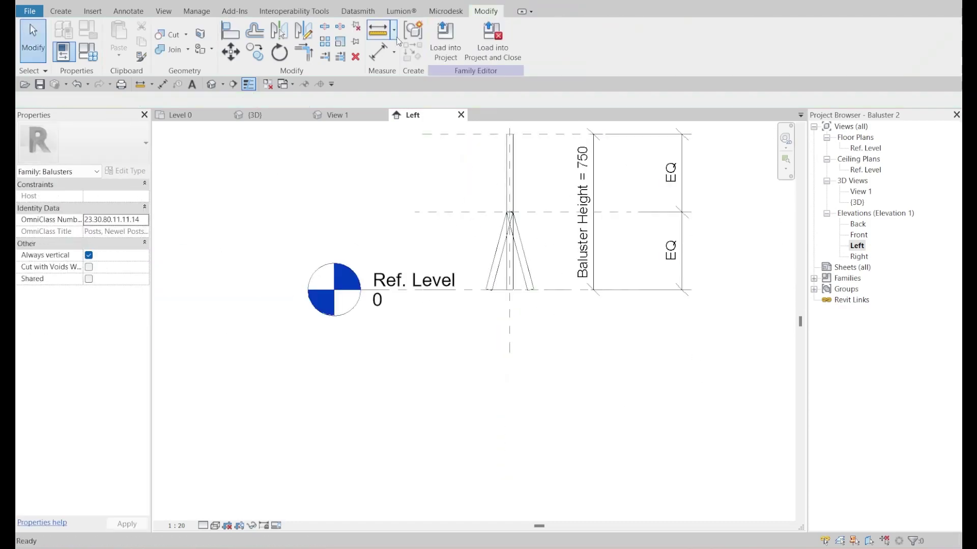
Step: Load the edited Baluster 2 family into the project, overwriting the existing version
{"action": "left_click", "coordinate": [445, 40]}
{"action": "left_click", "coordinate": [437, 251]}
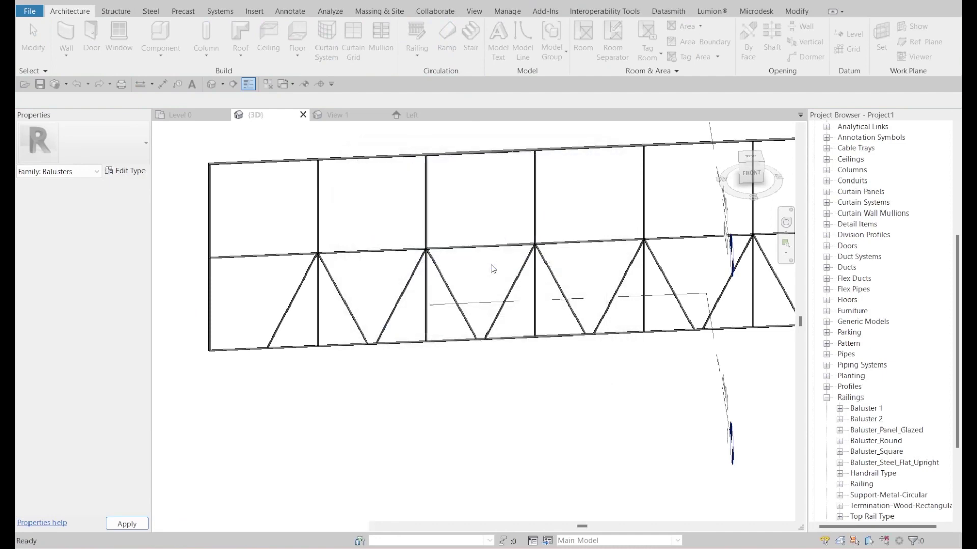
{"action": "scroll", "coordinate": [401, 348], "scroll_direction": "down", "scroll_amount": 2}
{"action": "middle_click_drag", "start_coordinate": [401, 348], "coordinate": [306, 347]}
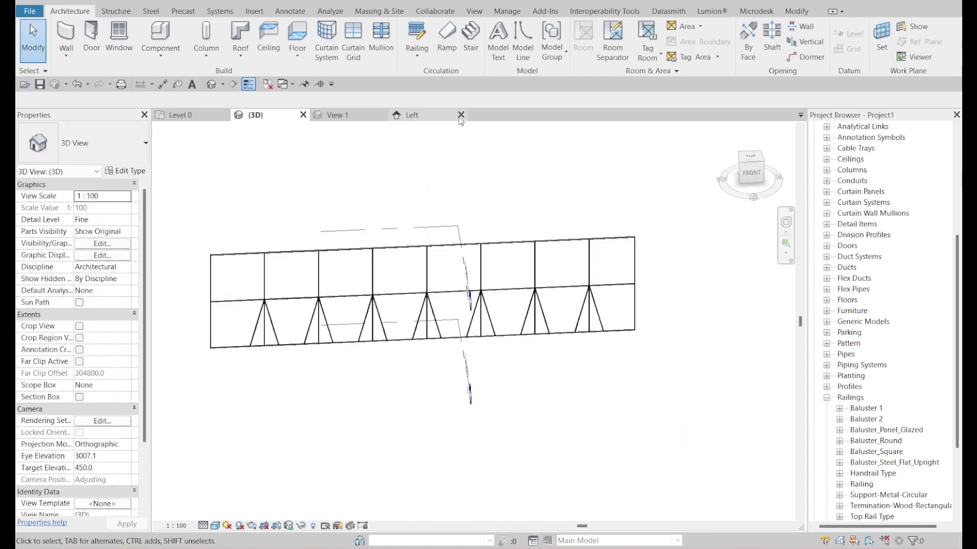
Step: Save the family over the existing Baluster 2.rfa file and close its Left elevation view
{"action": "left_click", "coordinate": [417, 116]}
{"action": "key", "text": "ctrl+s"}
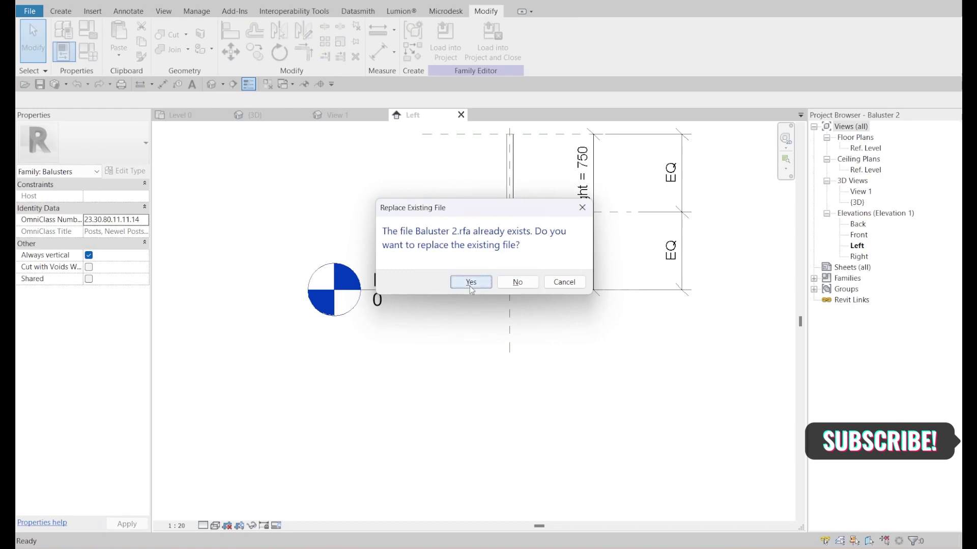
{"action": "left_click", "coordinate": [471, 285]}
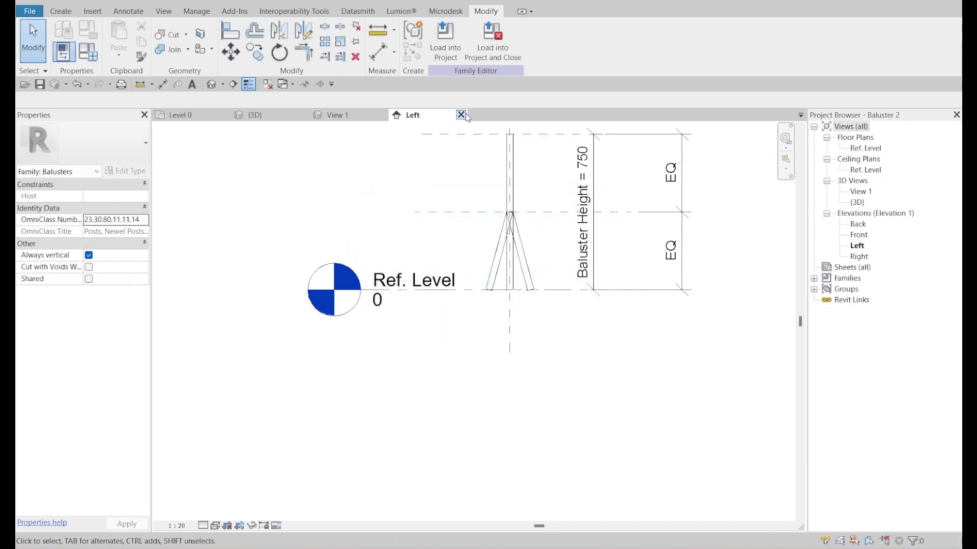
{"action": "left_click", "coordinate": [460, 115]}
Step: Open the baluster placement settings of the Chain Fence_4mH railing type and duplicate the Baluster 2 row in the main pattern
{"action": "scroll", "coordinate": [406, 277], "scroll_direction": "up", "scroll_amount": 4}
{"action": "scroll", "coordinate": [392, 321], "scroll_direction": "up", "scroll_amount": 4}
{"action": "left_click", "coordinate": [407, 299]}
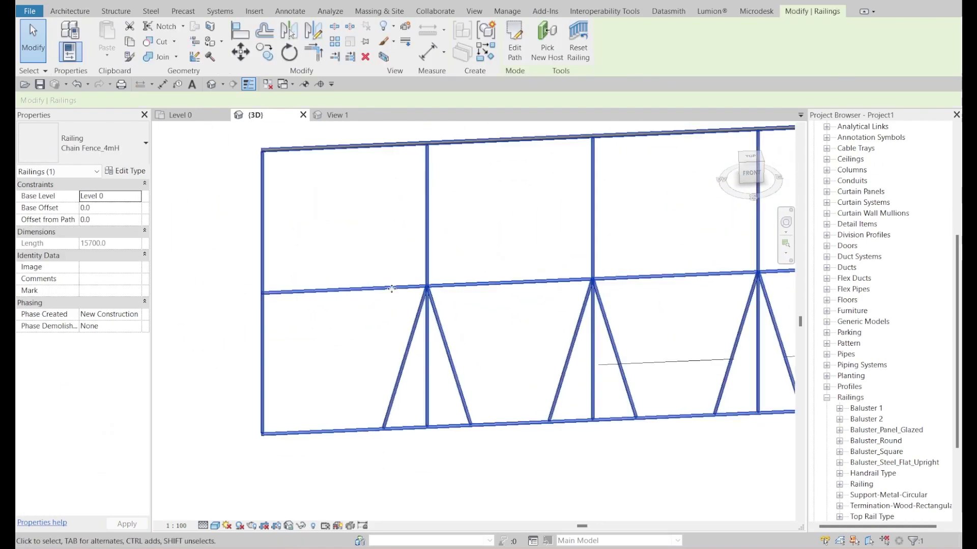
{"action": "left_click", "coordinate": [129, 171]}
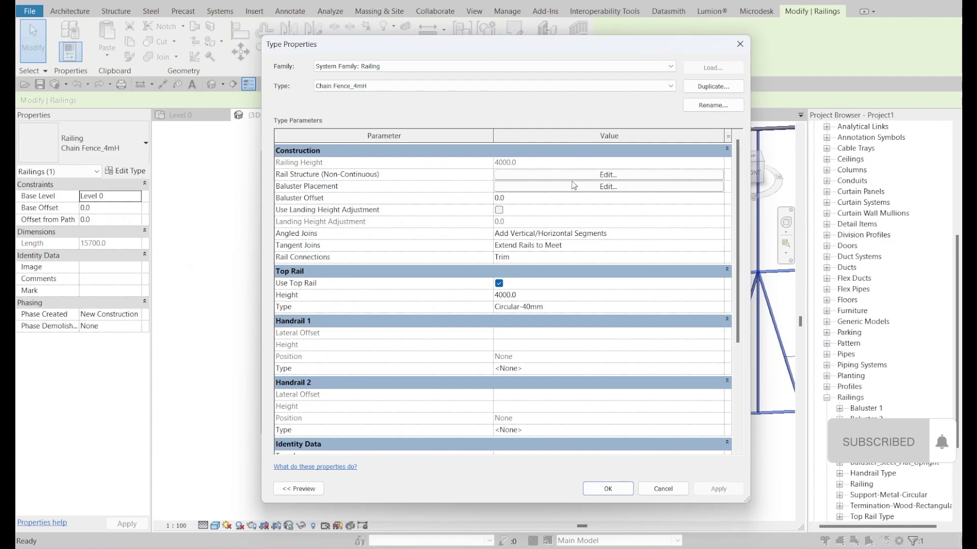
{"action": "left_click", "coordinate": [574, 186]}
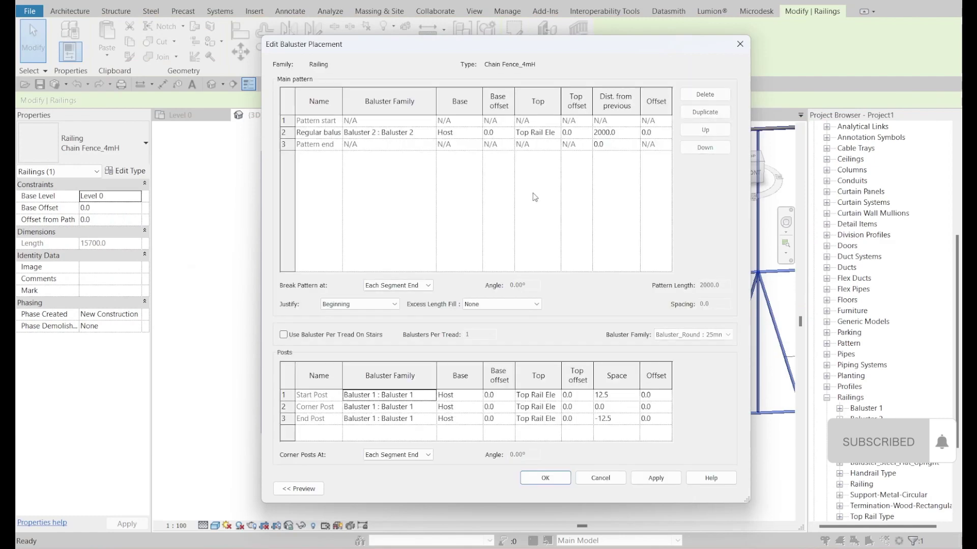
{"action": "left_click", "coordinate": [284, 133]}
{"action": "left_click", "coordinate": [705, 112]}
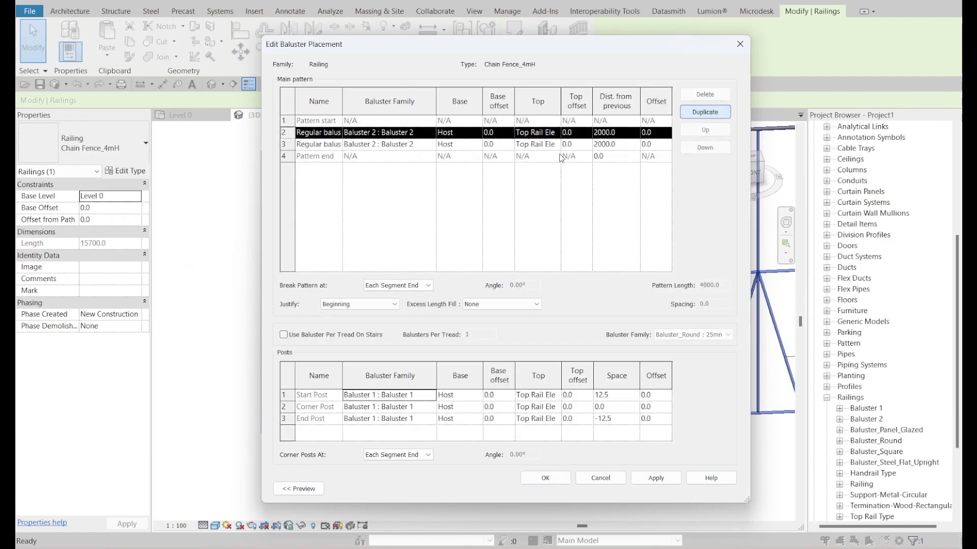
Step: Change the first regular baluster to Baluster 1 with a distance from previous of 1000, and apply the type changes to the railing
{"action": "left_click", "coordinate": [427, 133]}
{"action": "left_click", "coordinate": [431, 133]}
{"action": "left_click", "coordinate": [403, 192]}
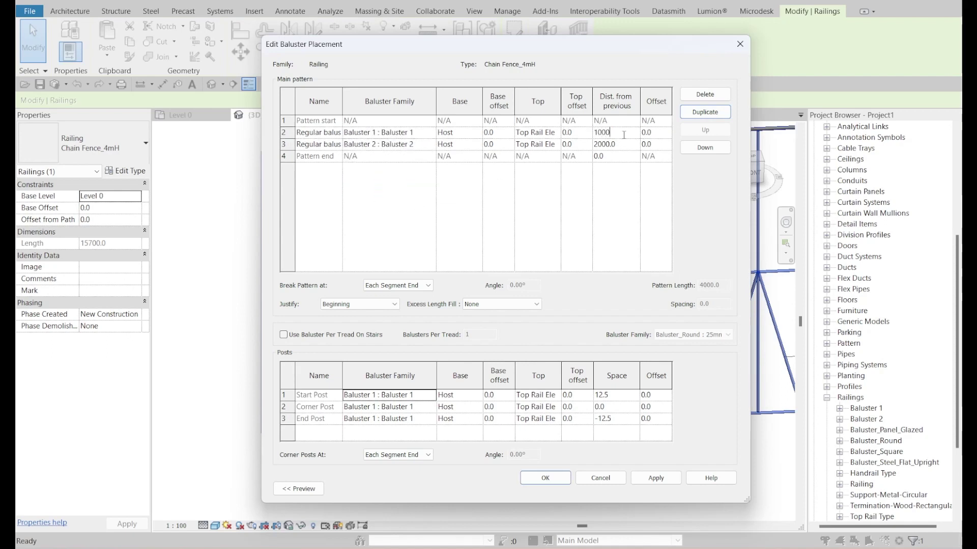
{"action": "left_click", "coordinate": [553, 480]}
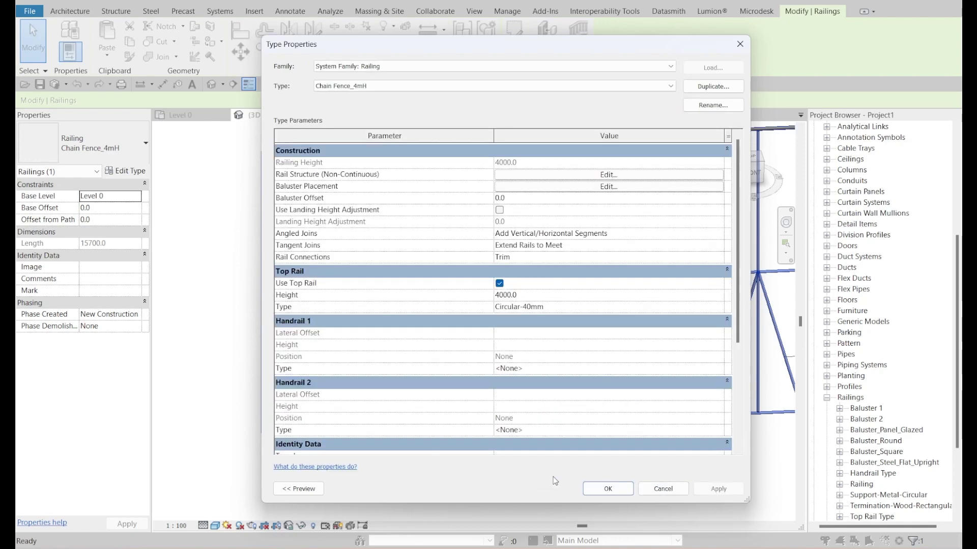
{"action": "left_click", "coordinate": [604, 484]}
{"action": "scroll", "coordinate": [427, 252], "scroll_direction": "down", "scroll_amount": 3}
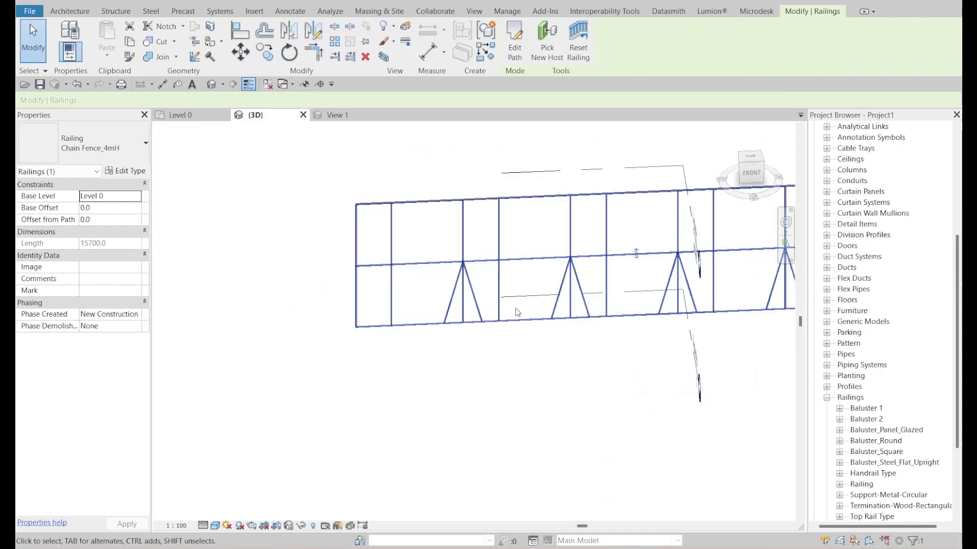
{"action": "middle_click_drag", "start_coordinate": [386, 231], "coordinate": [350, 232]}
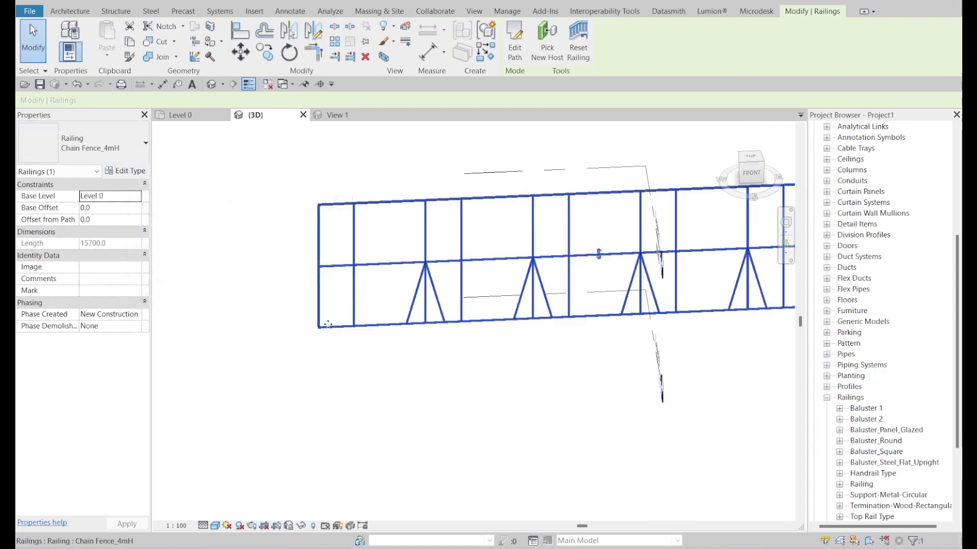
Step: Duplicate the Baluster 1 row in Chain Fence_4mH's main baluster pattern to make three Baluster 1 rows
{"action": "left_click", "coordinate": [126, 171]}
{"action": "left_click", "coordinate": [608, 174]}
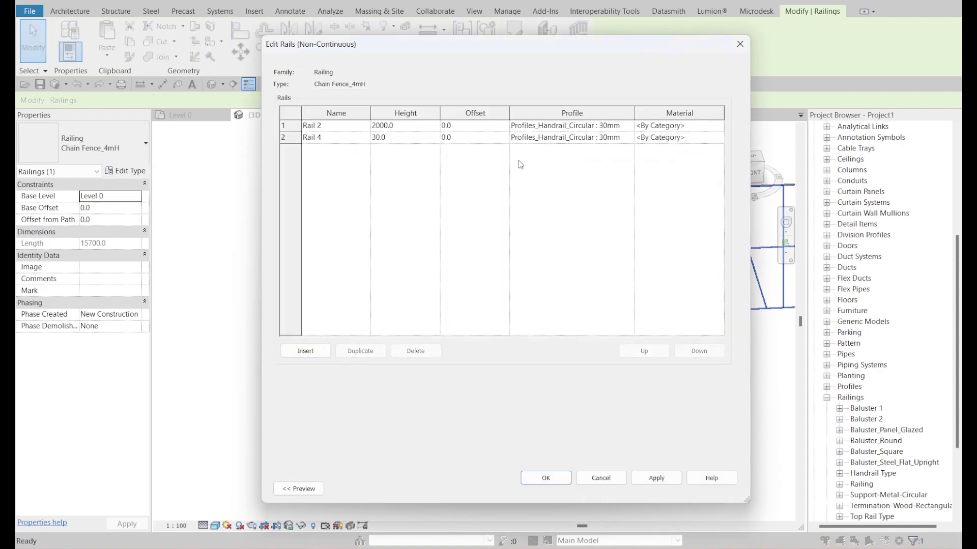
{"action": "left_click", "coordinate": [740, 44]}
{"action": "left_click", "coordinate": [566, 186]}
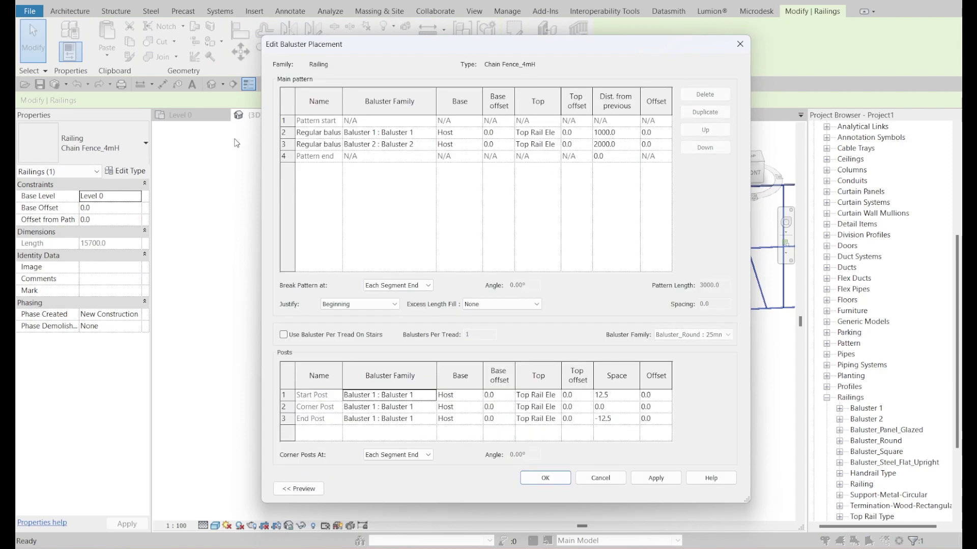
{"action": "left_click", "coordinate": [288, 132]}
{"action": "left_click", "coordinate": [705, 112]}
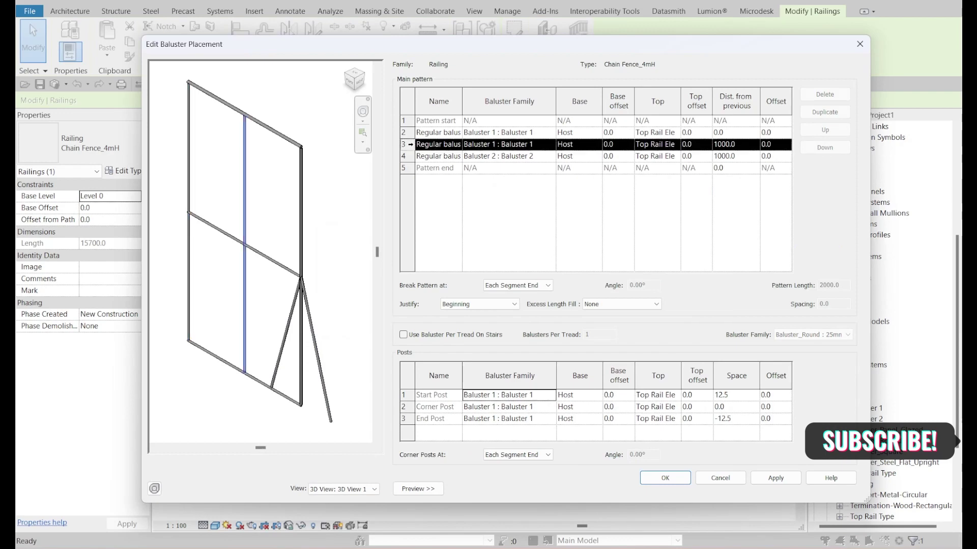
{"action": "left_click", "coordinate": [825, 112]}
{"action": "left_click", "coordinate": [824, 112]}
Step: Set the distances from previous to 0, 1000 and 1000 for the Baluster 1 rows and 1000 for Baluster 2, and apply them
{"action": "left_click", "coordinate": [746, 154]}
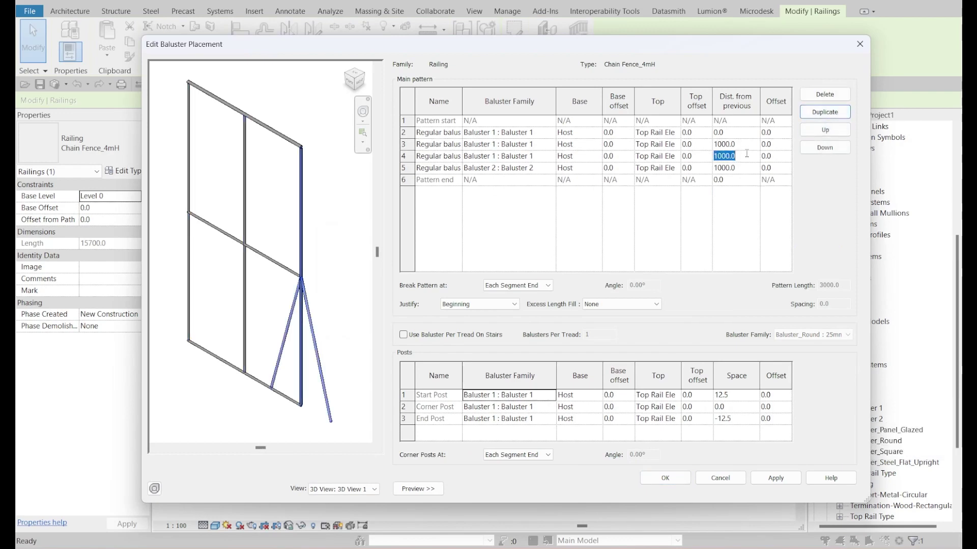
{"action": "left_click", "coordinate": [790, 480]}
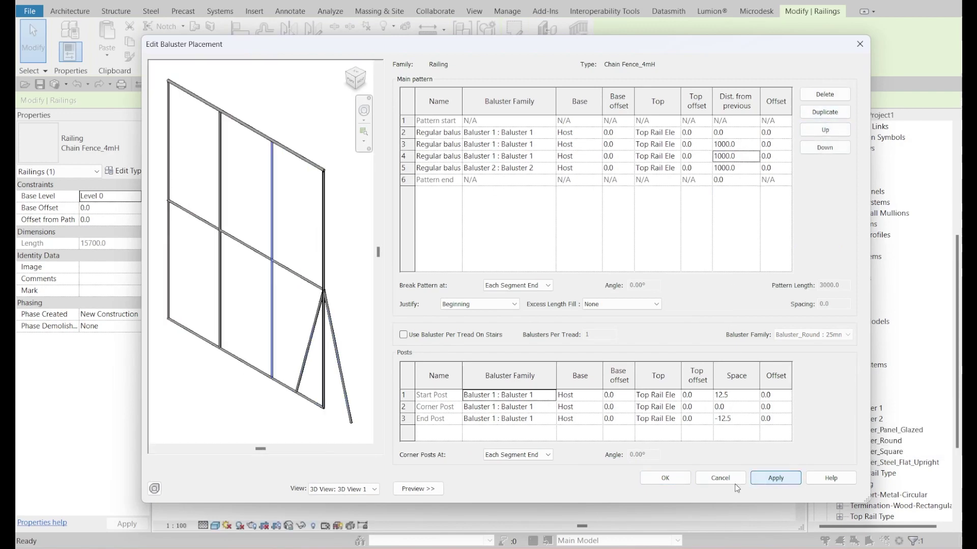
{"action": "left_click", "coordinate": [662, 480]}
{"action": "left_click", "coordinate": [726, 489]}
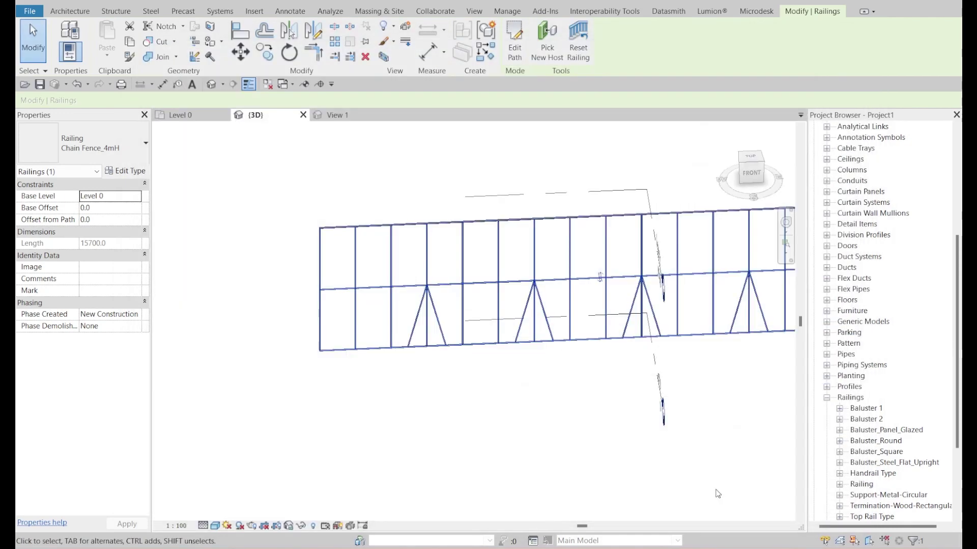
Step: Examine the fence's post spacing and braces in the 3D view and compare them with the annotated reference photo
{"action": "middle_click_drag", "start_coordinate": [662, 342], "coordinate": [561, 342]}
{"action": "scroll", "coordinate": [524, 333], "scroll_direction": "down", "scroll_amount": 4}
{"action": "middle_click_drag", "start_coordinate": [632, 363], "coordinate": [611, 335]}
{"action": "scroll", "coordinate": [386, 290], "scroll_direction": "up", "scroll_amount": 5}
{"action": "middle_click_drag", "start_coordinate": [387, 404], "coordinate": [446, 423], "text": "shift"}
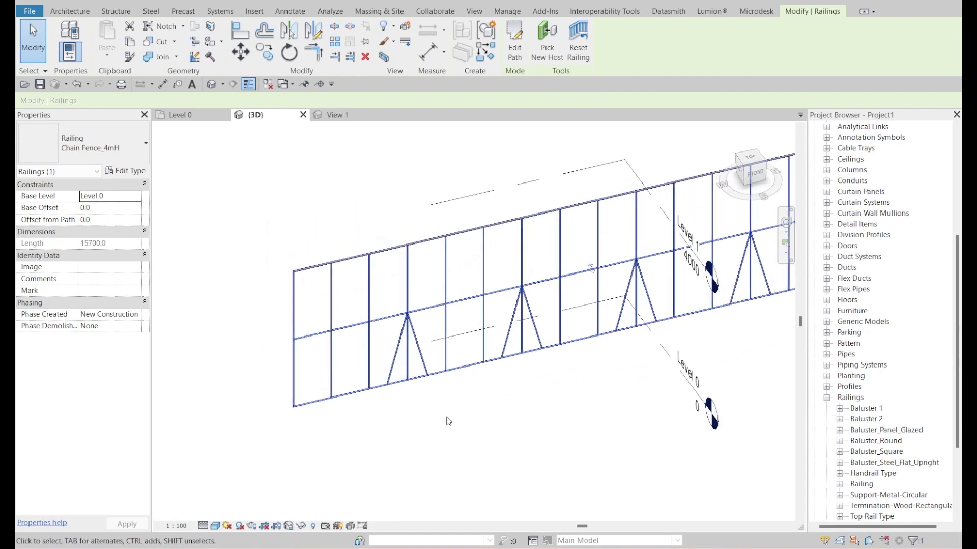
{"action": "left_click", "coordinate": [447, 423]}
{"action": "scroll", "coordinate": [283, 300], "scroll_direction": "up", "scroll_amount": 3}
{"action": "middle_click_drag", "start_coordinate": [371, 297], "coordinate": [340, 281]}
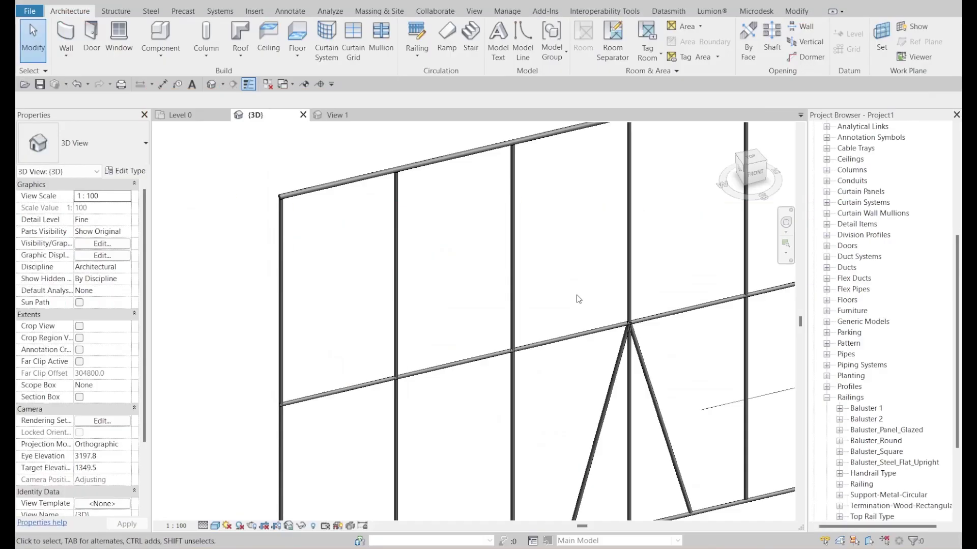
{"action": "scroll", "coordinate": [402, 258], "scroll_direction": "down", "scroll_amount": 3}
Step: Review the non-continuous rail structure of the Chain Fence_4mH type and close its properties without changes
{"action": "left_click", "coordinate": [377, 262]}
{"action": "left_click", "coordinate": [129, 172]}
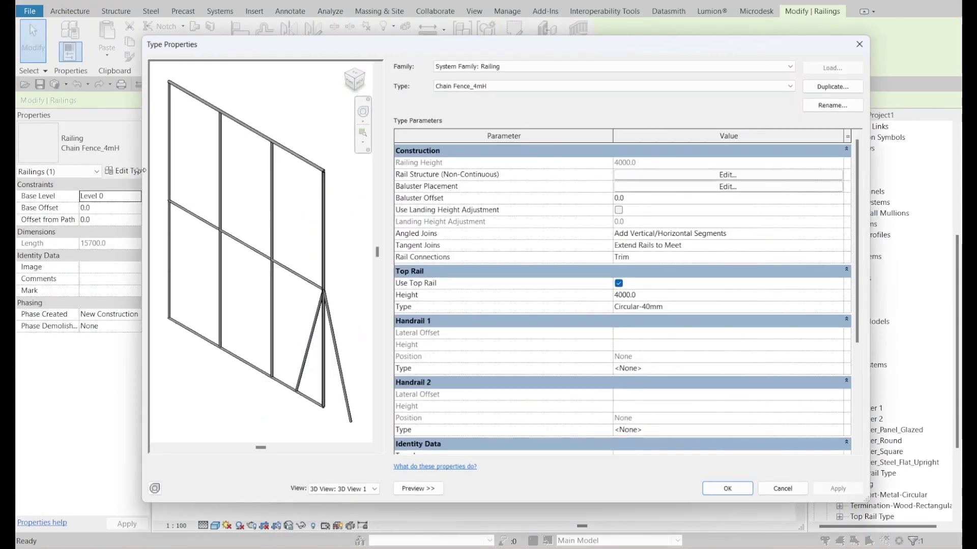
{"action": "left_click", "coordinate": [726, 175]}
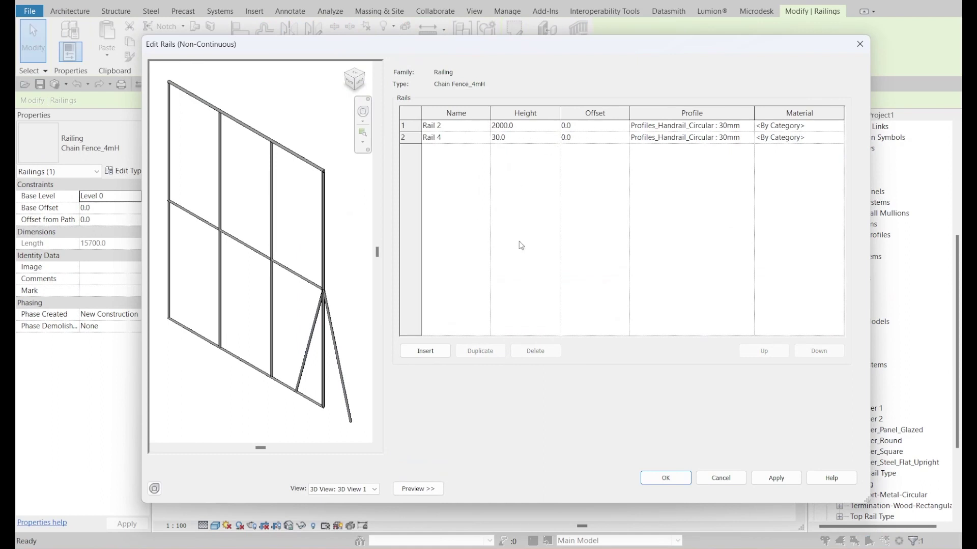
{"action": "key", "text": "Escape"}
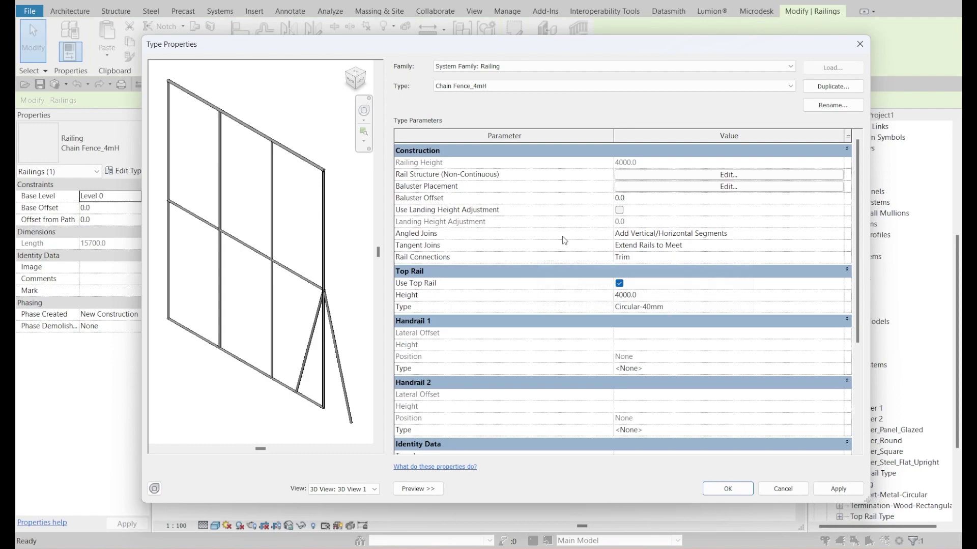
{"action": "key", "text": "Escape"}
{"action": "middle_click_drag", "start_coordinate": [696, 343], "coordinate": [581, 312]}
{"action": "scroll", "coordinate": [600, 314], "scroll_direction": "down", "scroll_amount": 2}
{"action": "key", "text": "Escape"}
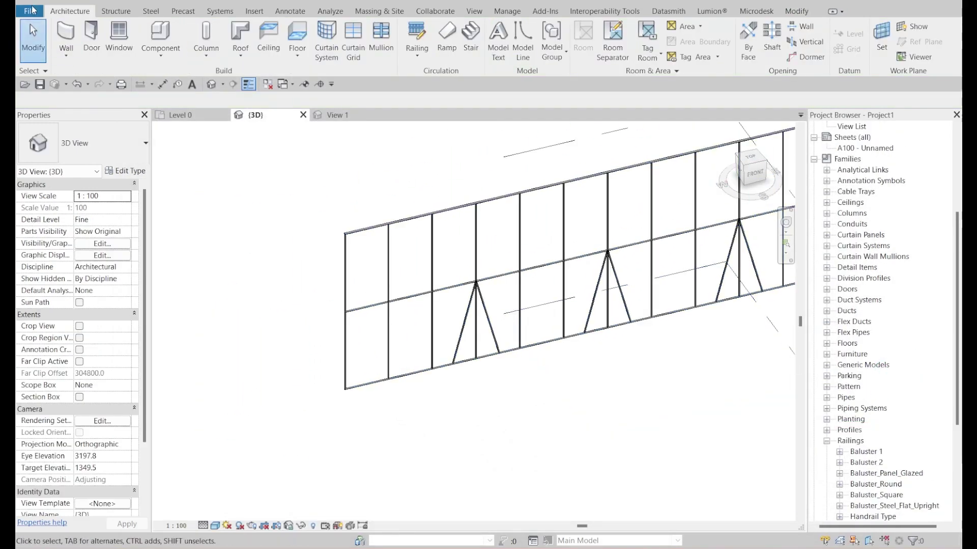
Step: Create a new family from the Metric Profile-Rail template
{"action": "left_click", "coordinate": [28, 11]}
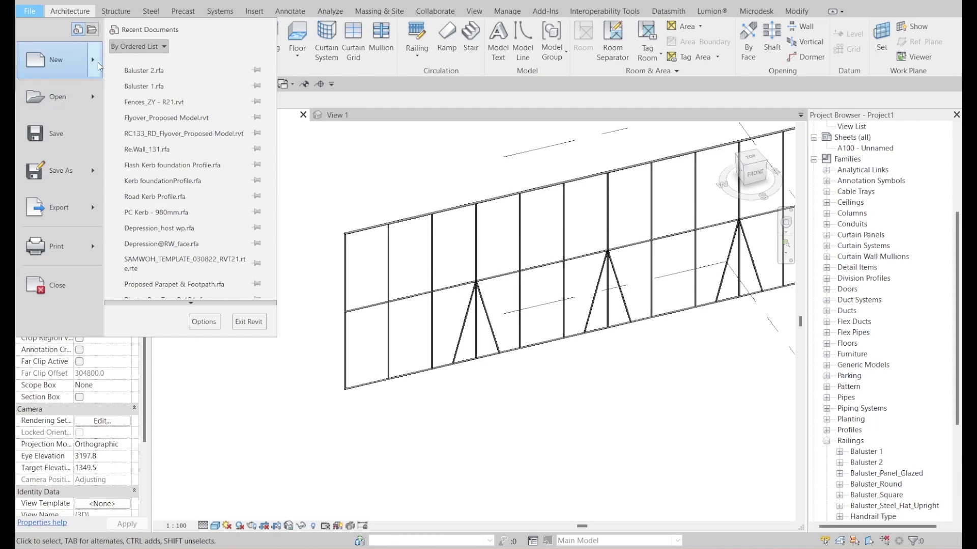
{"action": "mouse_move", "coordinate": [56, 59]}
{"action": "left_click", "coordinate": [174, 98]}
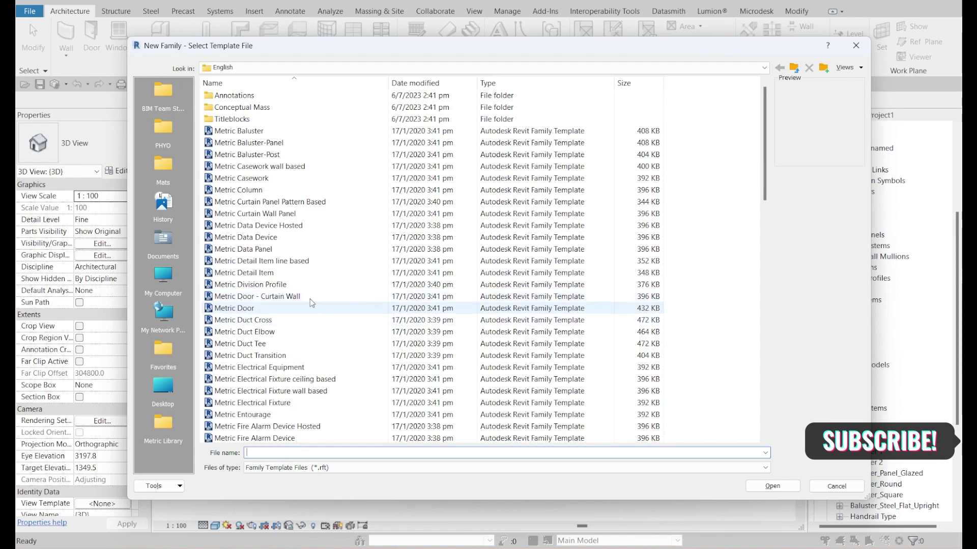
{"action": "scroll", "coordinate": [299, 391], "scroll_direction": "down", "scroll_amount": 13}
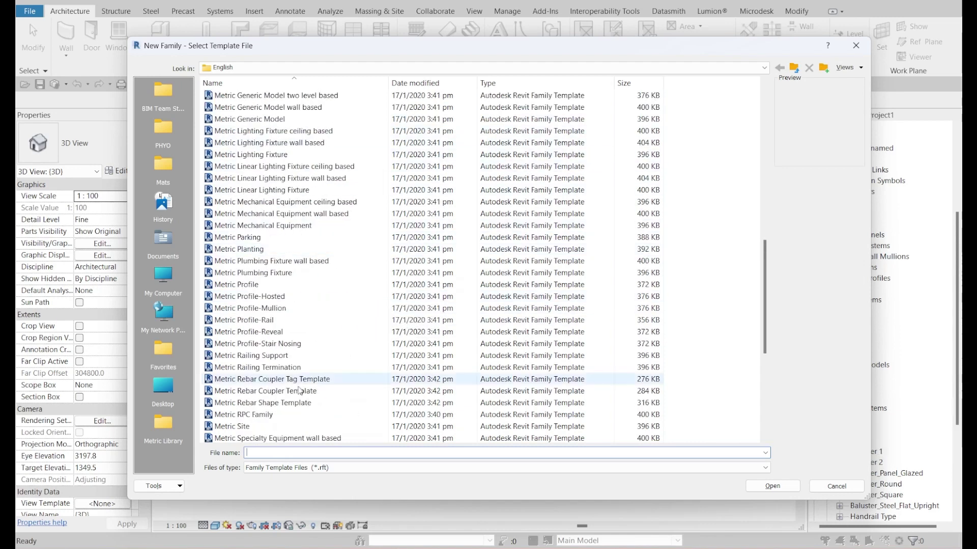
{"action": "left_click", "coordinate": [270, 320]}
{"action": "left_click", "coordinate": [778, 489]}
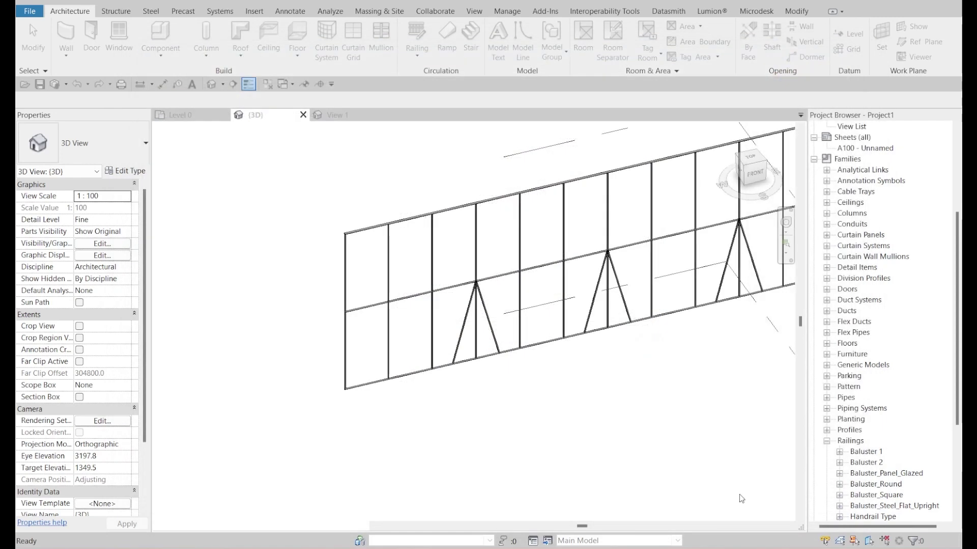
Step: Place a horizontal reference plane above the Rail Top plane at an offset of 4000
{"action": "middle_click_drag", "start_coordinate": [416, 317], "coordinate": [505, 310]}
{"action": "scroll", "coordinate": [460, 240], "scroll_direction": "down", "scroll_amount": 1}
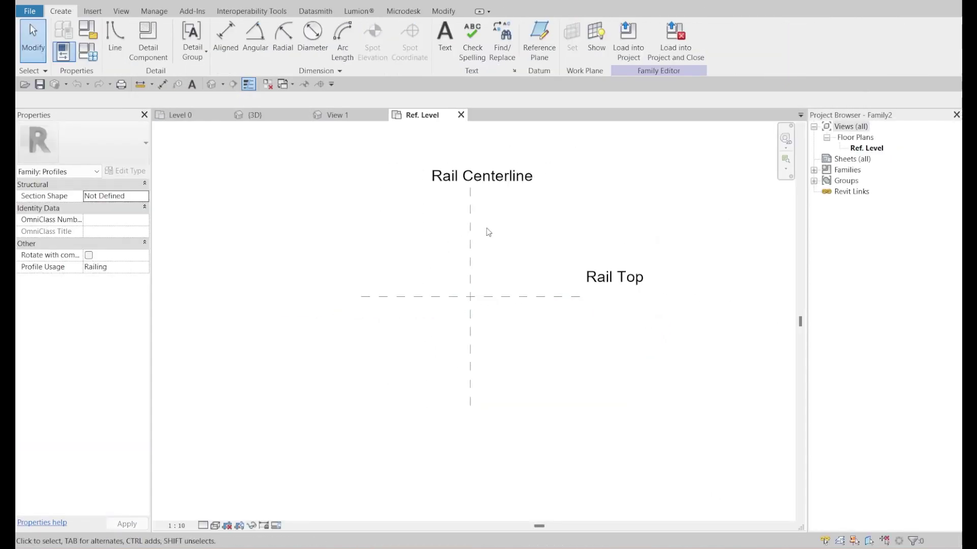
{"action": "middle_click_drag", "start_coordinate": [492, 238], "coordinate": [482, 300]}
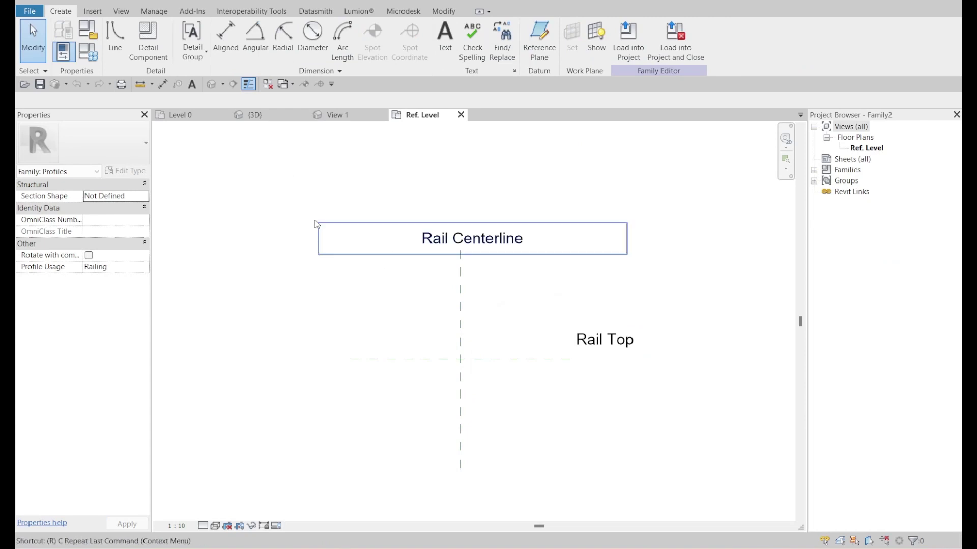
{"action": "key", "text": "r"}
{"action": "key", "text": "p"}
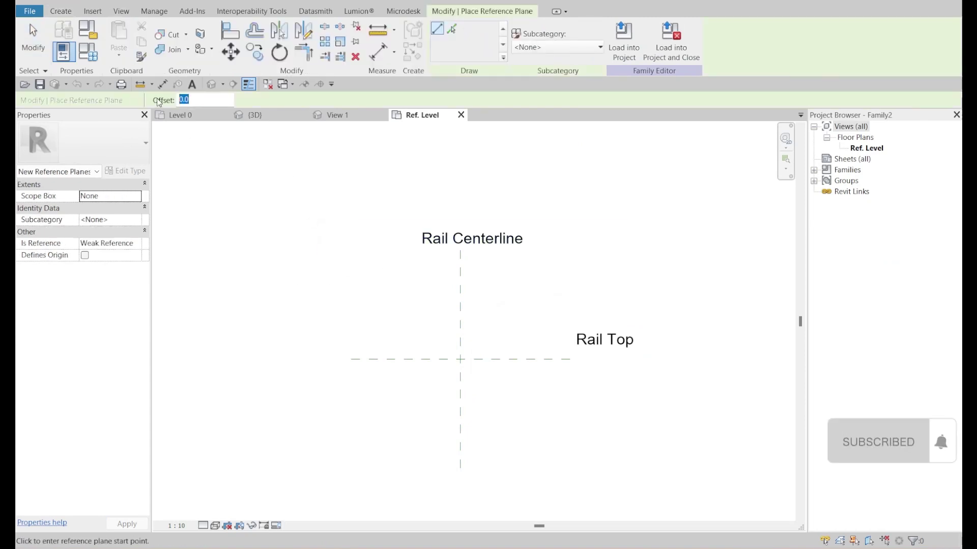
{"action": "type", "text": "4000"}
{"action": "key", "text": "Return"}
{"action": "left_click", "coordinate": [351, 359]}
{"action": "left_click", "coordinate": [570, 359]}
{"action": "scroll", "coordinate": [514, 406], "scroll_direction": "down", "scroll_amount": 3}
{"action": "scroll", "coordinate": [513, 387], "scroll_direction": "down", "scroll_amount": 2}
{"action": "key", "text": "Escape"}
{"action": "key", "text": "Escape"}
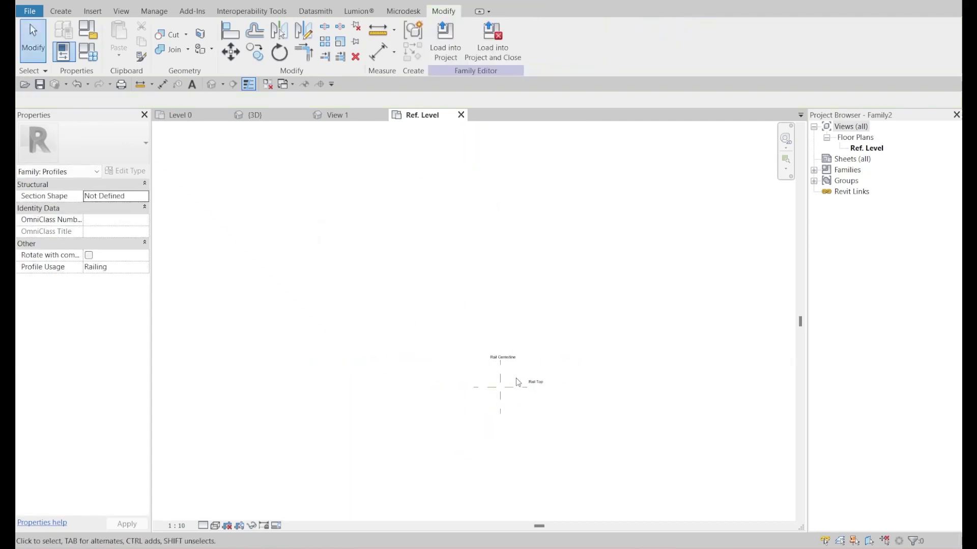
Step: Add an aligned dimension between the upper reference plane and the Rail Top plane, placed beside the rail centerline
{"action": "key", "text": "i"}
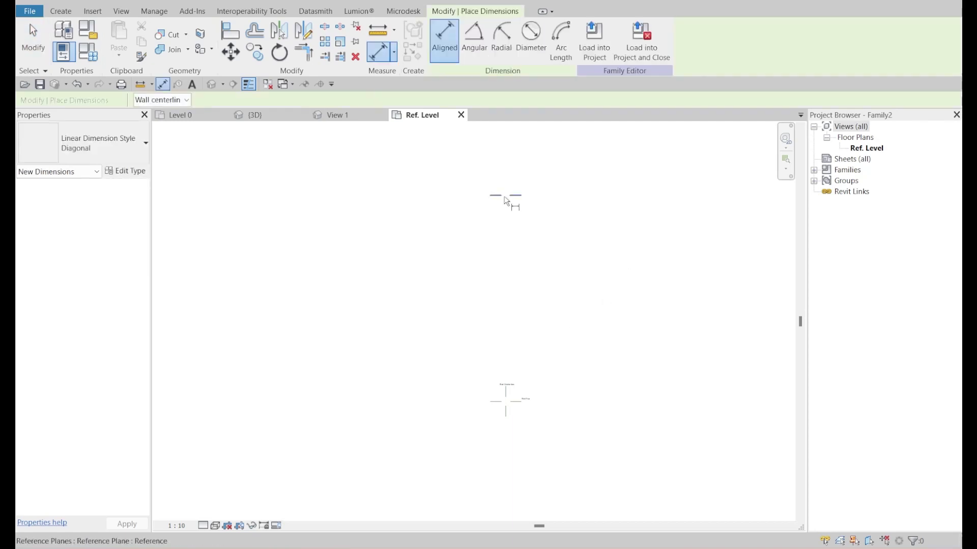
{"action": "left_click", "coordinate": [506, 195]}
{"action": "scroll", "coordinate": [533, 418], "scroll_direction": "up", "scroll_amount": 2}
{"action": "left_click", "coordinate": [490, 383]}
{"action": "scroll", "coordinate": [375, 323], "scroll_direction": "down", "scroll_amount": 2}
{"action": "left_click", "coordinate": [364, 291]}
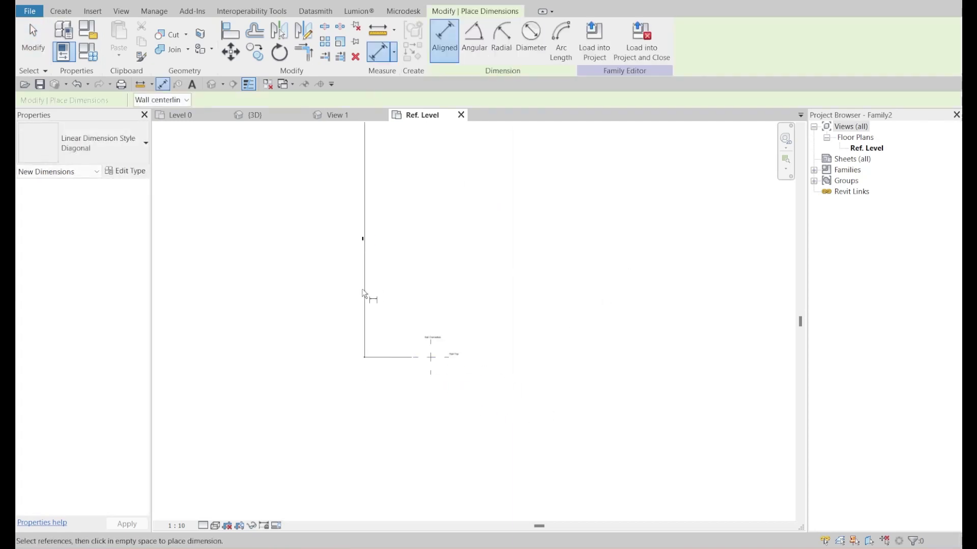
{"action": "key", "text": "Escape"}
{"action": "key", "text": "Escape"}
Step: Label the vertical dimension with a new family type parameter named Height
{"action": "left_click", "coordinate": [364, 267]}
{"action": "left_click", "coordinate": [561, 40]}
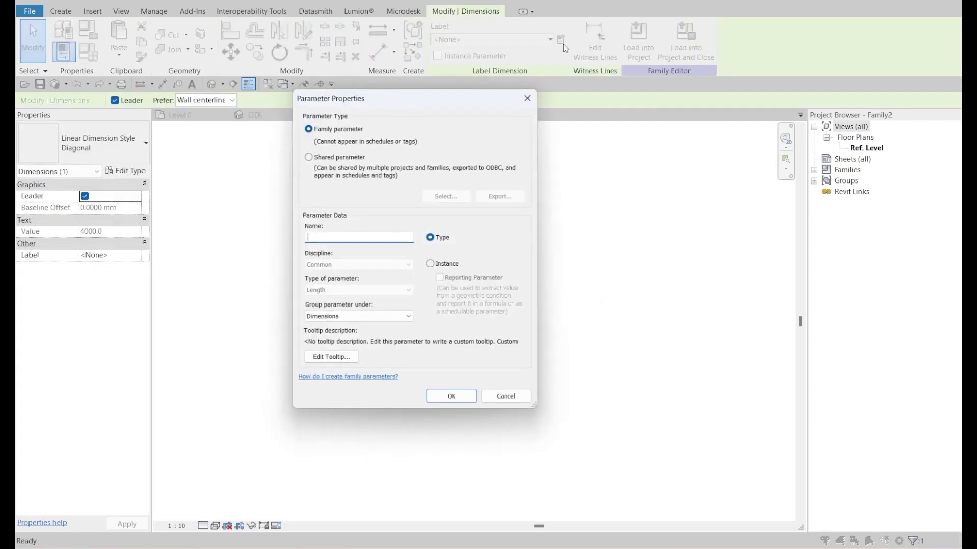
{"action": "type", "text": "Height"}
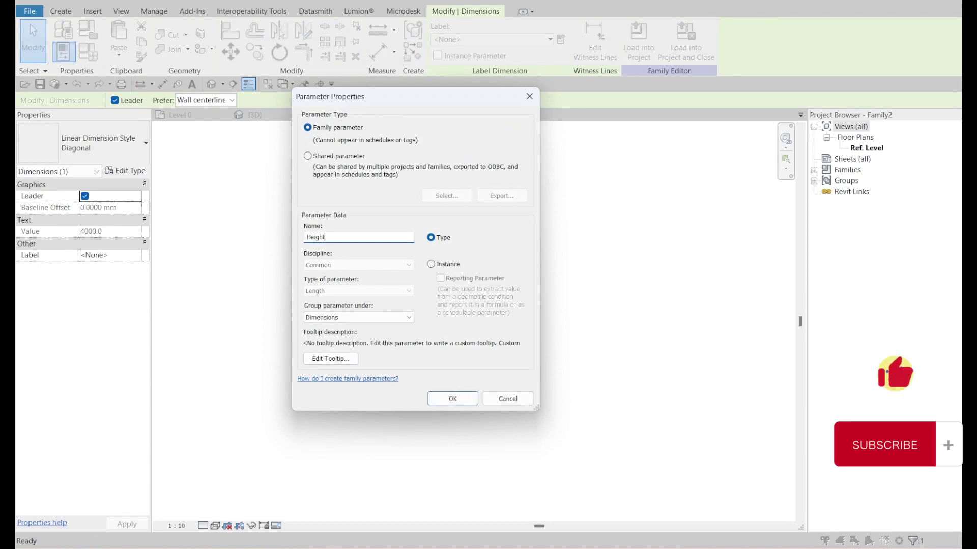
{"action": "key", "text": "Return"}
{"action": "left_click", "coordinate": [612, 180]}
Step: Draw a vertical reference plane offset 5 from the Rail Centerline, extending from the Rail Top plane to near the upper plane
{"action": "middle_click_drag", "start_coordinate": [530, 236], "coordinate": [512, 270]}
{"action": "key", "text": "r"}
{"action": "key", "text": "p"}
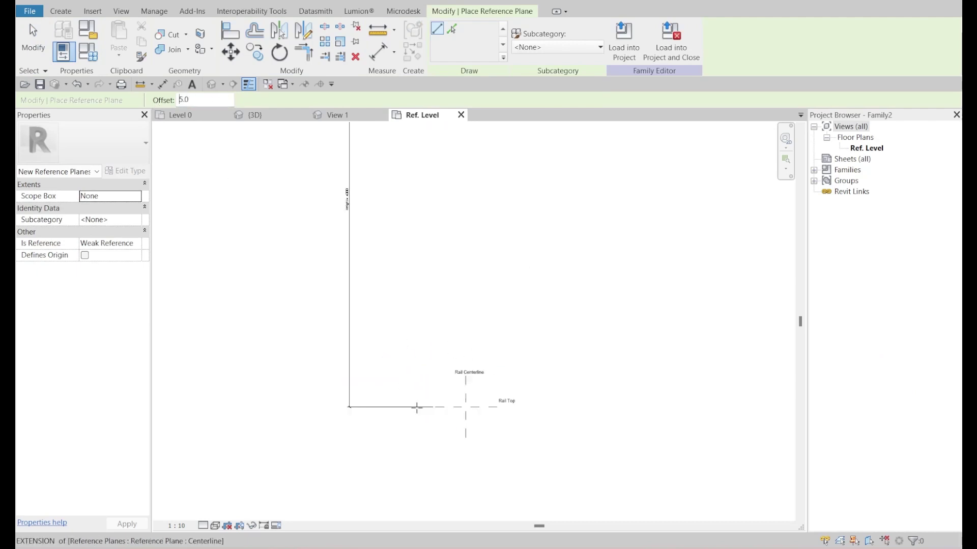
{"action": "scroll", "coordinate": [381, 391], "scroll_direction": "up", "scroll_amount": 3}
{"action": "left_click", "coordinate": [491, 405]}
{"action": "scroll", "coordinate": [490, 285], "scroll_direction": "down", "scroll_amount": 1}
{"action": "scroll", "coordinate": [490, 284], "scroll_direction": "up", "scroll_amount": 5}
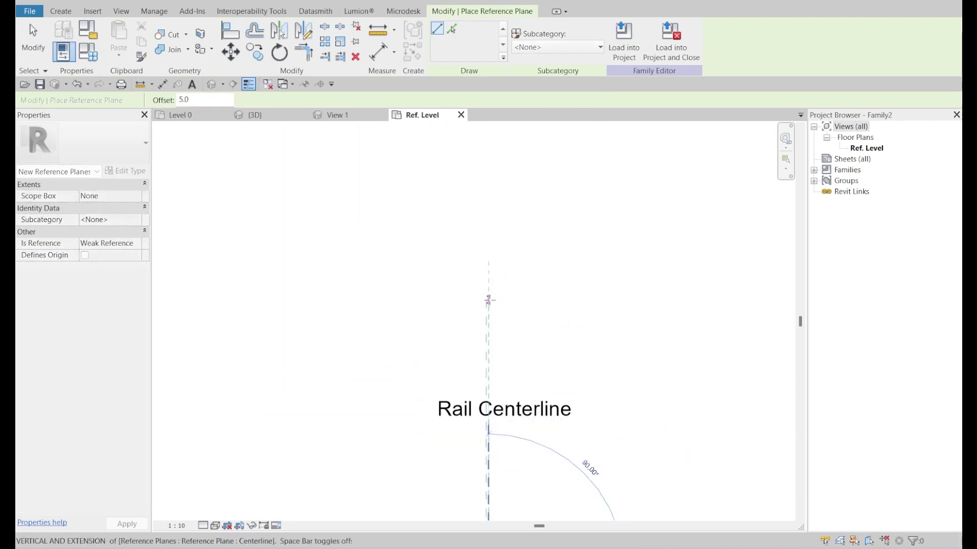
{"action": "scroll", "coordinate": [502, 229], "scroll_direction": "down", "scroll_amount": 6}
{"action": "scroll", "coordinate": [458, 229], "scroll_direction": "up", "scroll_amount": 3}
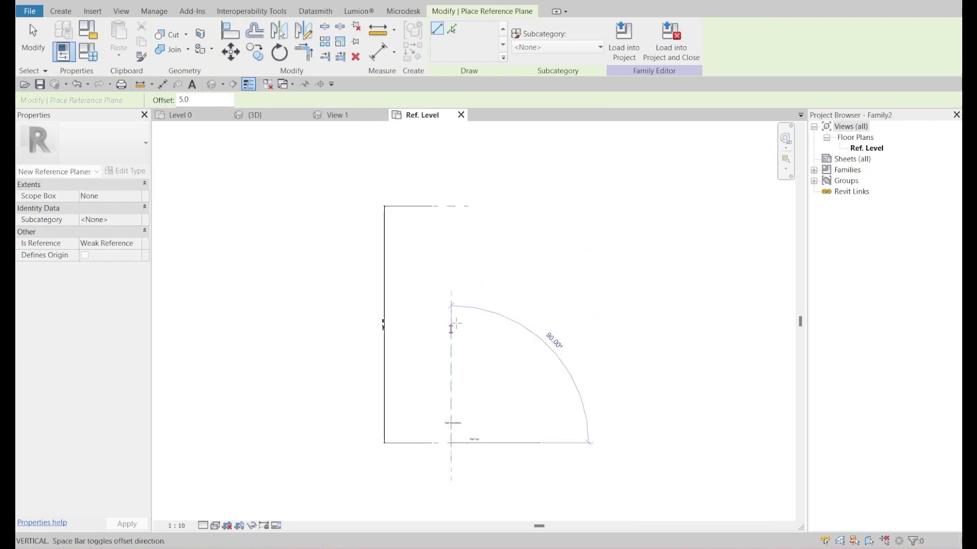
{"action": "left_click", "coordinate": [453, 218]}
{"action": "scroll", "coordinate": [458, 421], "scroll_direction": "up", "scroll_amount": 2}
{"action": "scroll", "coordinate": [428, 251], "scroll_direction": "down", "scroll_amount": 2}
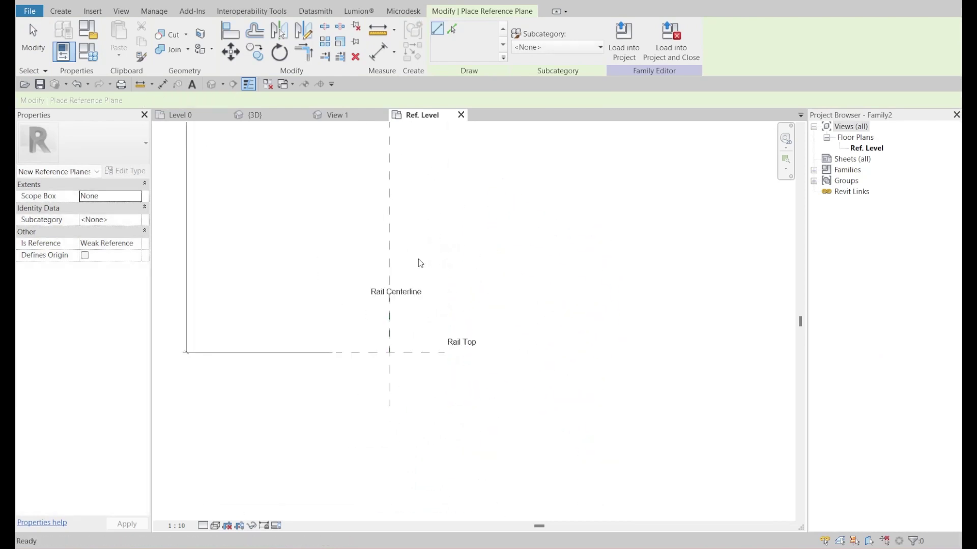
Step: Mirror the offset vertical reference plane about the Rail Centerline plane
{"action": "key", "text": "Escape"}
{"action": "scroll", "coordinate": [407, 260], "scroll_direction": "up", "scroll_amount": 5}
{"action": "left_click", "coordinate": [411, 255]}
{"action": "left_click_drag", "start_coordinate": [411, 250], "coordinate": [409, 389]}
{"action": "key", "text": "Escape"}
{"action": "scroll", "coordinate": [410, 235], "scroll_direction": "up", "scroll_amount": 4}
{"action": "left_click", "coordinate": [413, 336]}
{"action": "key", "text": "m"}
{"action": "key", "text": "m"}
{"action": "key", "text": "Escape"}
{"action": "scroll", "coordinate": [421, 311], "scroll_direction": "up", "scroll_amount": 1}
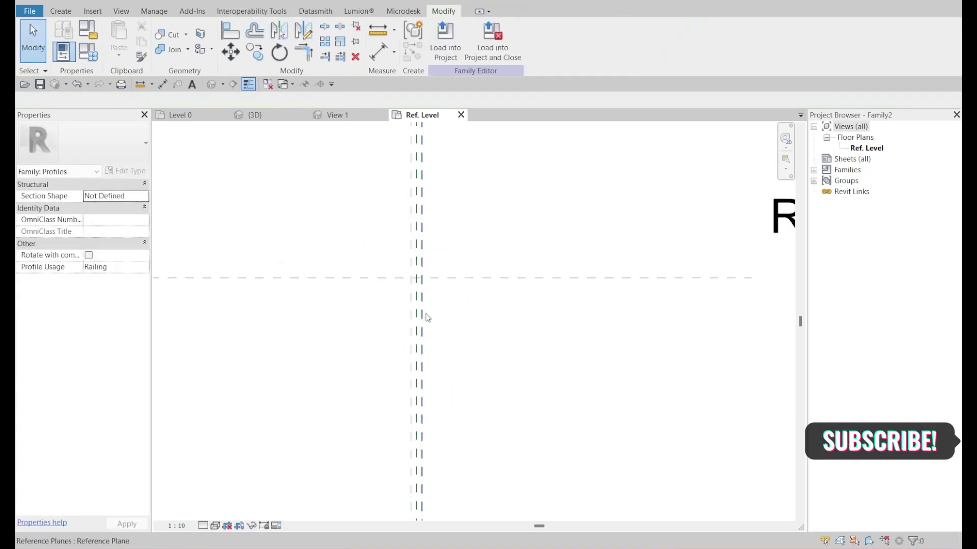
Step: Add an aligned dimension across the two offset vertical planes and the Rail Centerline, and make its segments equal (EQ)
{"action": "scroll", "coordinate": [422, 316], "scroll_direction": "down", "scroll_amount": 3}
{"action": "key", "text": "d"}
{"action": "key", "text": "i"}
{"action": "scroll", "coordinate": [417, 267], "scroll_direction": "up", "scroll_amount": 3}
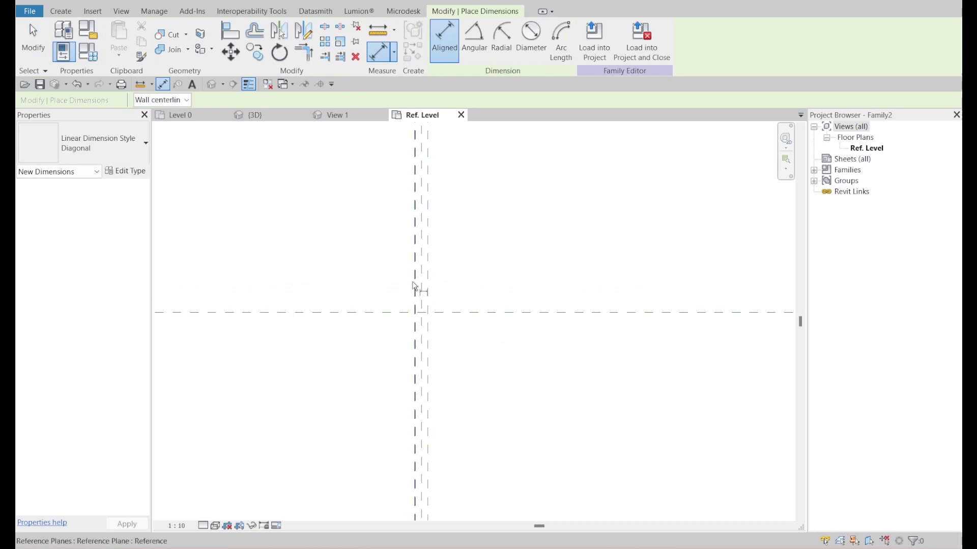
{"action": "left_click", "coordinate": [416, 282]}
{"action": "scroll", "coordinate": [460, 300], "scroll_direction": "down", "scroll_amount": 2}
{"action": "left_click", "coordinate": [490, 379]}
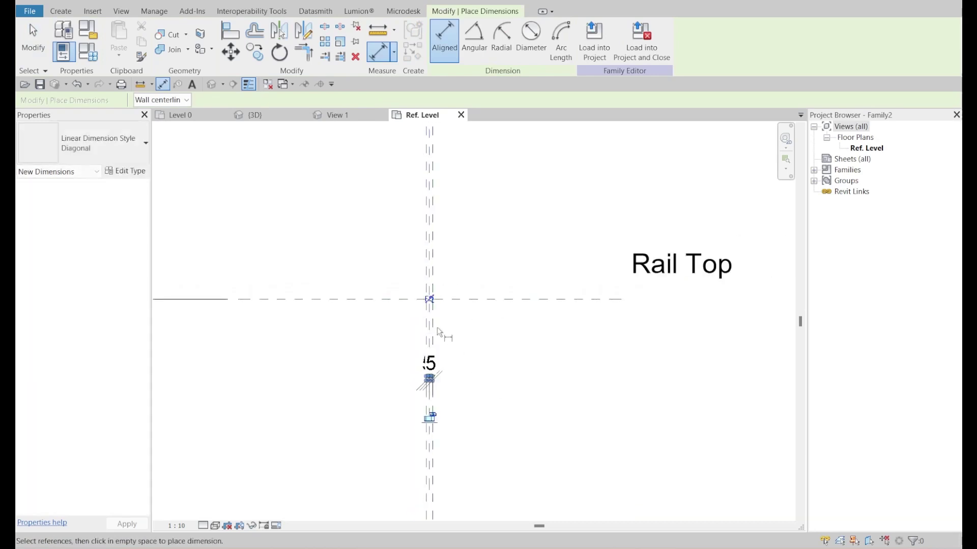
{"action": "left_click", "coordinate": [430, 299]}
Step: Add an overall aligned dimension between the two outer vertical reference planes, placed below the EQ dimension
{"action": "scroll", "coordinate": [428, 306], "scroll_direction": "up", "scroll_amount": 2}
{"action": "left_click", "coordinate": [425, 323]}
{"action": "left_click", "coordinate": [437, 324]}
{"action": "scroll", "coordinate": [484, 254], "scroll_direction": "down", "scroll_amount": 2}
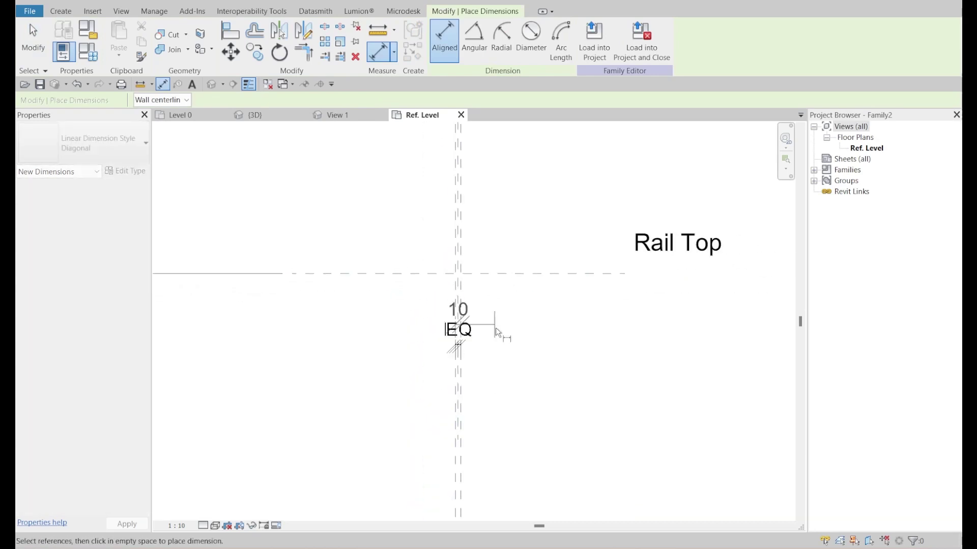
{"action": "left_click", "coordinate": [503, 418]}
{"action": "scroll", "coordinate": [516, 336], "scroll_direction": "down", "scroll_amount": 2}
{"action": "key", "text": "Escape"}
{"action": "key", "text": "Escape"}
Step: Label the overall dimension between the outer vertical planes with a new family parameter named thk
{"action": "left_click", "coordinate": [488, 382]}
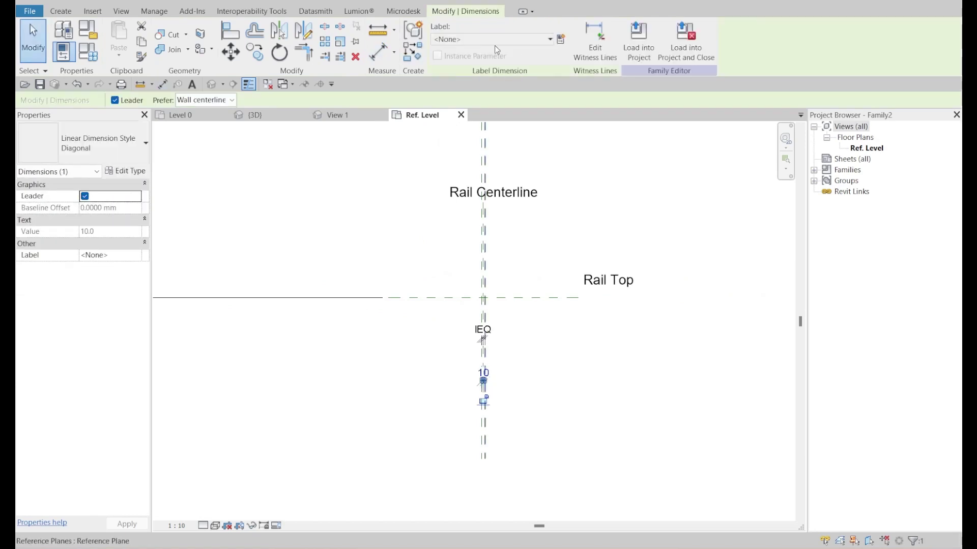
{"action": "left_click", "coordinate": [562, 40]}
{"action": "type", "text": "thk"}
{"action": "key", "text": "Return"}
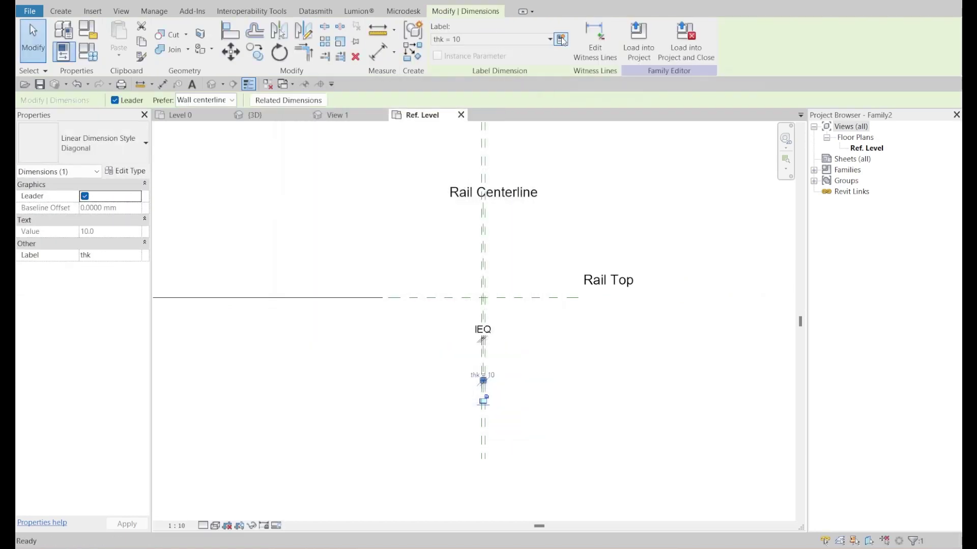
{"action": "key", "text": "Escape"}
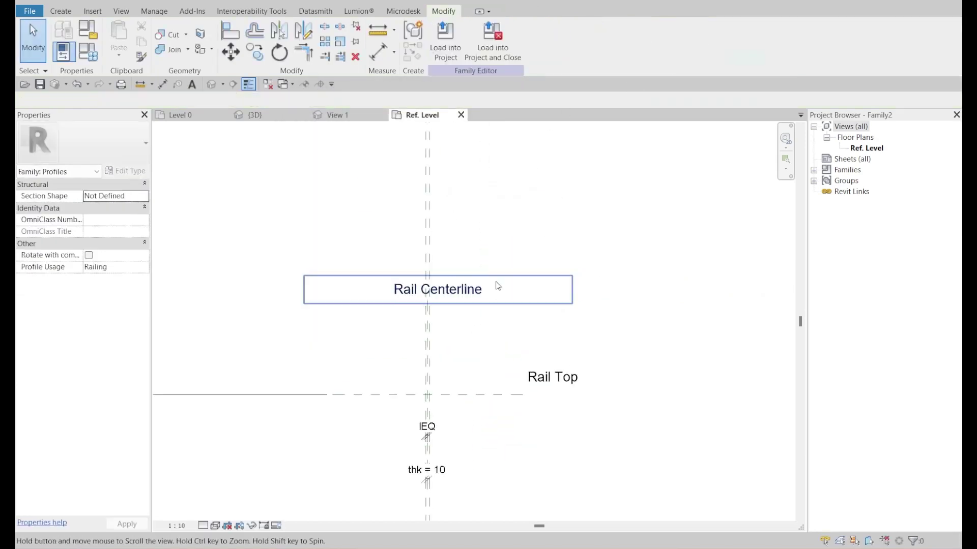
Step: Draw a rectangular profile between the two outer vertical planes, from the Rail Top plane up to the upper reference plane
{"action": "left_click", "coordinate": [60, 11]}
{"action": "left_click", "coordinate": [115, 41]}
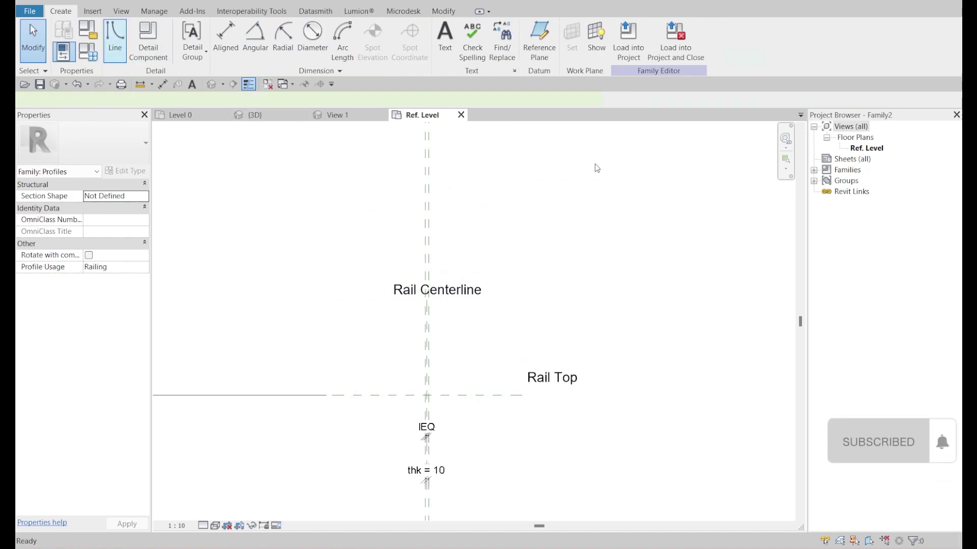
{"action": "scroll", "coordinate": [427, 377], "scroll_direction": "up", "scroll_amount": 4}
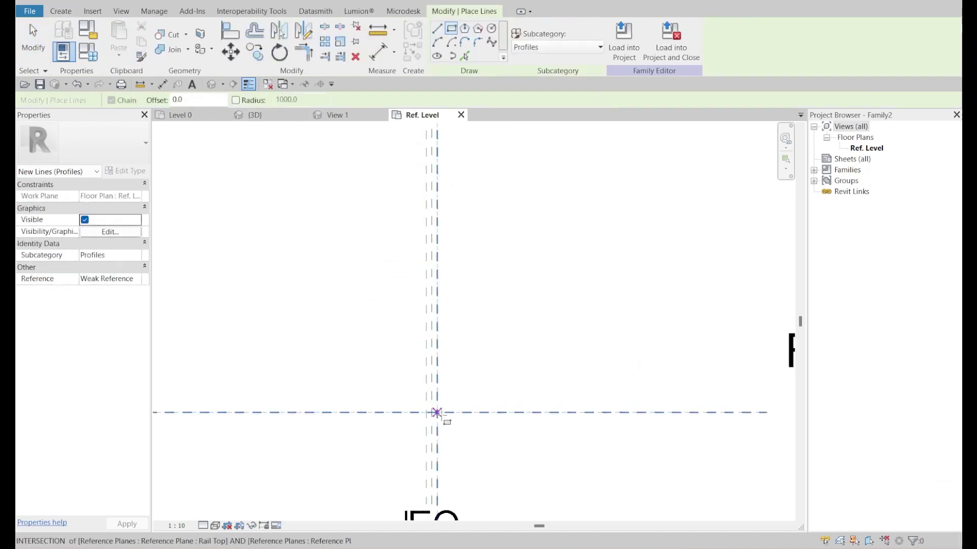
{"action": "scroll", "coordinate": [422, 377], "scroll_direction": "down", "scroll_amount": 5}
{"action": "scroll", "coordinate": [422, 377], "scroll_direction": "up", "scroll_amount": 6}
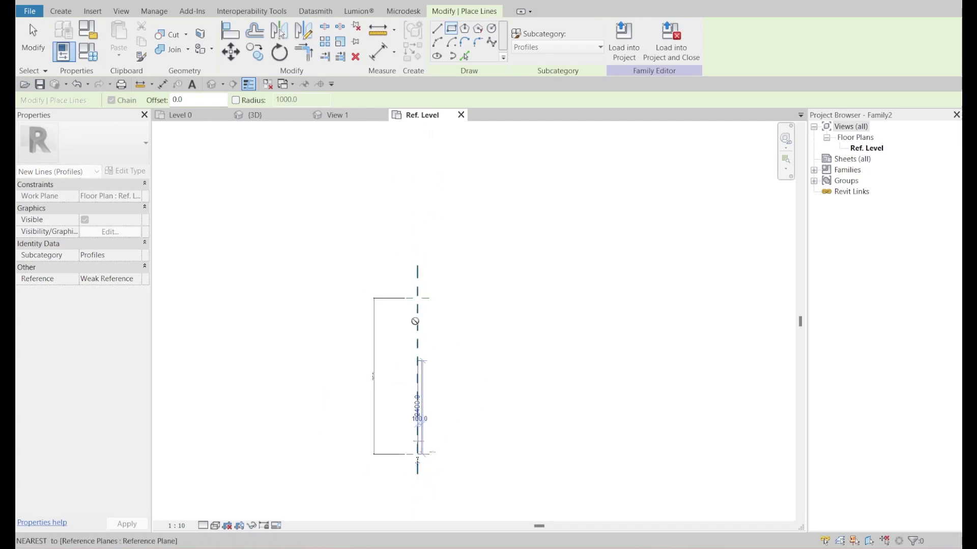
{"action": "scroll", "coordinate": [427, 277], "scroll_direction": "up", "scroll_amount": 3}
{"action": "left_click", "coordinate": [452, 268]}
Step: Lock the rectangle's edges to the surrounding reference planes
{"action": "scroll", "coordinate": [432, 233], "scroll_direction": "down", "scroll_amount": 5}
{"action": "scroll", "coordinate": [428, 254], "scroll_direction": "up", "scroll_amount": 5}
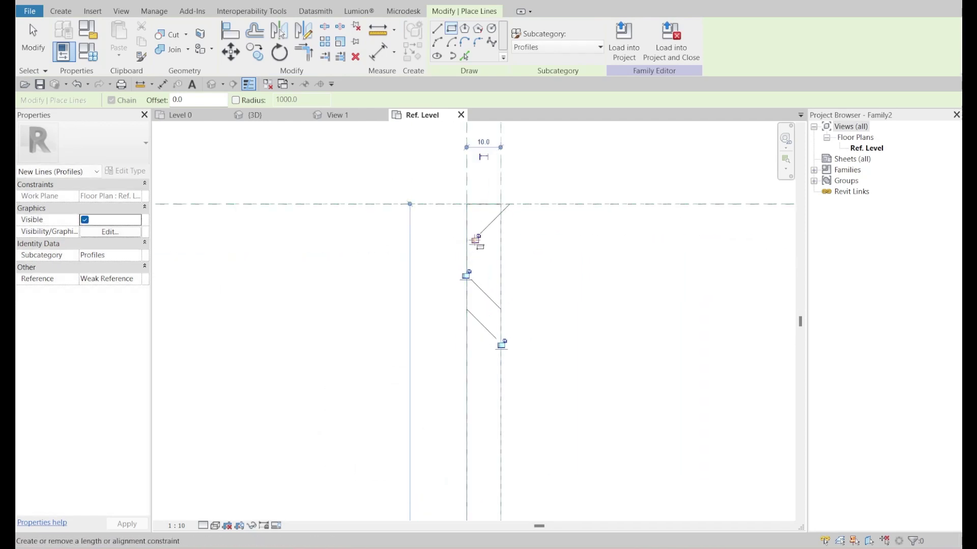
{"action": "left_click", "coordinate": [486, 336]}
{"action": "scroll", "coordinate": [426, 281], "scroll_direction": "down", "scroll_amount": 6}
{"action": "middle_click_drag", "start_coordinate": [476, 429], "coordinate": [416, 240]}
{"action": "scroll", "coordinate": [416, 239], "scroll_direction": "down", "scroll_amount": 2}
{"action": "scroll", "coordinate": [432, 318], "scroll_direction": "up", "scroll_amount": 5}
{"action": "scroll", "coordinate": [423, 315], "scroll_direction": "up", "scroll_amount": 4}
{"action": "left_click", "coordinate": [443, 300]}
{"action": "scroll", "coordinate": [451, 281], "scroll_direction": "down", "scroll_amount": 2}
{"action": "key", "text": "Escape"}
{"action": "key", "text": "Escape"}
Step: Save the family as 4m Fence Profile in the Chain Fence Creation folder
{"action": "middle_click_drag", "start_coordinate": [480, 292], "coordinate": [475, 438]}
{"action": "scroll", "coordinate": [475, 438], "scroll_direction": "down", "scroll_amount": 2}
{"action": "scroll", "coordinate": [509, 334], "scroll_direction": "down", "scroll_amount": 5}
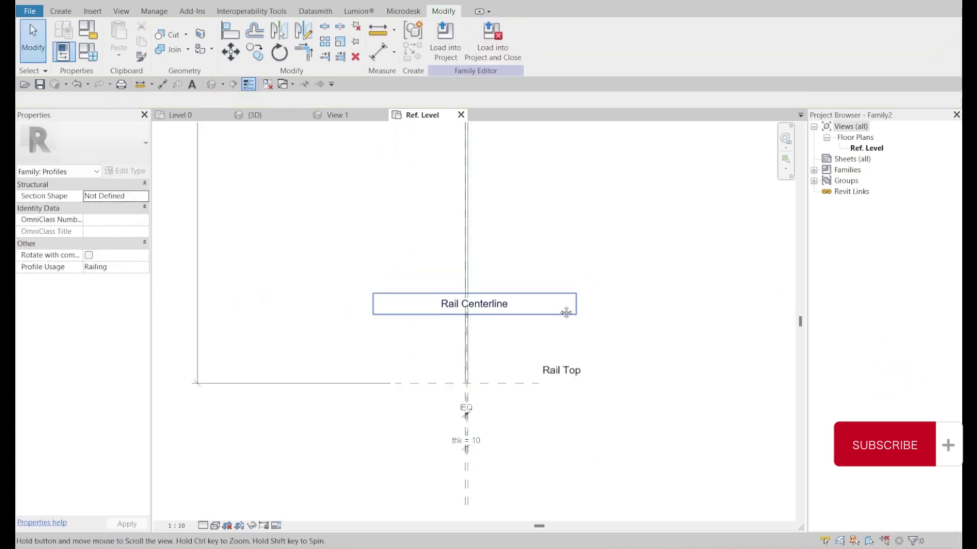
{"action": "scroll", "coordinate": [567, 272], "scroll_direction": "down", "scroll_amount": 2}
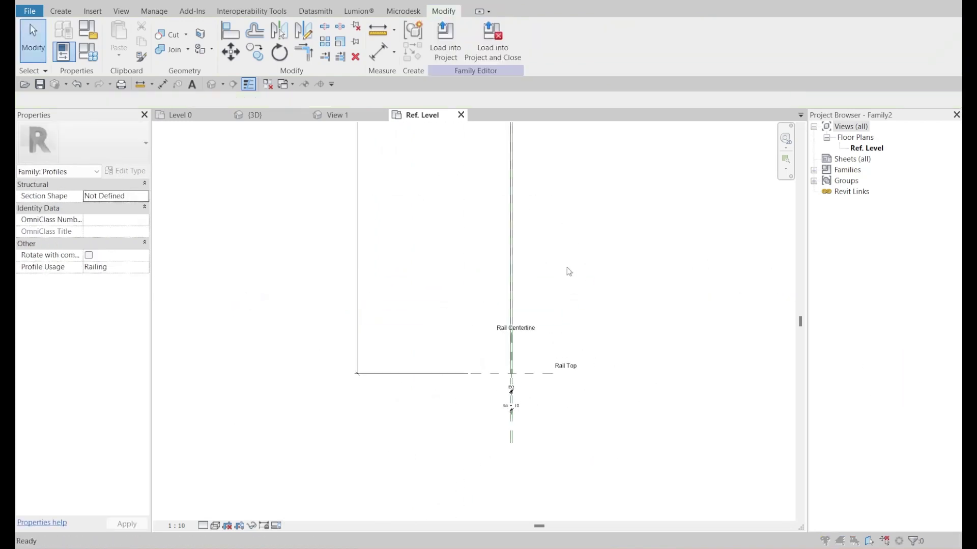
{"action": "key", "text": "ctrl+s"}
{"action": "type", "text": "Fence"}
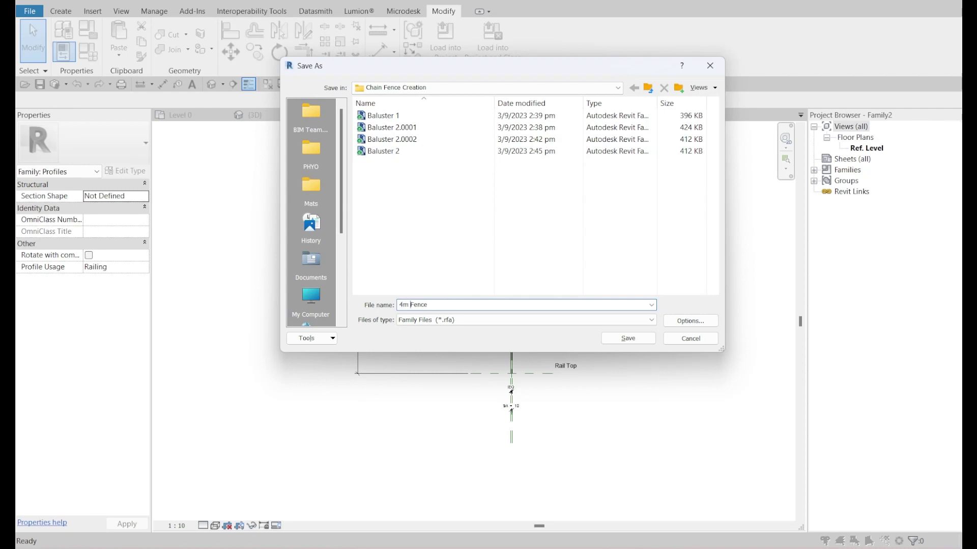
{"action": "type", "text": "4m Fence"}
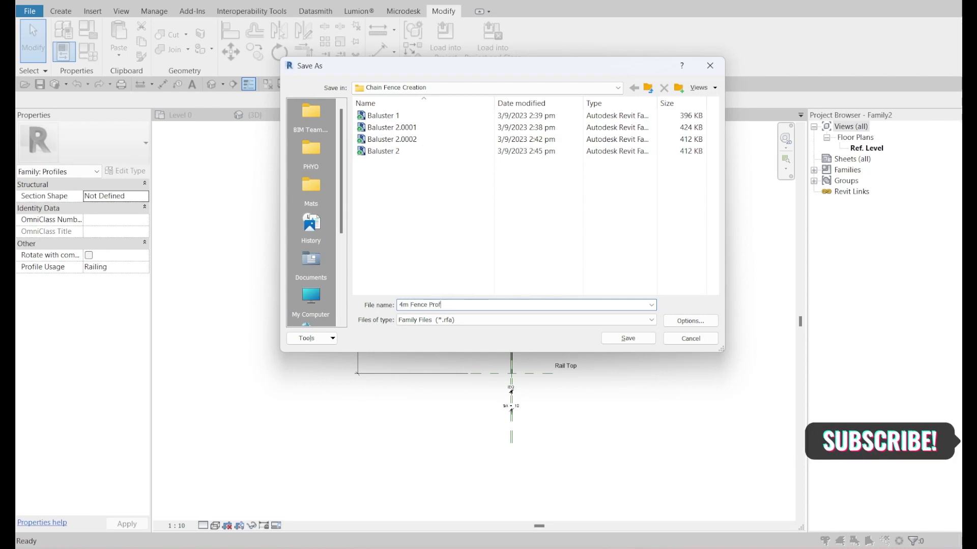
{"action": "key", "text": "Return"}
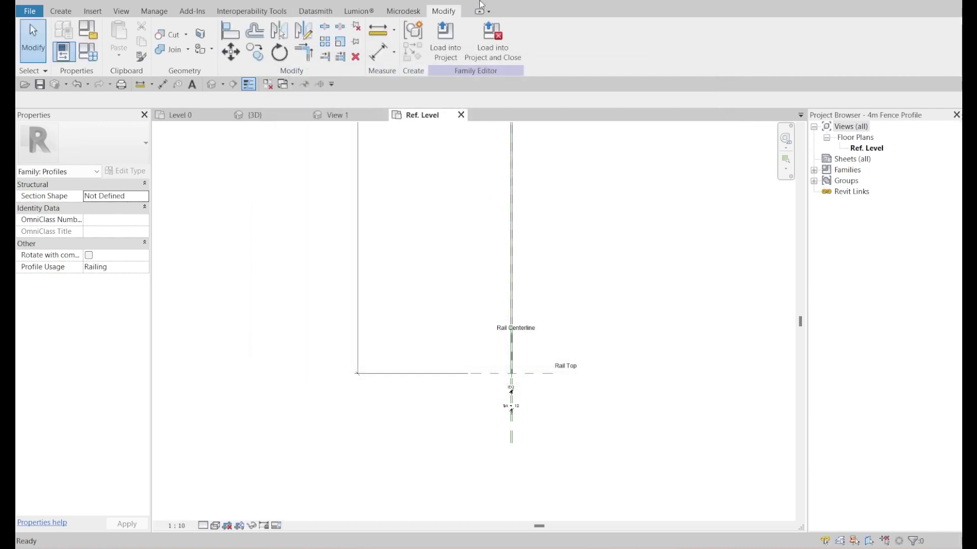
Step: Load the profile family into Project1 while closing it, and close the View 1 view
{"action": "left_click", "coordinate": [496, 56]}
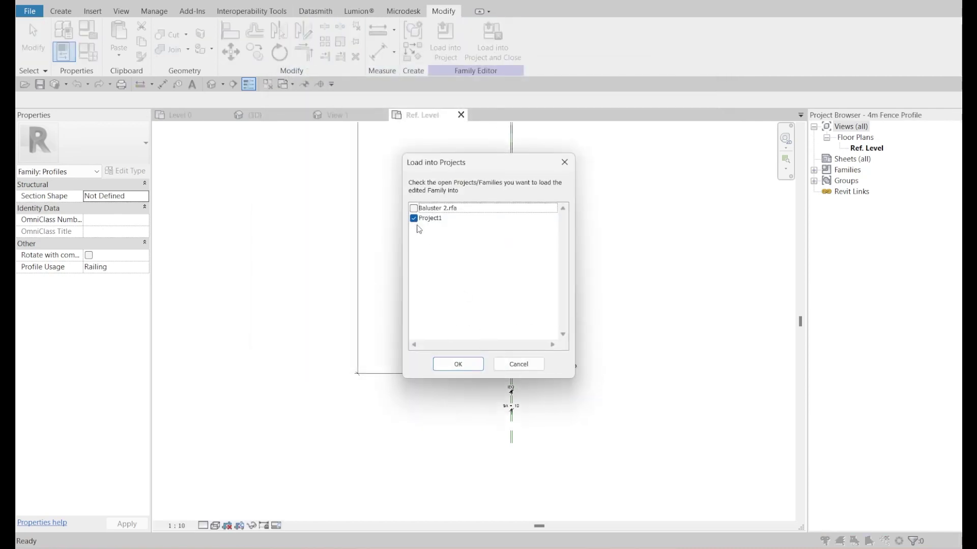
{"action": "left_click", "coordinate": [458, 364]}
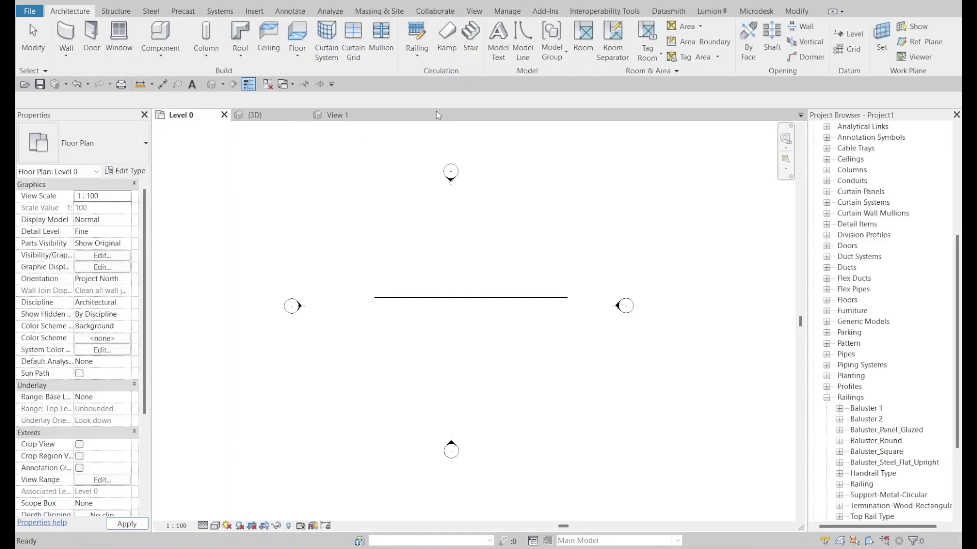
{"action": "left_click", "coordinate": [382, 115]}
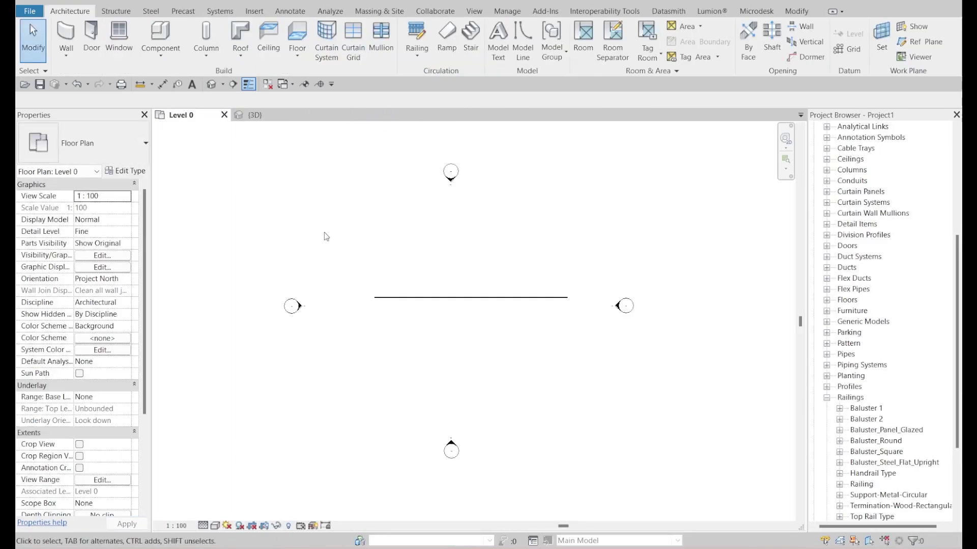
Step: Open the type properties of the Chain Fence_4mH railing from the 3D view
{"action": "left_click", "coordinate": [254, 115]}
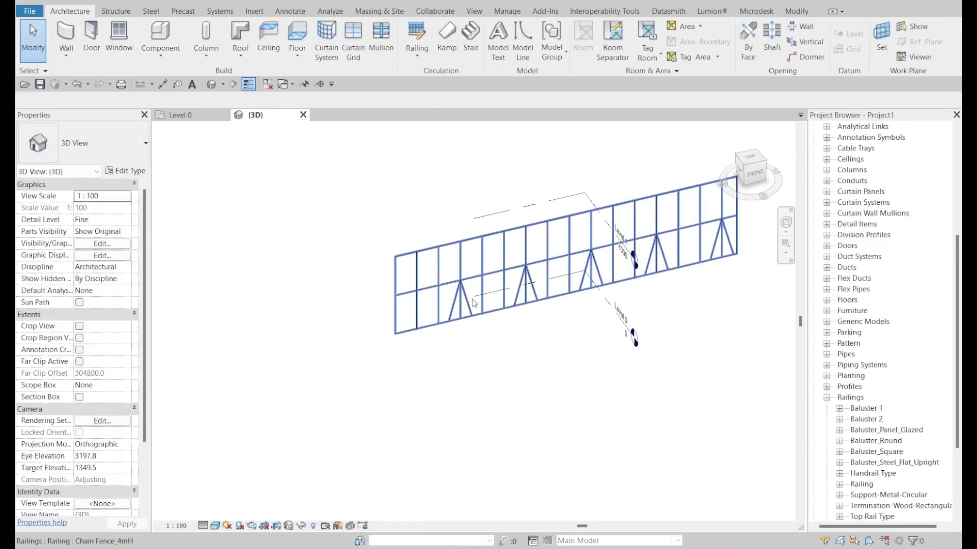
{"action": "left_click", "coordinate": [398, 295]}
{"action": "left_click", "coordinate": [124, 173]}
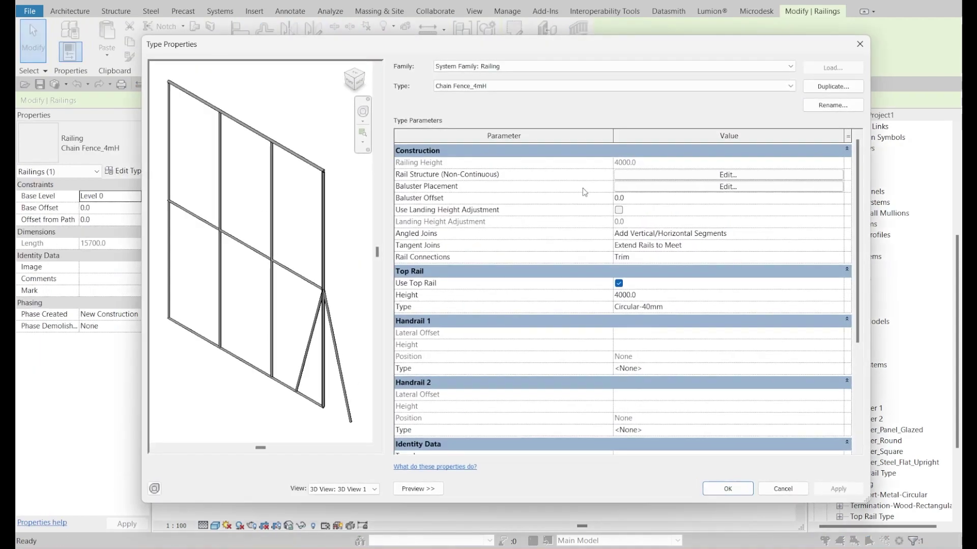
{"action": "left_click", "coordinate": [693, 183]}
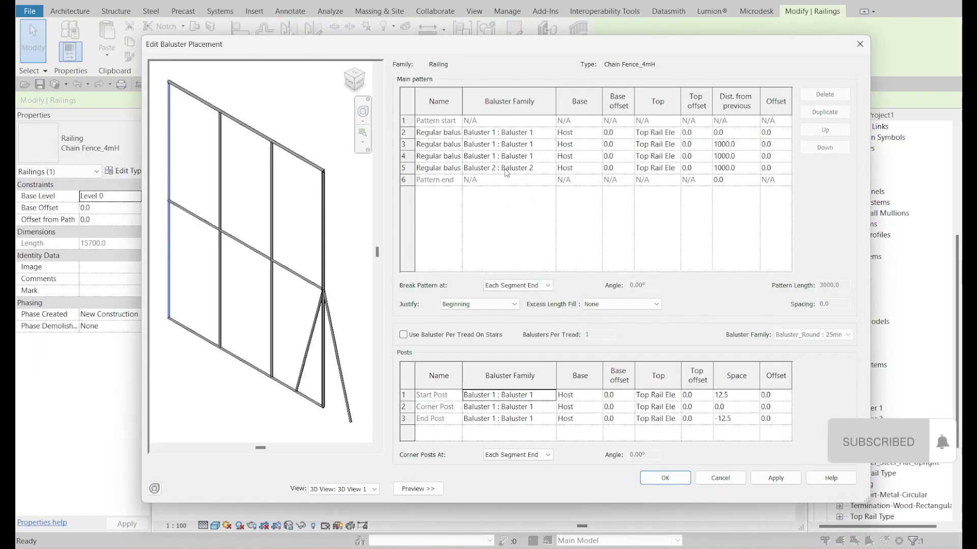
{"action": "left_click", "coordinate": [405, 168]}
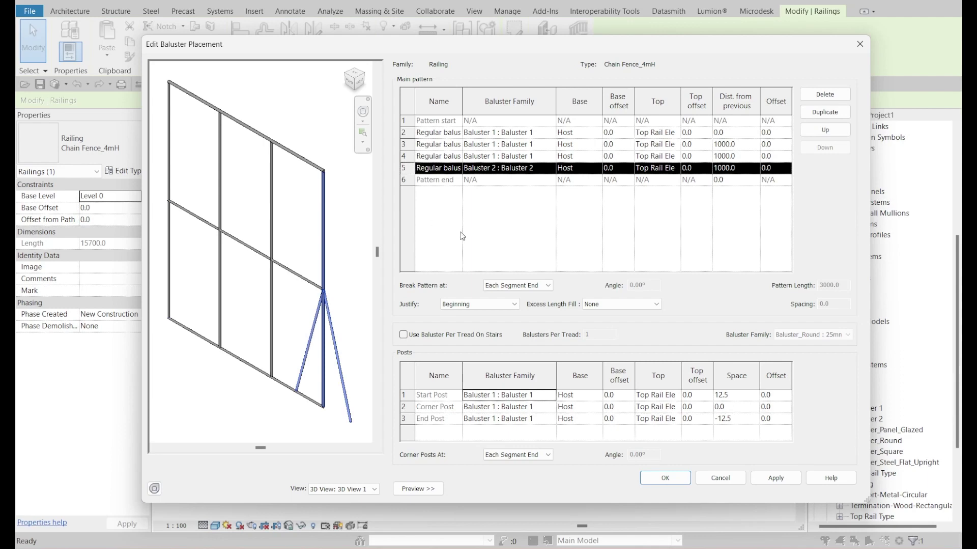
{"action": "left_click", "coordinate": [729, 482]}
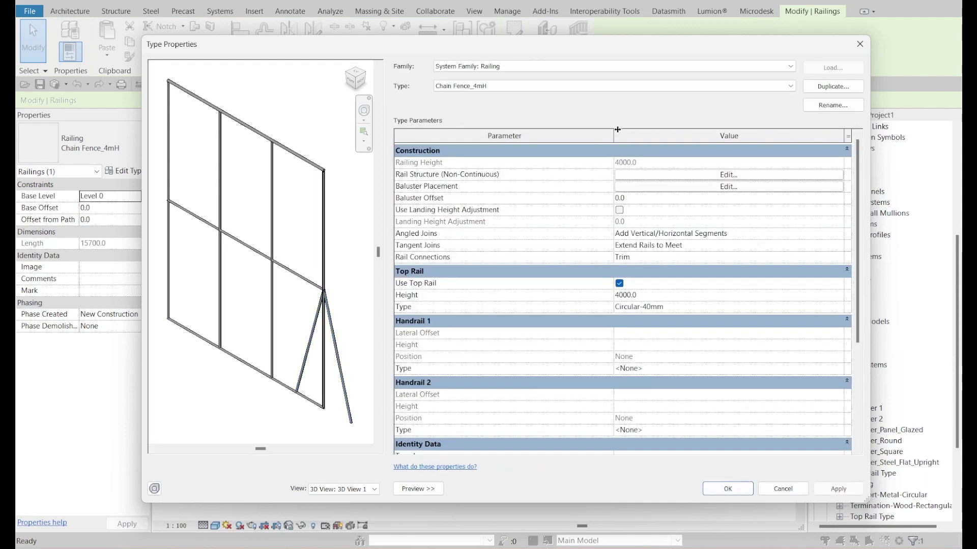
Step: Duplicate Rail 2 in the non-continuous rail structure, name the copy Fence and set its height to 4000
{"action": "left_click", "coordinate": [669, 175]}
{"action": "left_click", "coordinate": [407, 136]}
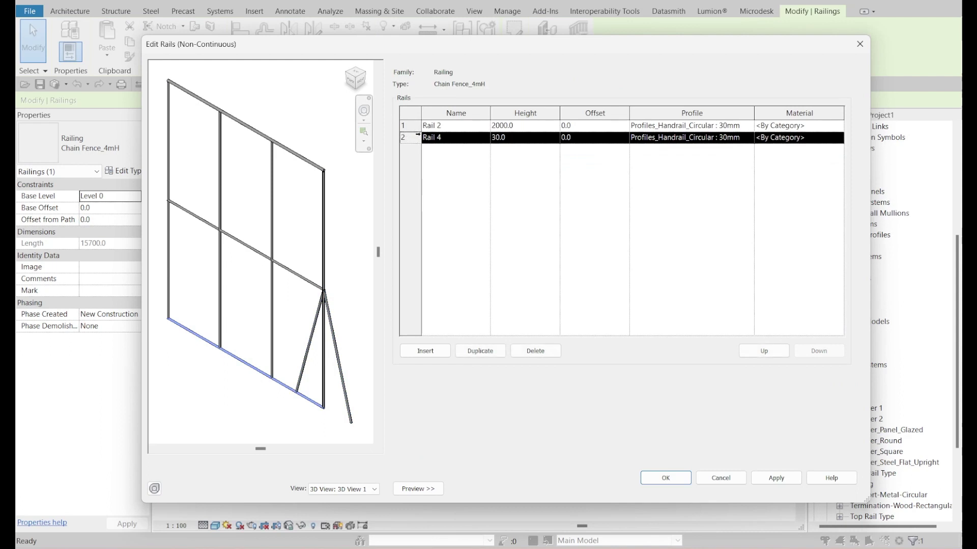
{"action": "left_click", "coordinate": [416, 126]}
{"action": "left_click", "coordinate": [480, 351]}
{"action": "left_click", "coordinate": [465, 126]}
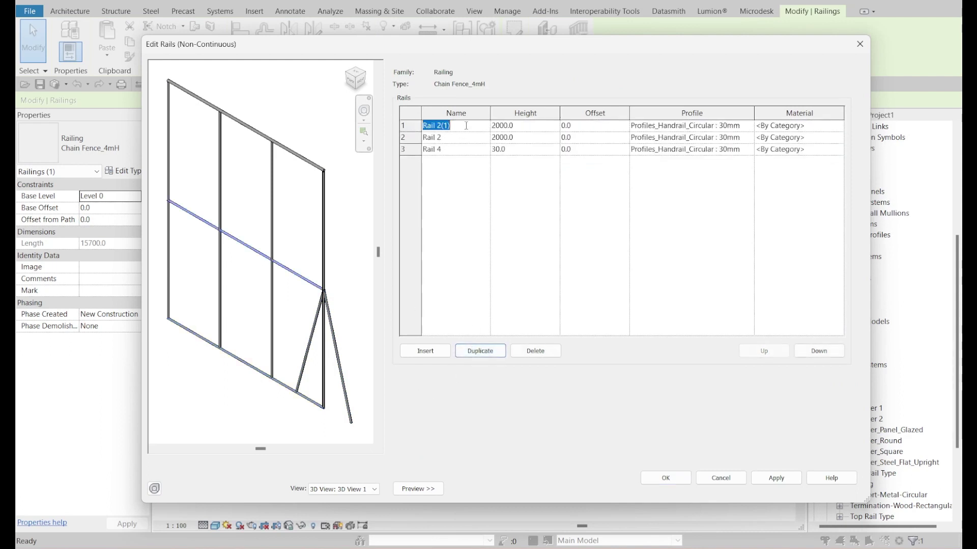
{"action": "type", "text": "Fec"}
{"action": "left_click", "coordinate": [535, 127]}
{"action": "type", "text": "4000"}
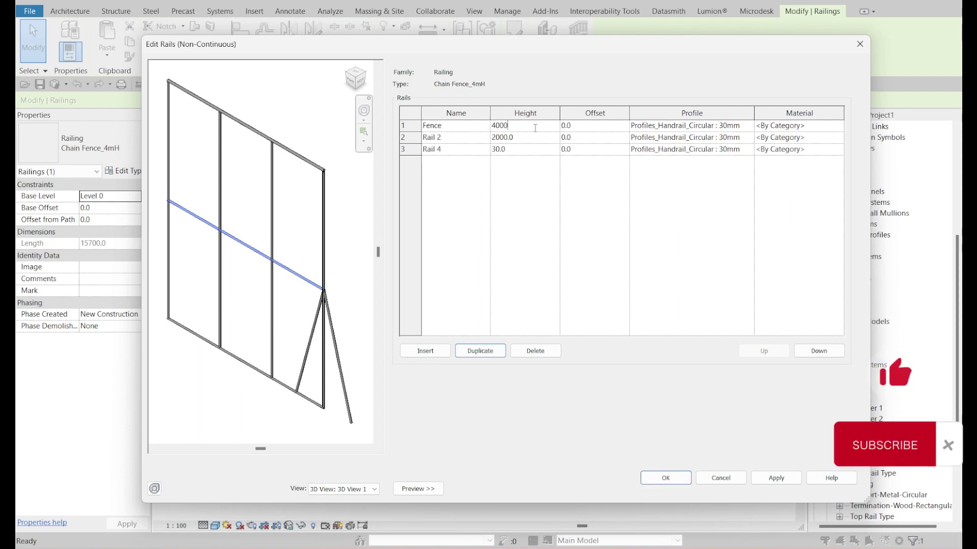
Step: Assign the 4m Fence Profile to the Fence rail and apply the change
{"action": "left_click", "coordinate": [702, 126]}
{"action": "left_click", "coordinate": [747, 125]}
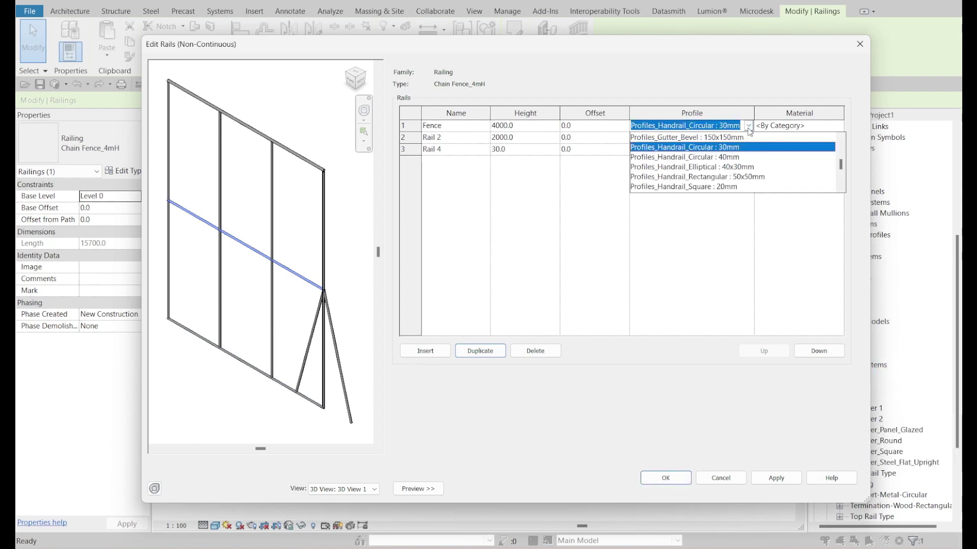
{"action": "scroll", "coordinate": [702, 180], "scroll_direction": "down", "scroll_amount": 5}
{"action": "scroll", "coordinate": [702, 184], "scroll_direction": "up", "scroll_amount": 10}
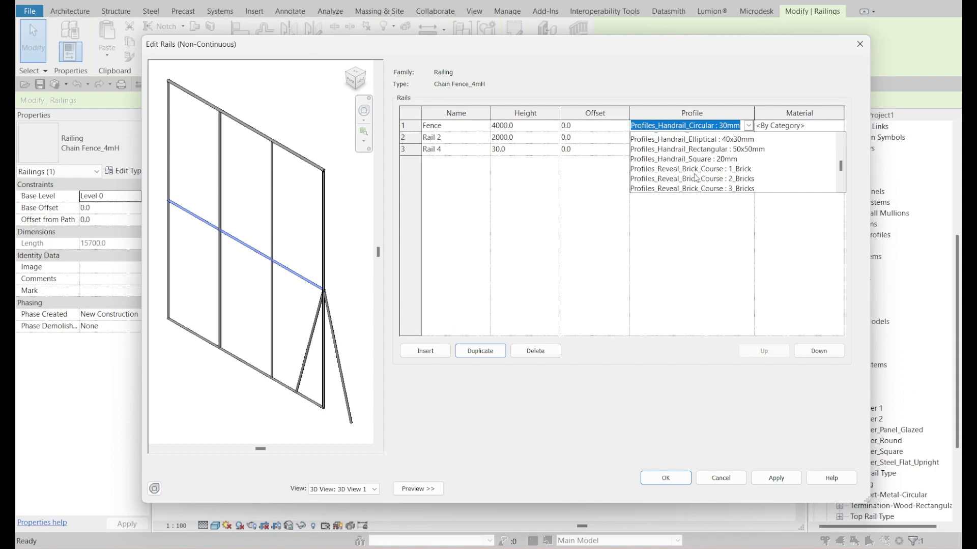
{"action": "left_click", "coordinate": [691, 148]}
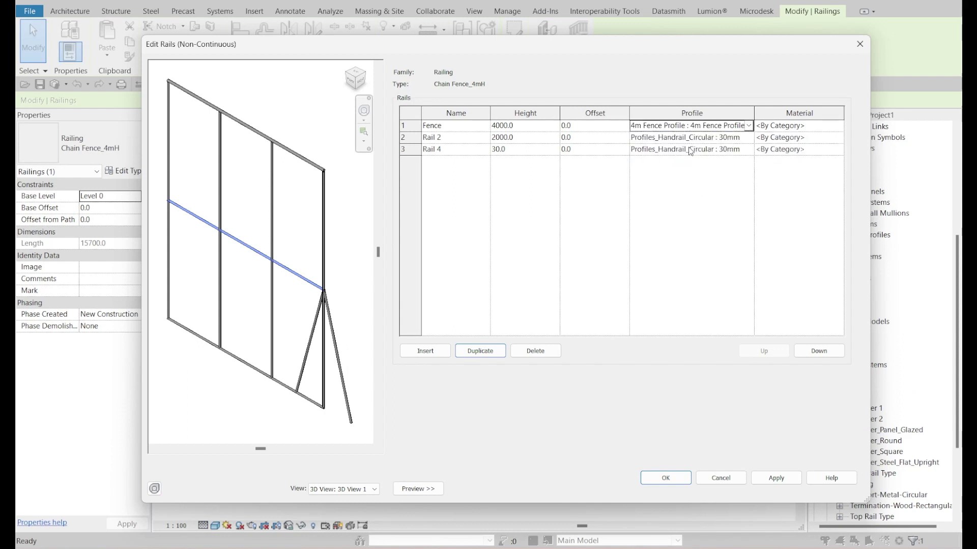
{"action": "left_click", "coordinate": [780, 480]}
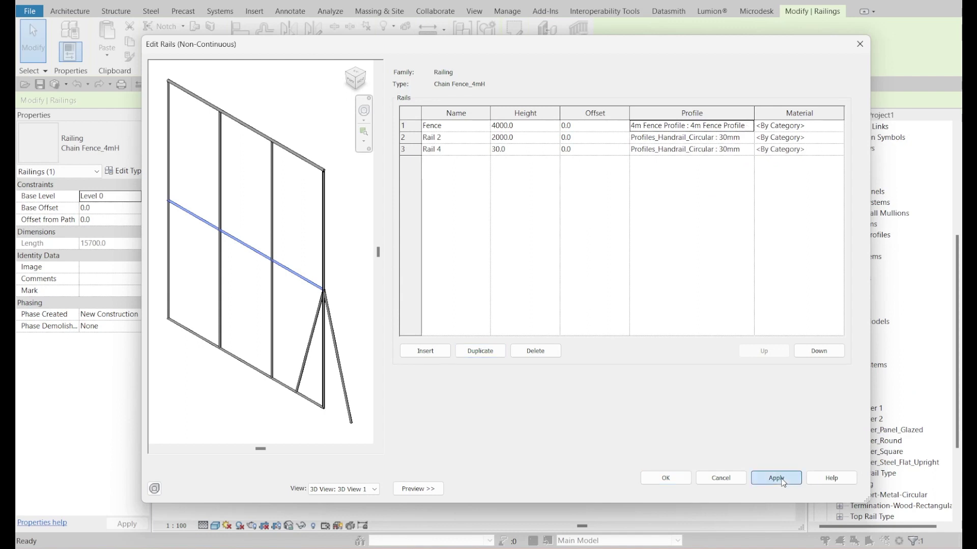
Step: Try heights of 0 and 10 for the Fence rail
{"action": "left_click", "coordinate": [538, 124]}
{"action": "type", "text": "0"}
{"action": "left_click", "coordinate": [779, 478]}
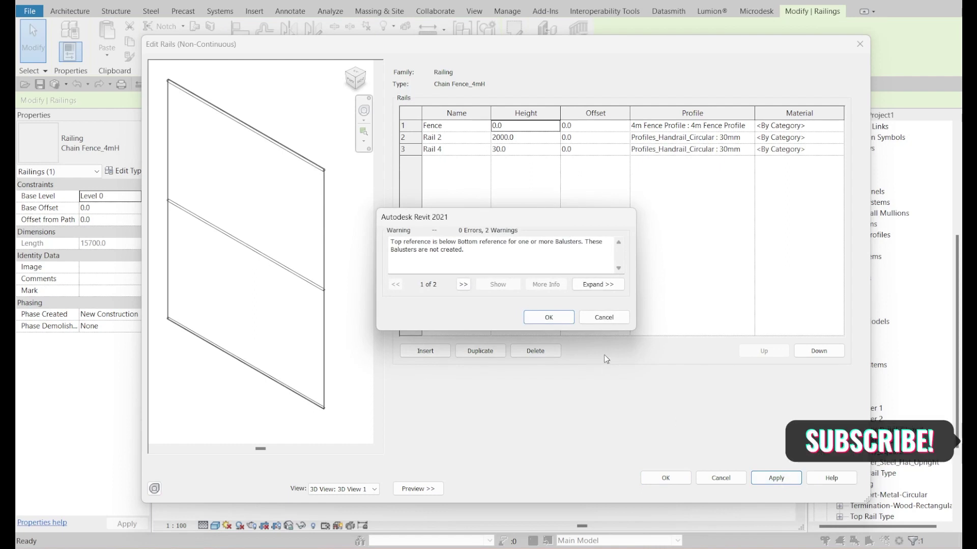
{"action": "left_click", "coordinate": [548, 317]}
{"action": "left_click", "coordinate": [524, 125]}
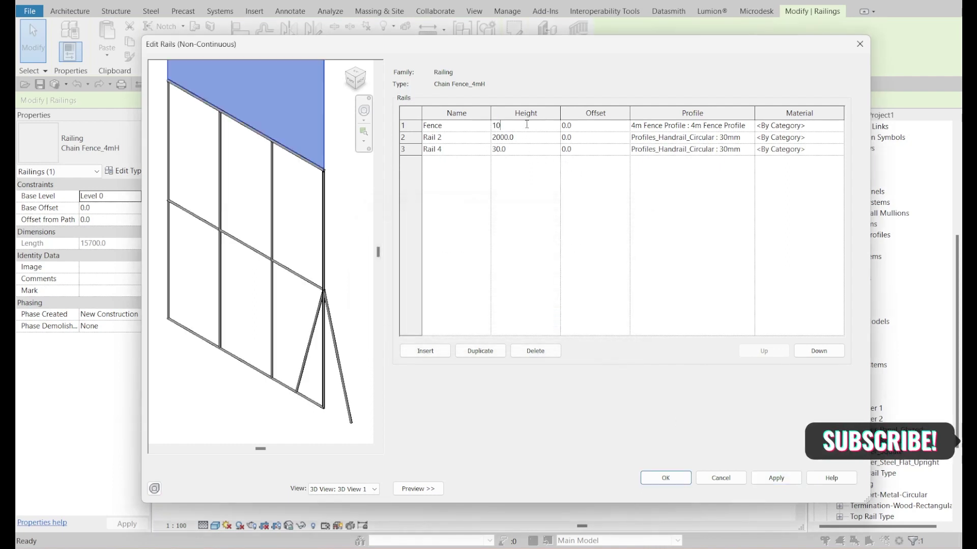
{"action": "type", "text": "10"}
{"action": "left_click", "coordinate": [776, 478]}
Step: Set the Fence rail's height to 1 and apply the change
{"action": "left_click", "coordinate": [526, 123]}
{"action": "type", "text": "1"}
{"action": "left_click", "coordinate": [777, 479]}
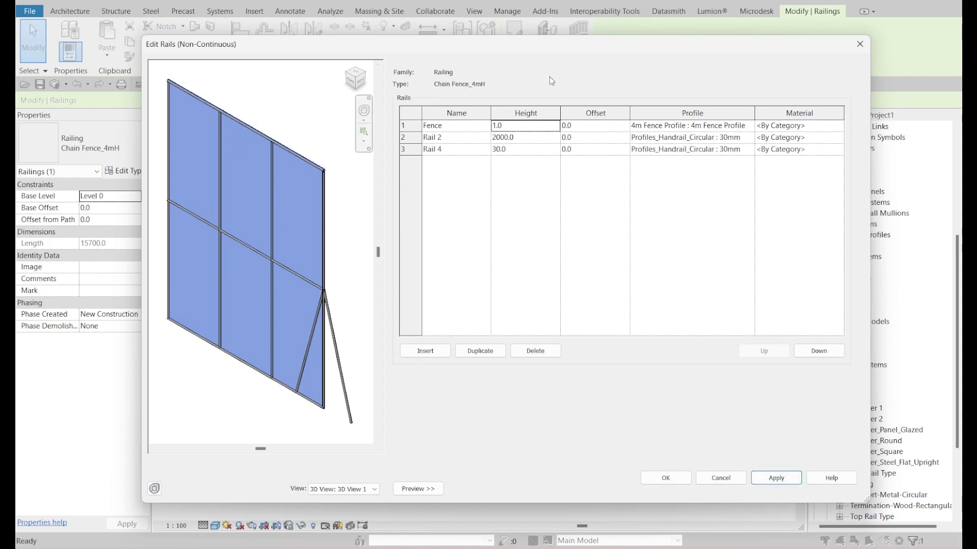
Step: Try an offset of 30 for the Fence rail and inspect the rail from the side in the preview
{"action": "left_click", "coordinate": [598, 125]}
{"action": "type", "text": "30"}
{"action": "left_click", "coordinate": [776, 477]}
{"action": "middle_click_drag", "start_coordinate": [283, 169], "coordinate": [264, 196], "text": "shift"}
Step: Set the Fence rail's offset to -20 and apply the change, checking the panel in the preview
{"action": "left_click", "coordinate": [598, 127]}
{"action": "type", "text": "-20"}
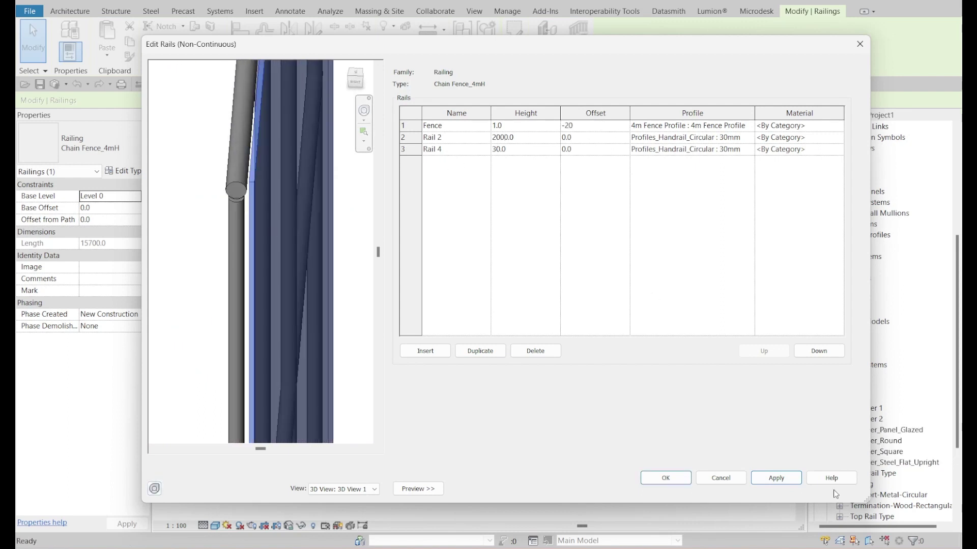
{"action": "left_click", "coordinate": [776, 478]}
{"action": "middle_click_drag", "start_coordinate": [225, 285], "coordinate": [256, 315], "text": "shift"}
{"action": "scroll", "coordinate": [255, 315], "scroll_direction": "up", "scroll_amount": 2}
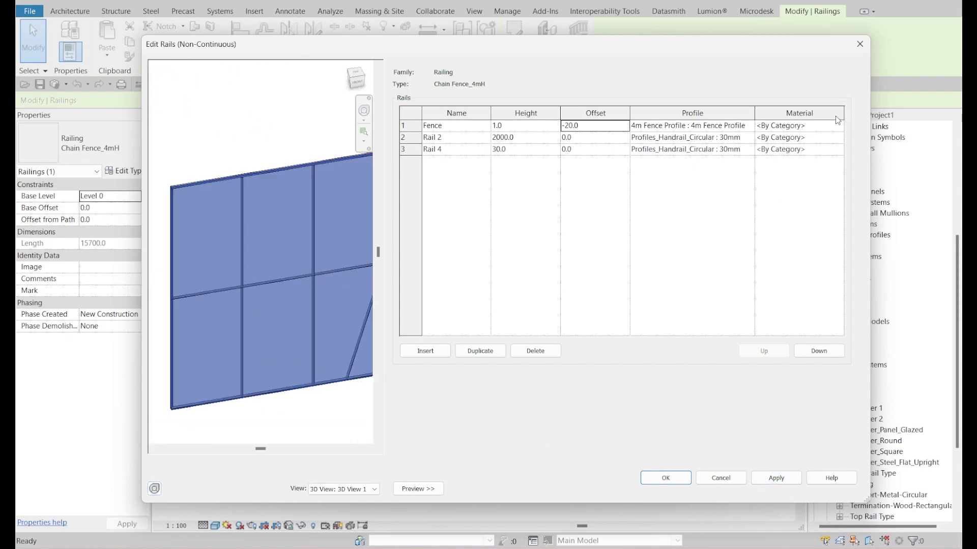
Step: Create a new material from the Fence rail's material setting
{"action": "left_click", "coordinate": [806, 127]}
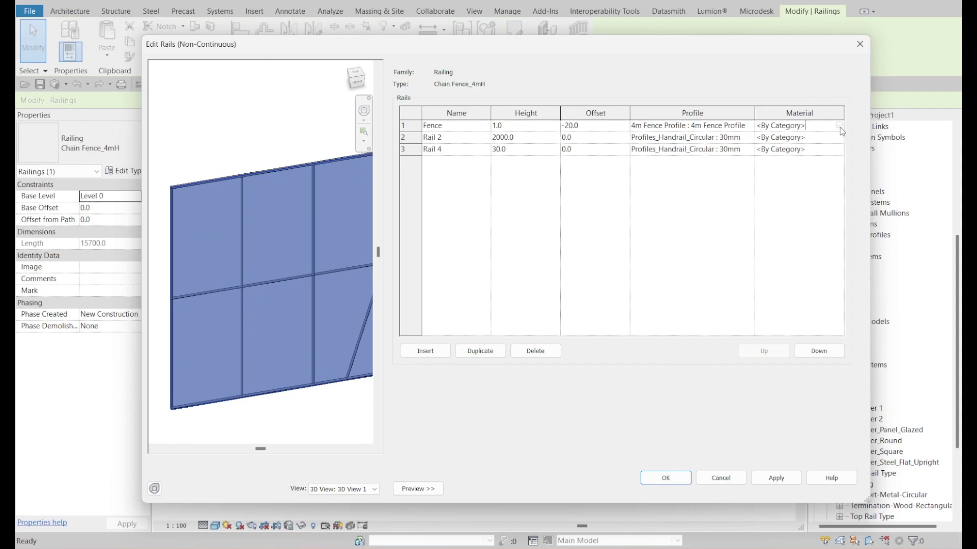
{"action": "left_click", "coordinate": [838, 125]}
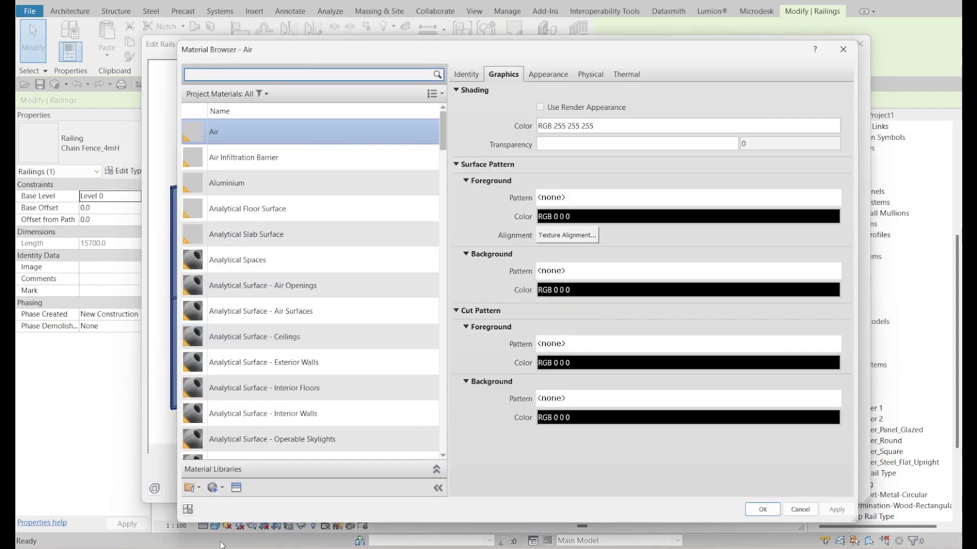
{"action": "left_click", "coordinate": [214, 491]}
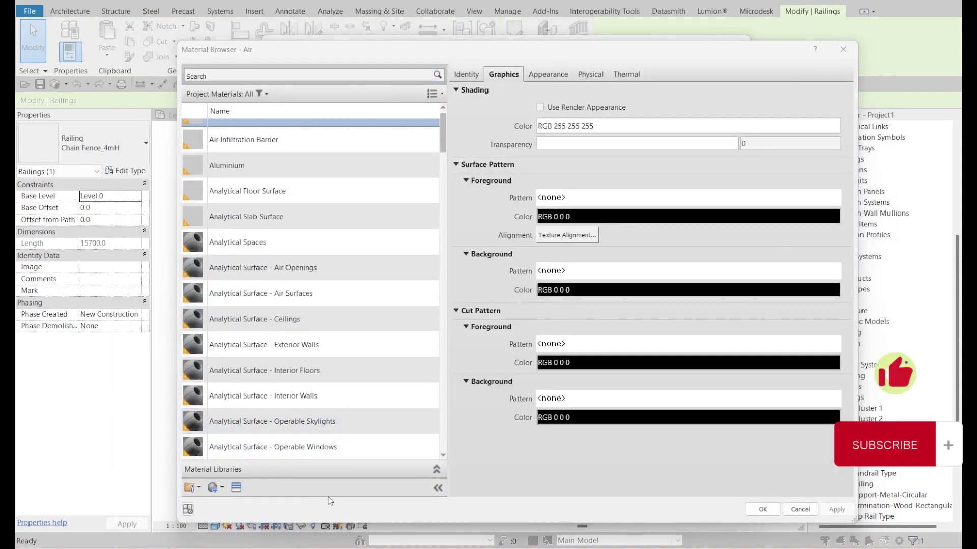
{"action": "left_click", "coordinate": [240, 503]}
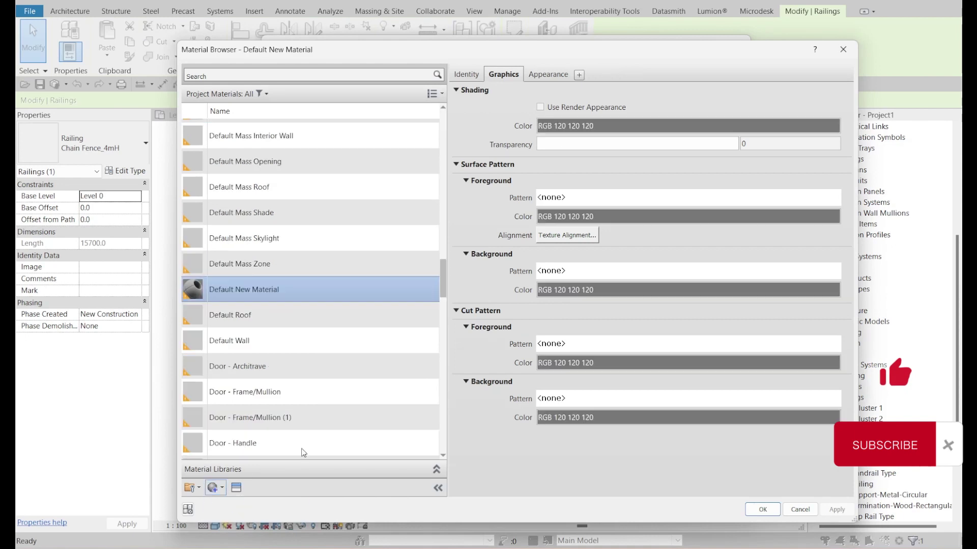
Step: Rename the new material as Chain Fence_4m
{"action": "right_click", "coordinate": [258, 281]}
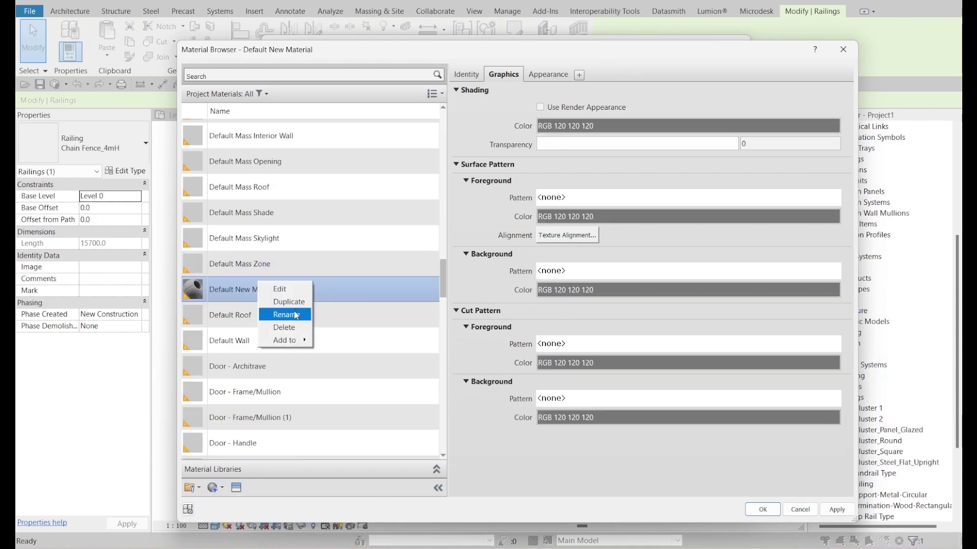
{"action": "left_click", "coordinate": [294, 311]}
{"action": "type", "text": "Ch"}
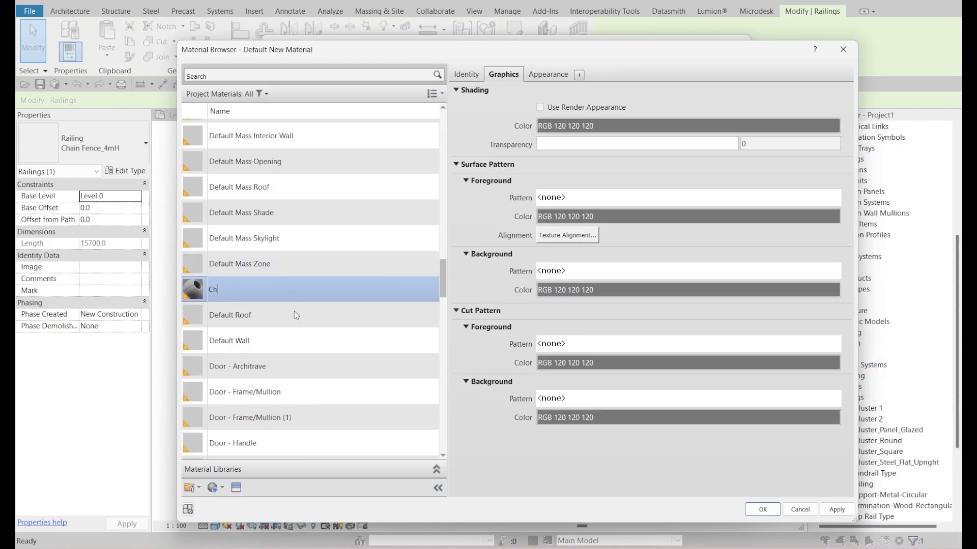
{"action": "type", "text": "ain Fence_4m"}
{"action": "key", "text": "Return"}
Step: Give Chain Fence_4m's appearance the image Sitework.Site Improvements.Fences & GatesChain-link.jpg and the green colour RGB 0 128 0
{"action": "left_click", "coordinate": [548, 74]}
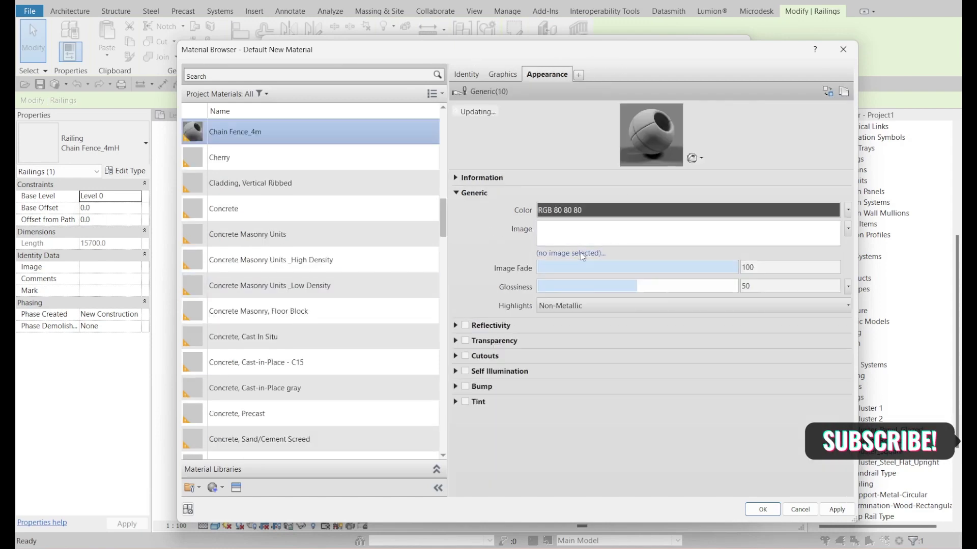
{"action": "left_click", "coordinate": [581, 238]}
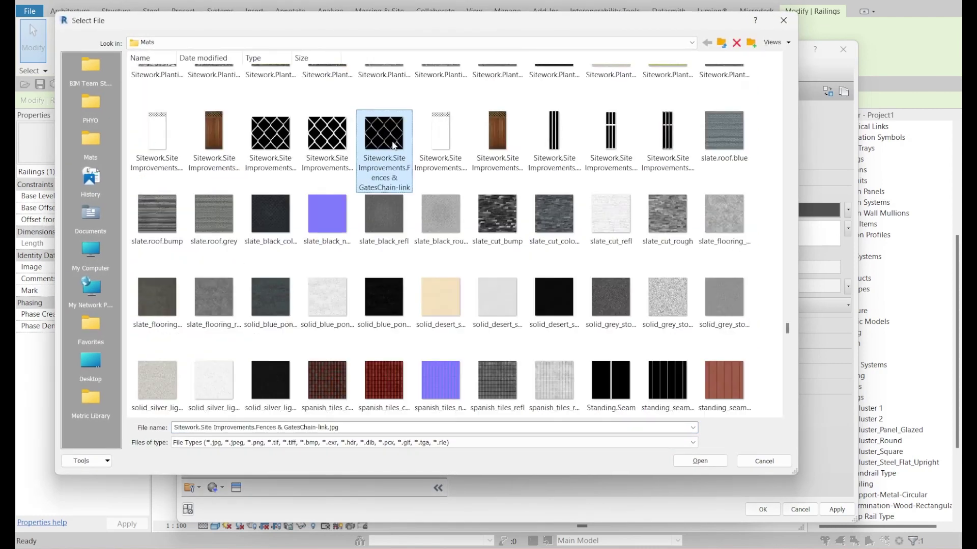
{"action": "left_click", "coordinate": [700, 461]}
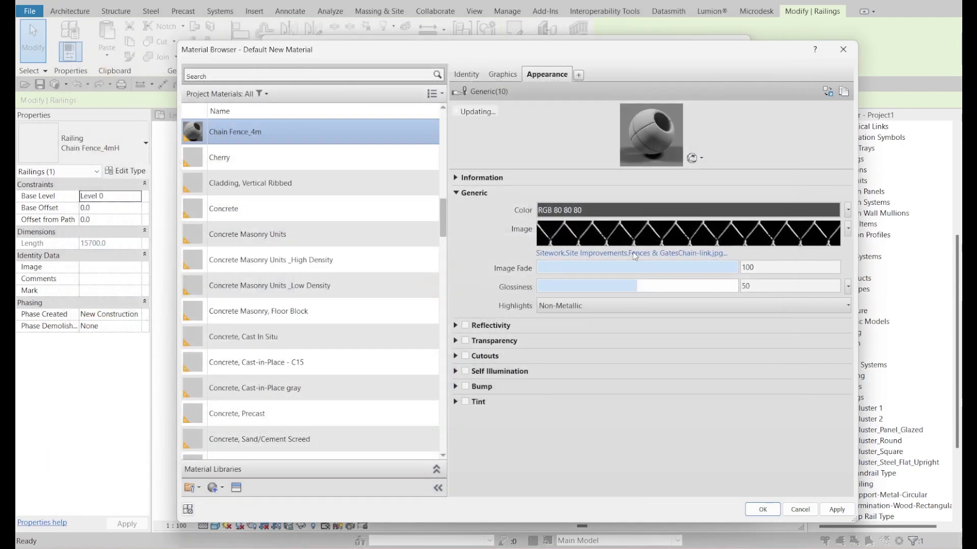
{"action": "left_click", "coordinate": [605, 211]}
{"action": "left_click", "coordinate": [427, 239]}
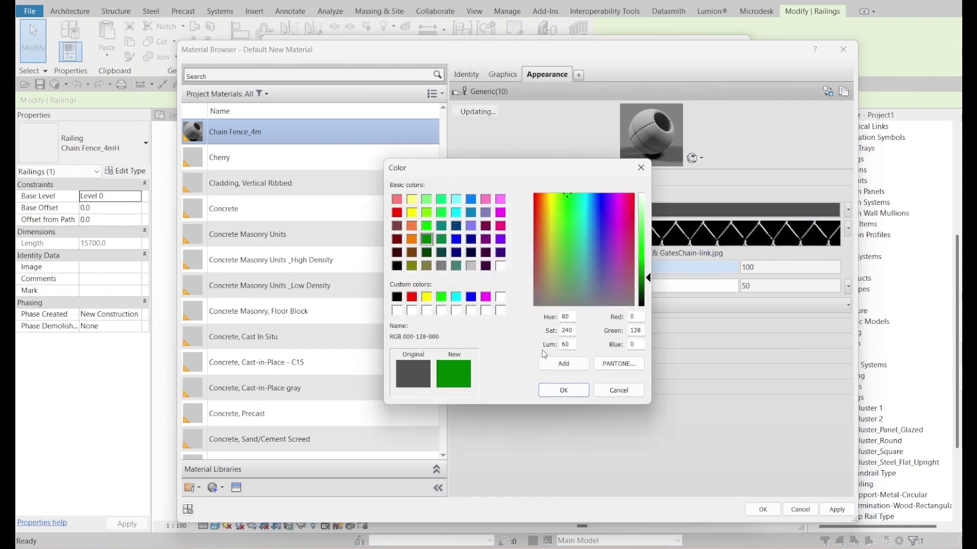
{"action": "left_click", "coordinate": [563, 390]}
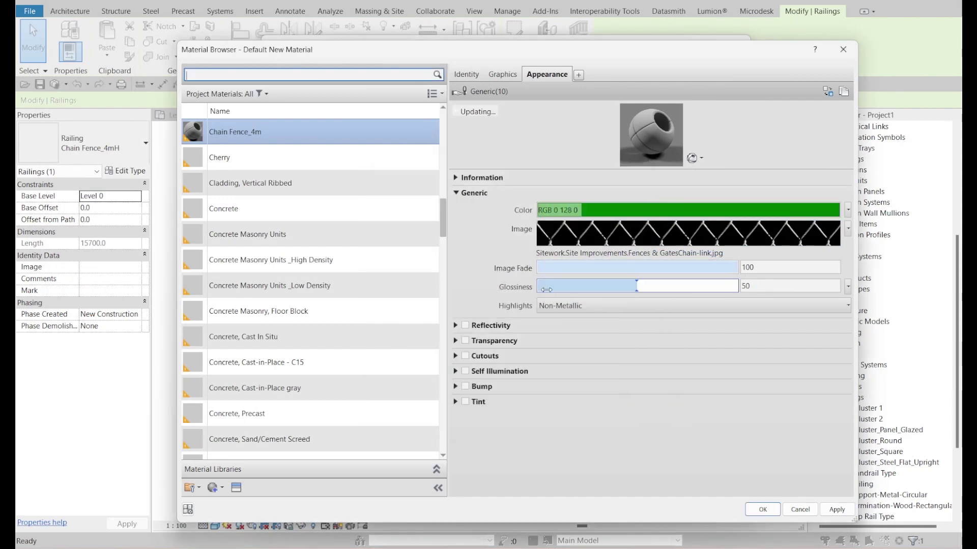
Step: Enable transparency in the Chain Fence_4m appearance and set its amount to 57
{"action": "left_click", "coordinate": [465, 341]}
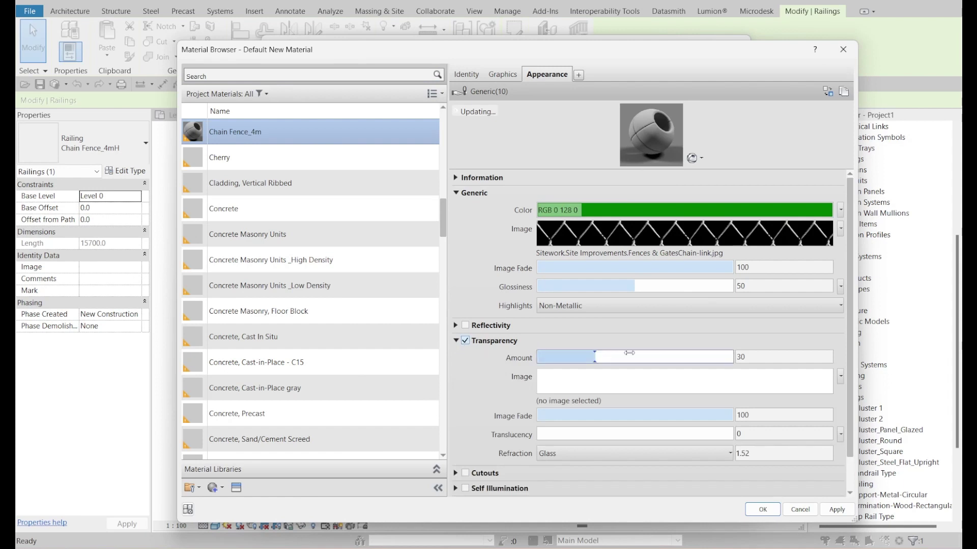
{"action": "left_click_drag", "start_coordinate": [595, 356], "coordinate": [647, 356]}
{"action": "scroll", "coordinate": [656, 478], "scroll_direction": "down", "scroll_amount": 2}
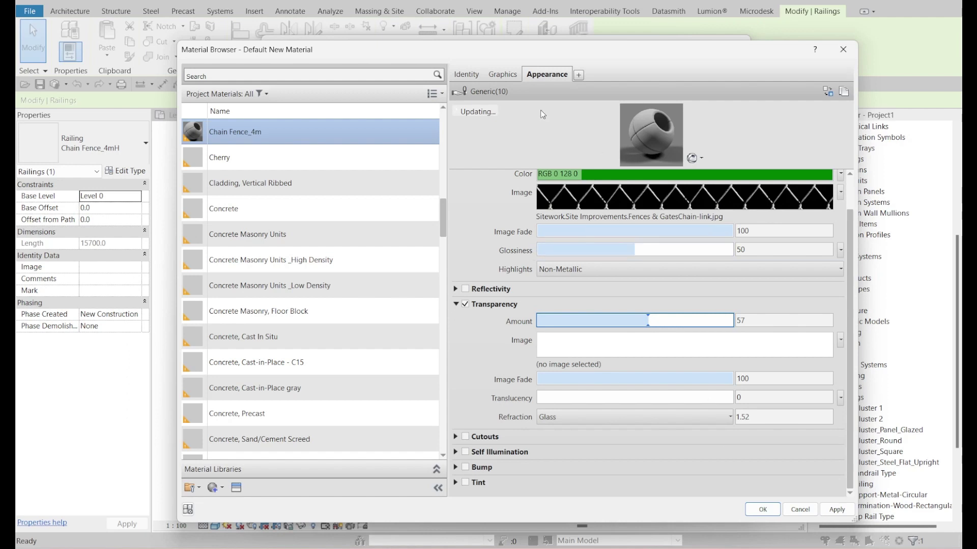
Step: Set the Chain Fence_4m shading colour to RGB 0 128 0 and its graphics transparency to 50
{"action": "left_click", "coordinate": [503, 74]}
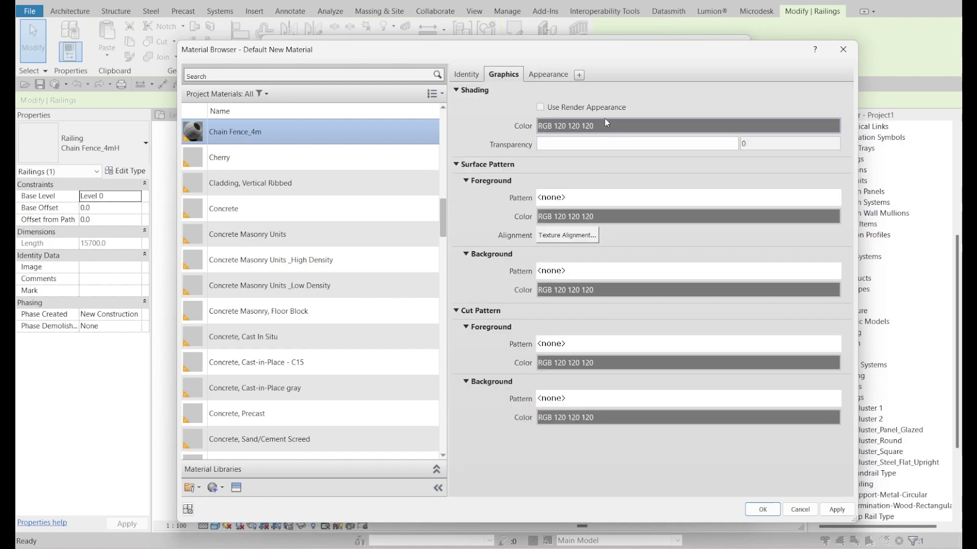
{"action": "left_click", "coordinate": [606, 126]}
{"action": "left_click", "coordinate": [427, 239]}
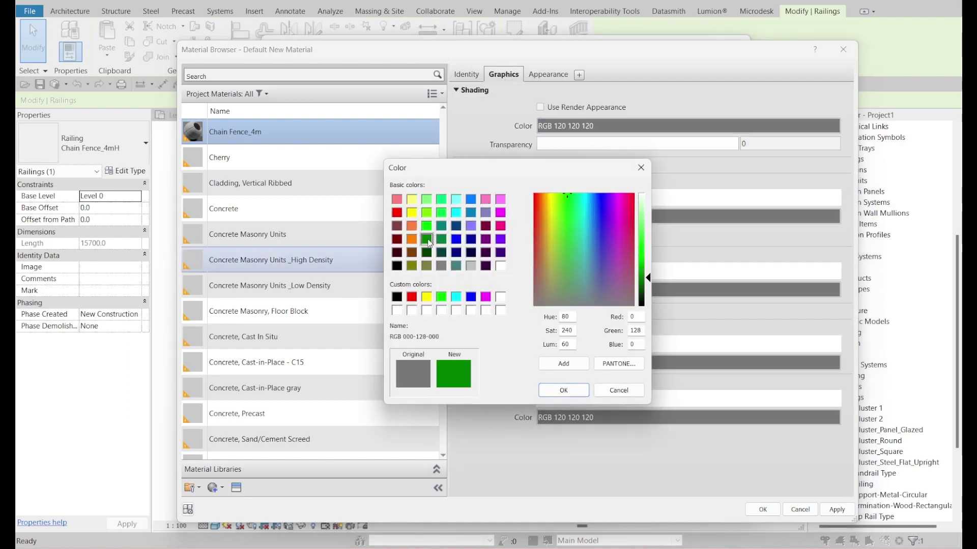
{"action": "left_click", "coordinate": [564, 390]}
{"action": "left_click_drag", "start_coordinate": [554, 144], "coordinate": [656, 150]}
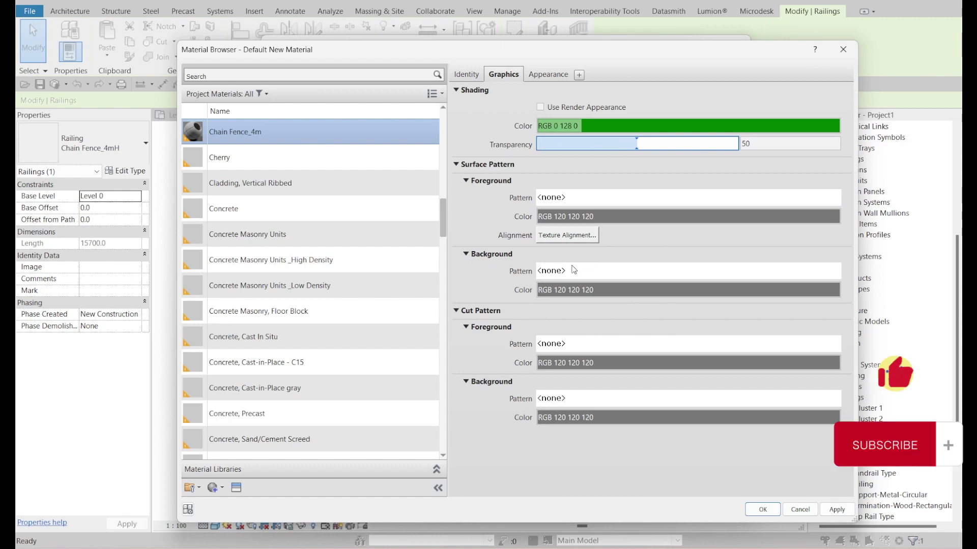
Step: Assign the drafting pattern Diagonal crosshatch 1.5mm to the material's surface foreground
{"action": "left_click", "coordinate": [599, 199]}
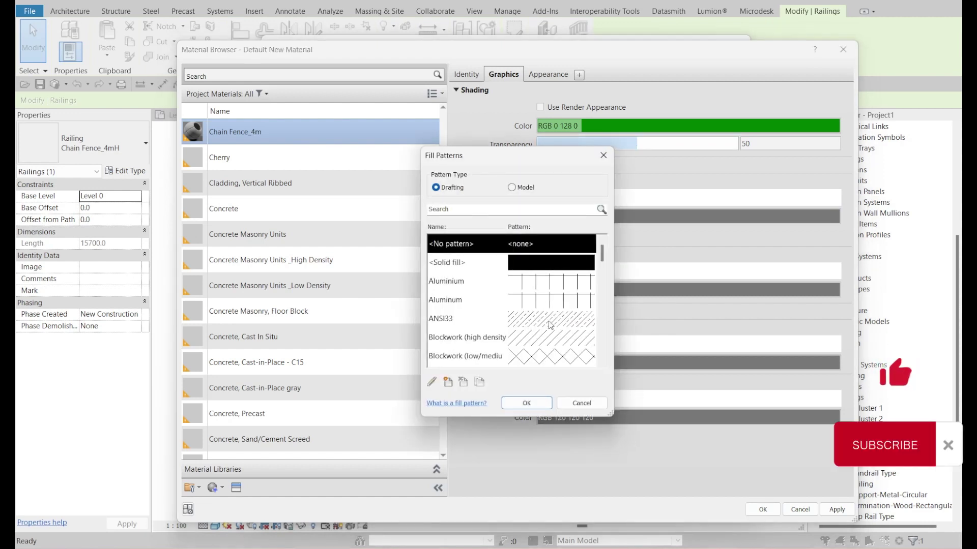
{"action": "scroll", "coordinate": [541, 336], "scroll_direction": "down", "scroll_amount": 1}
{"action": "scroll", "coordinate": [549, 310], "scroll_direction": "down", "scroll_amount": 3}
{"action": "scroll", "coordinate": [548, 320], "scroll_direction": "up", "scroll_amount": 1}
{"action": "scroll", "coordinate": [549, 330], "scroll_direction": "down", "scroll_amount": 1}
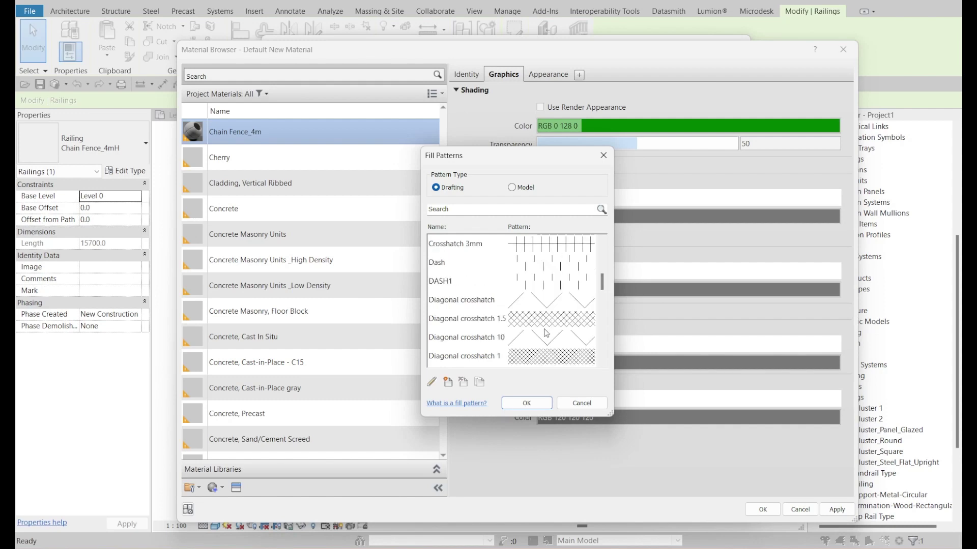
{"action": "left_click", "coordinate": [540, 324]}
{"action": "left_click", "coordinate": [526, 403]}
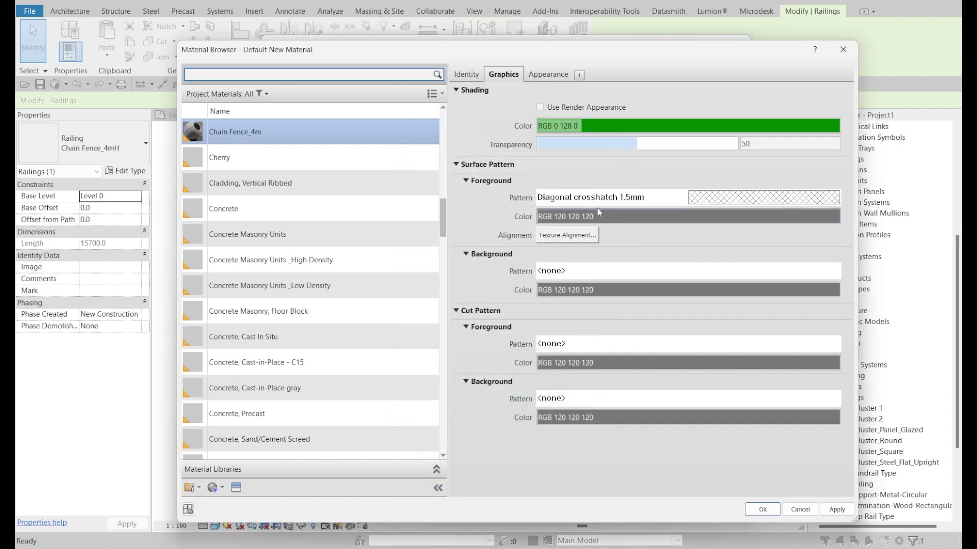
Step: Set the surface foreground pattern's colour to RGB 0 128 0 and assign Chain Fence_4m to the Fence rail
{"action": "left_click", "coordinate": [590, 222]}
{"action": "left_click", "coordinate": [429, 240]}
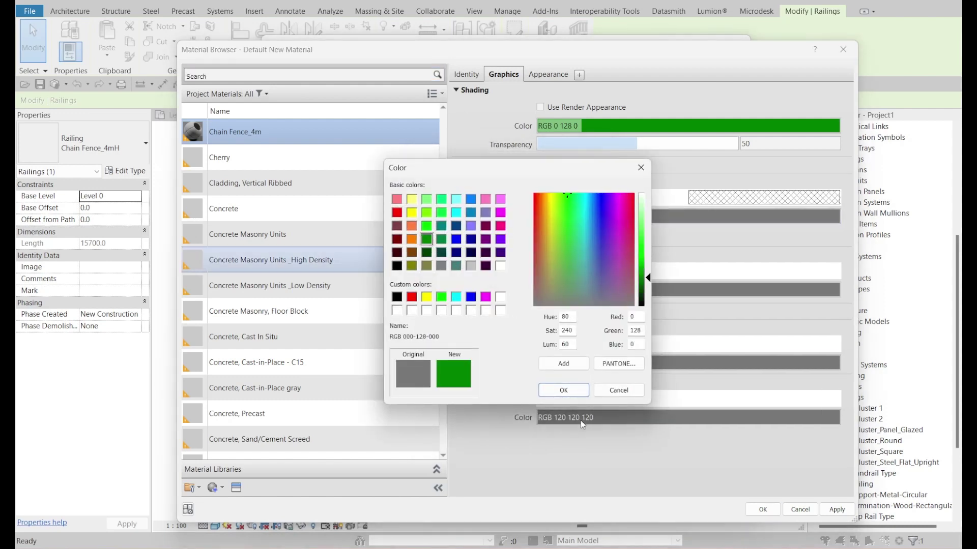
{"action": "left_click", "coordinate": [563, 390]}
{"action": "left_click", "coordinate": [758, 509]}
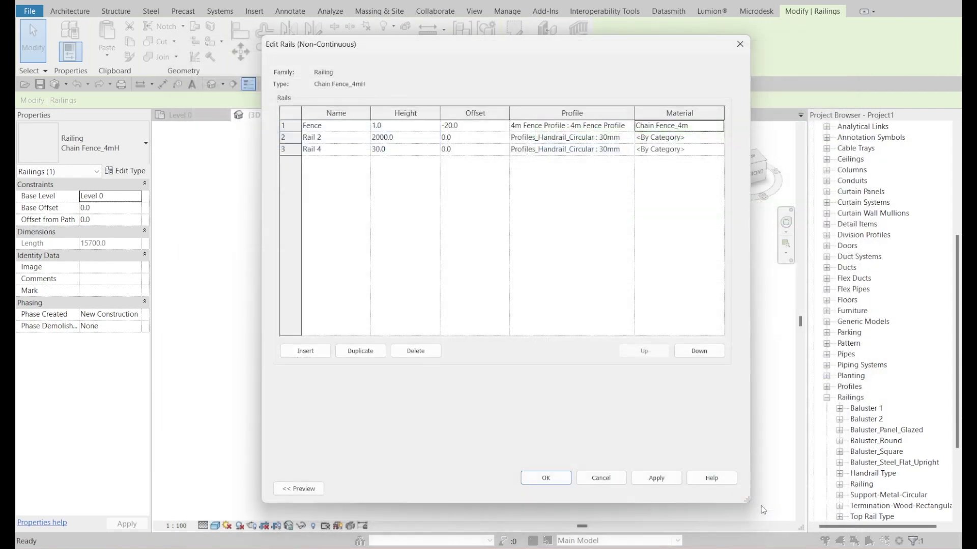
Step: Create another new material from Rail 2's material setting
{"action": "left_click", "coordinate": [694, 140]}
{"action": "left_click", "coordinate": [718, 136]}
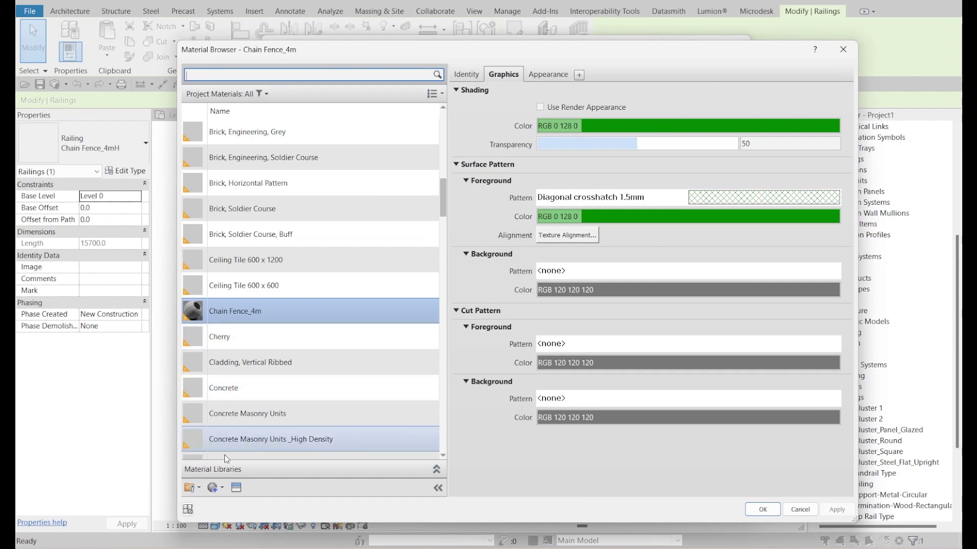
{"action": "left_click", "coordinate": [212, 490]}
{"action": "left_click", "coordinate": [230, 499]}
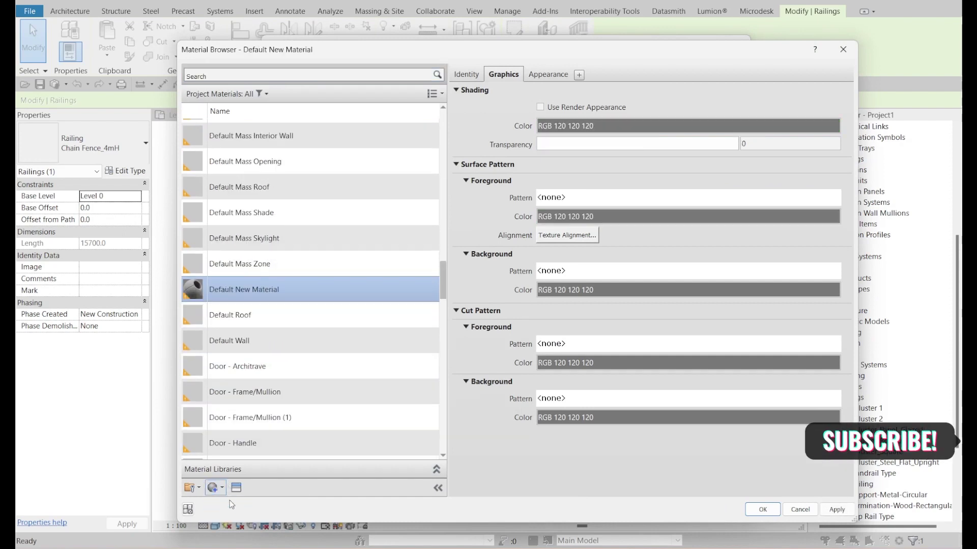
Step: Rename the new material for Rail 2 with a name beginning "Green colo"
{"action": "right_click", "coordinate": [236, 290]}
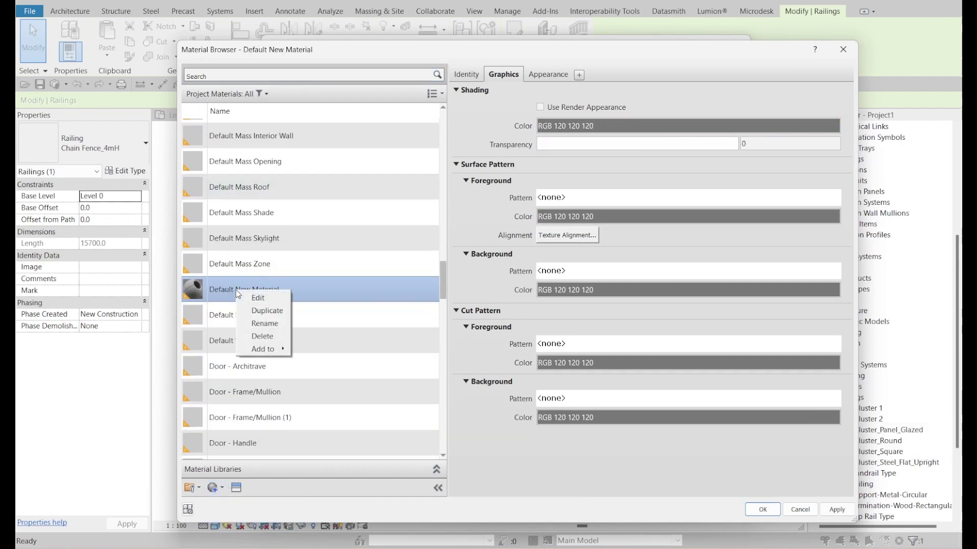
{"action": "left_click", "coordinate": [263, 323]}
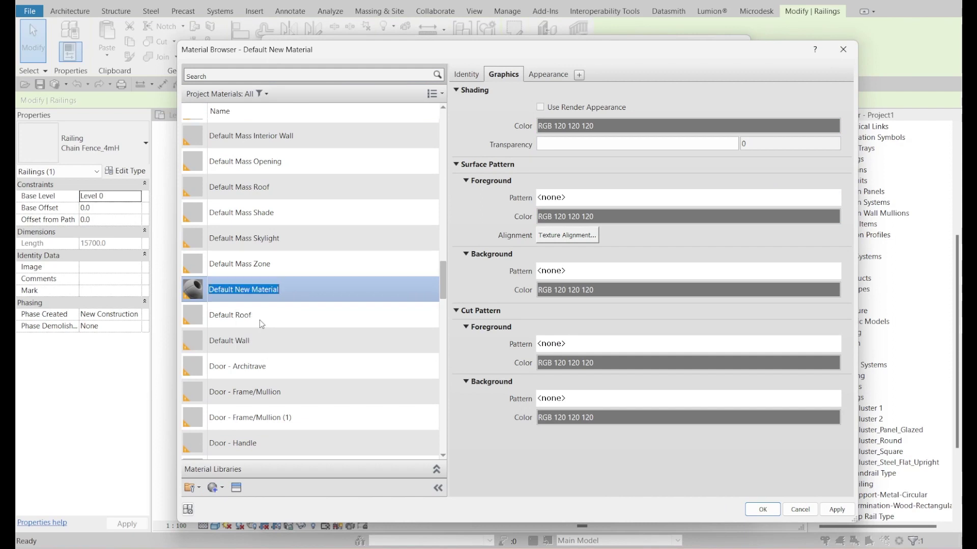
{"action": "type", "text": "Green colo"}
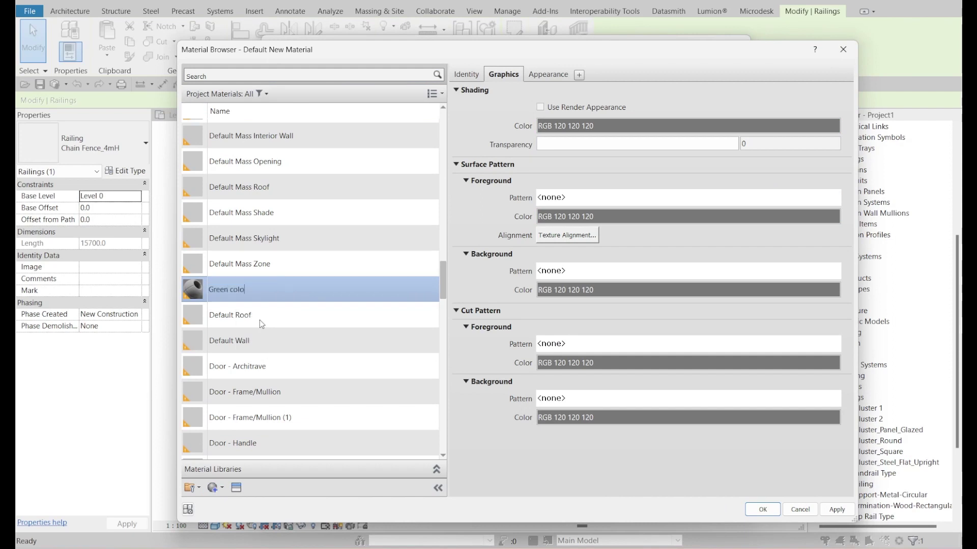
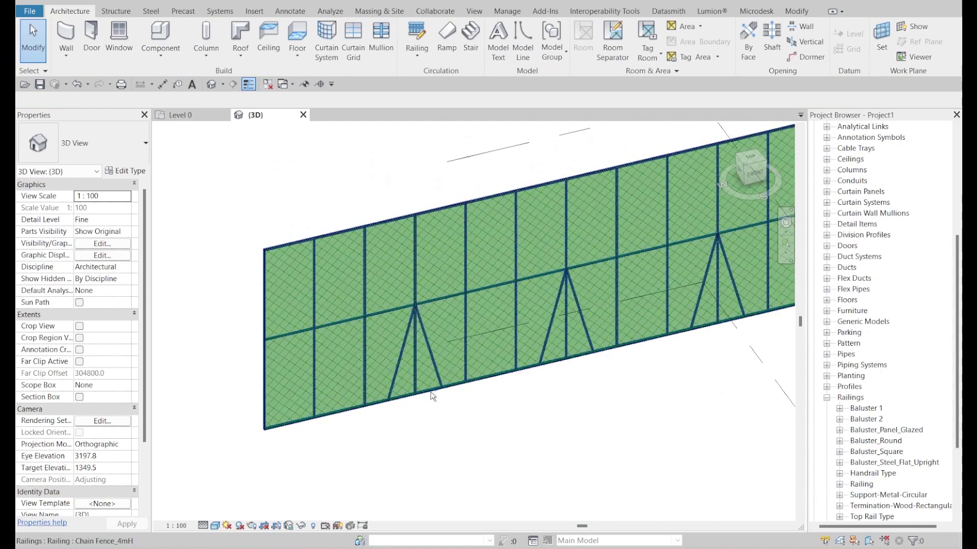
Step: Examine the posts, top rail and chain-link mesh up close at both ends of the fence
{"action": "mouse_move", "coordinate": [430, 391]}
{"action": "middle_mouse_down", "text": "shift"}
{"action": "mouse_move", "coordinate": [500, 370]}
{"action": "mouse_move", "coordinate": [432, 376]}
{"action": "middle_mouse_up", "text": "shift"}
{"action": "scroll", "coordinate": [307, 268], "scroll_direction": "up", "scroll_amount": 3}
{"action": "scroll", "coordinate": [306, 268], "scroll_direction": "up", "scroll_amount": 2}
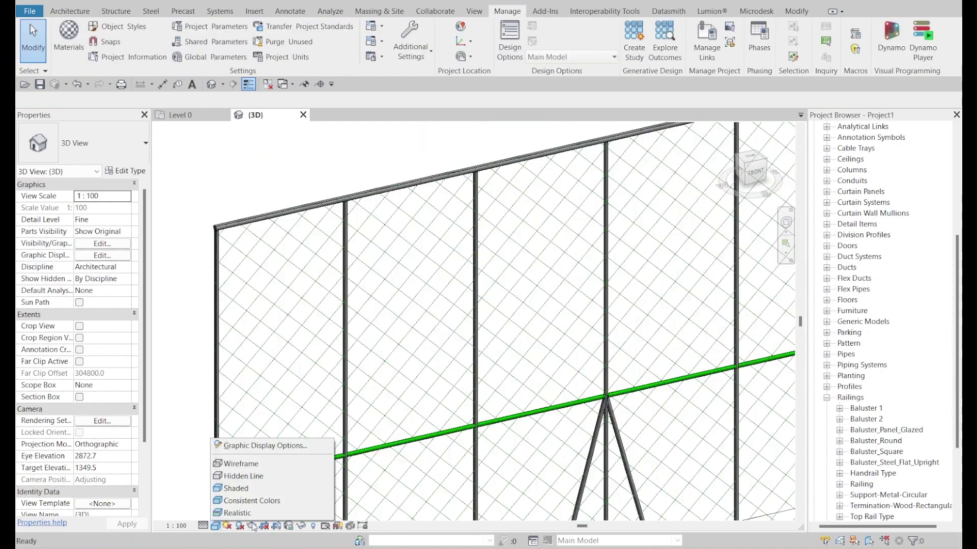
{"action": "key", "text": "Escape"}
{"action": "scroll", "coordinate": [305, 239], "scroll_direction": "down", "scroll_amount": 6}
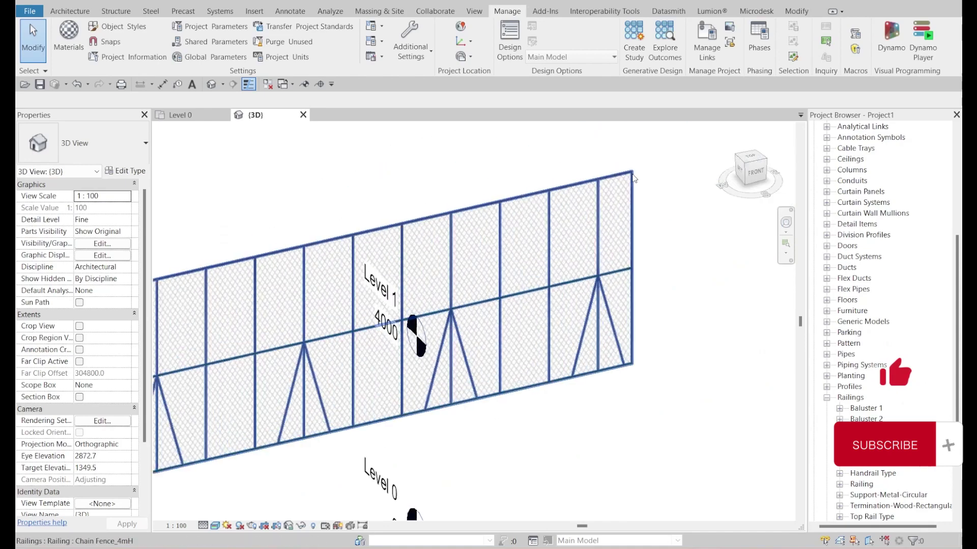
{"action": "scroll", "coordinate": [527, 235], "scroll_direction": "up", "scroll_amount": 5}
{"action": "scroll", "coordinate": [527, 234], "scroll_direction": "up", "scroll_amount": 2}
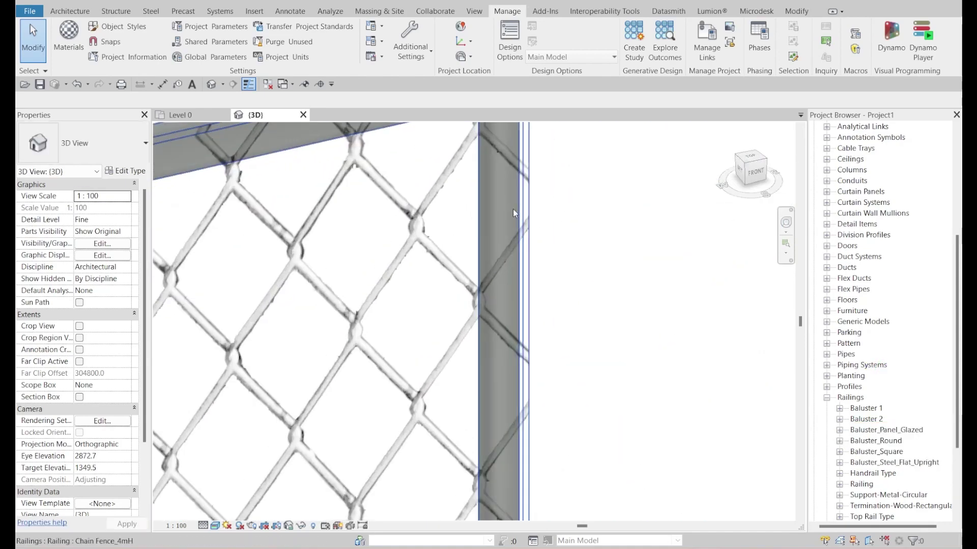
{"action": "scroll", "coordinate": [512, 209], "scroll_direction": "down", "scroll_amount": 4}
{"action": "scroll", "coordinate": [511, 217], "scroll_direction": "up", "scroll_amount": 2}
{"action": "left_click", "coordinate": [458, 206]}
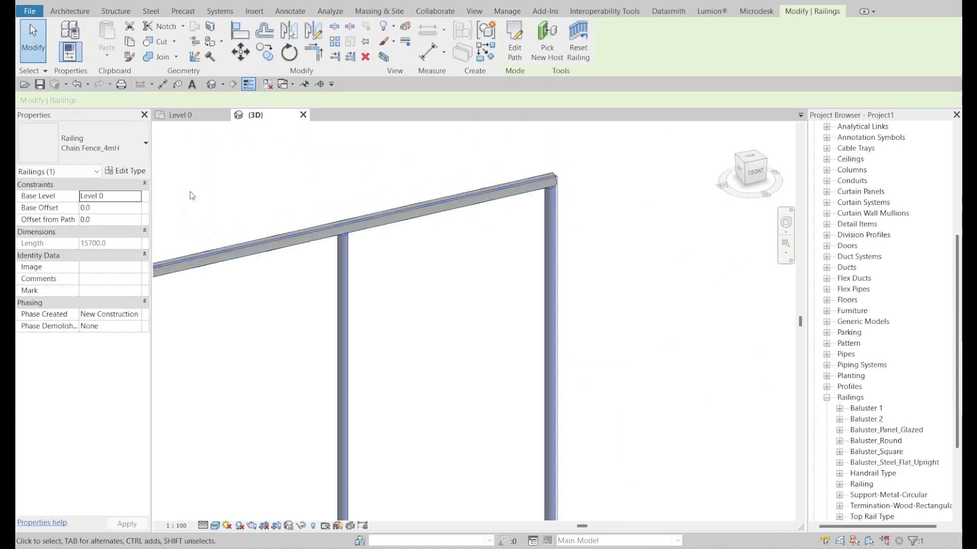
{"action": "key", "text": "Escape"}
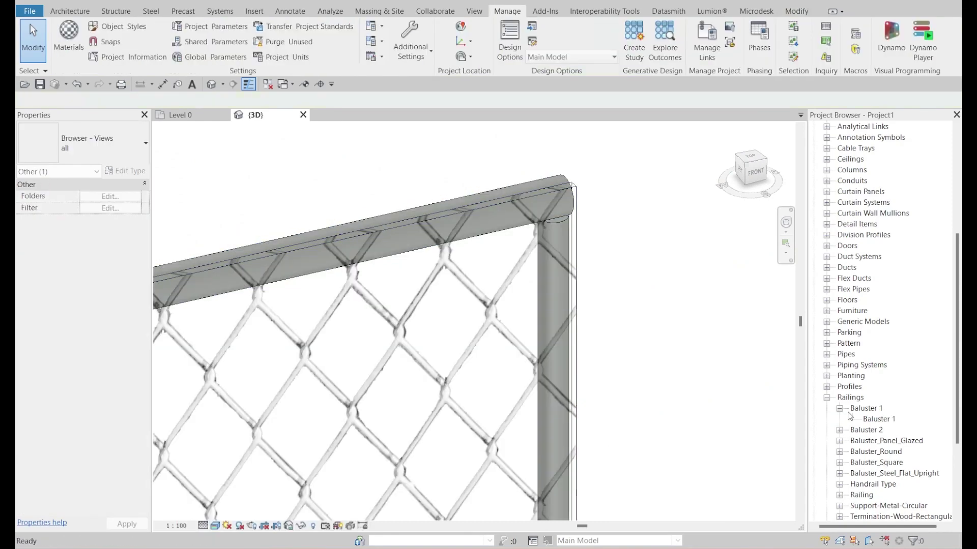
Step: Assign the Green color material to the Post Material of the Baluster 1 type
{"action": "left_click", "coordinate": [873, 419]}
{"action": "double_click", "coordinate": [873, 419]}
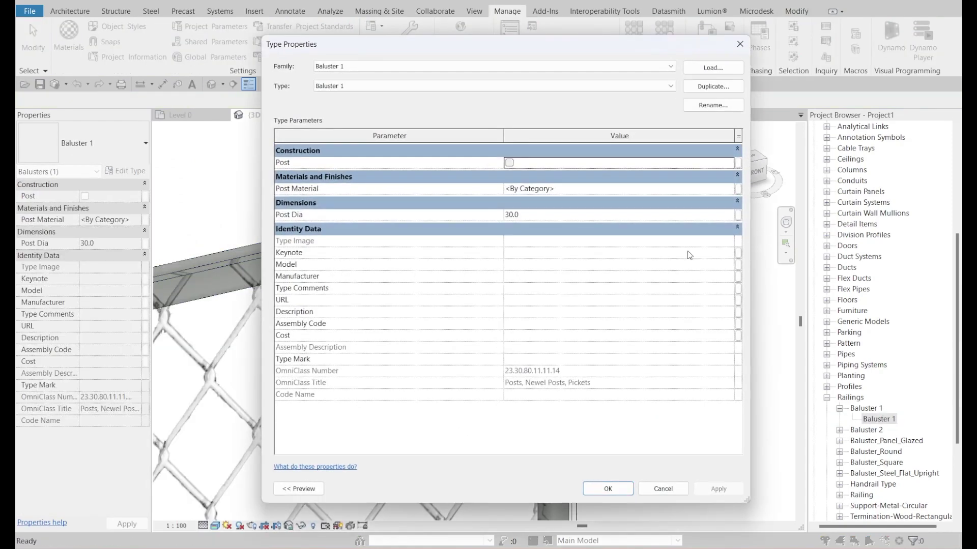
{"action": "left_click", "coordinate": [582, 190]}
{"action": "left_click", "coordinate": [730, 189]}
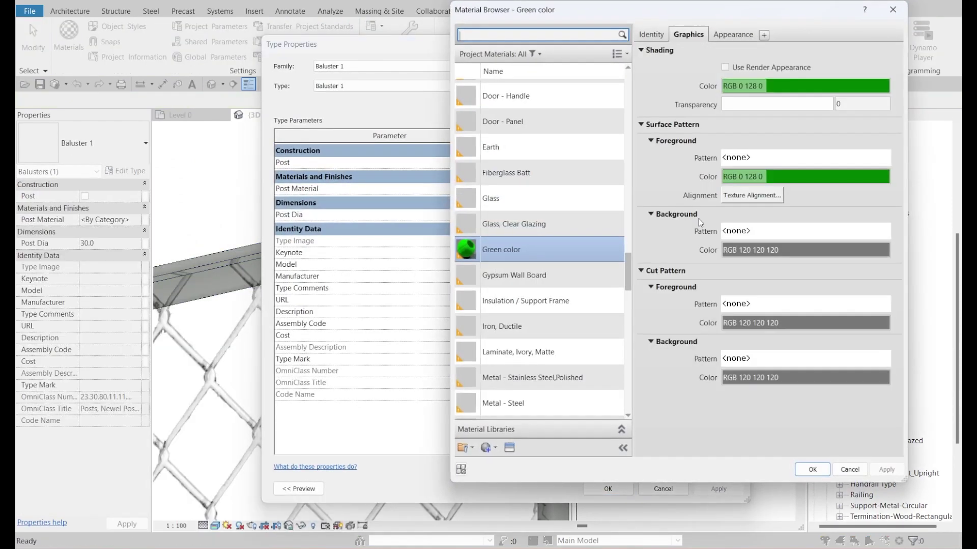
{"action": "double_click", "coordinate": [506, 251]}
{"action": "left_click", "coordinate": [602, 489]}
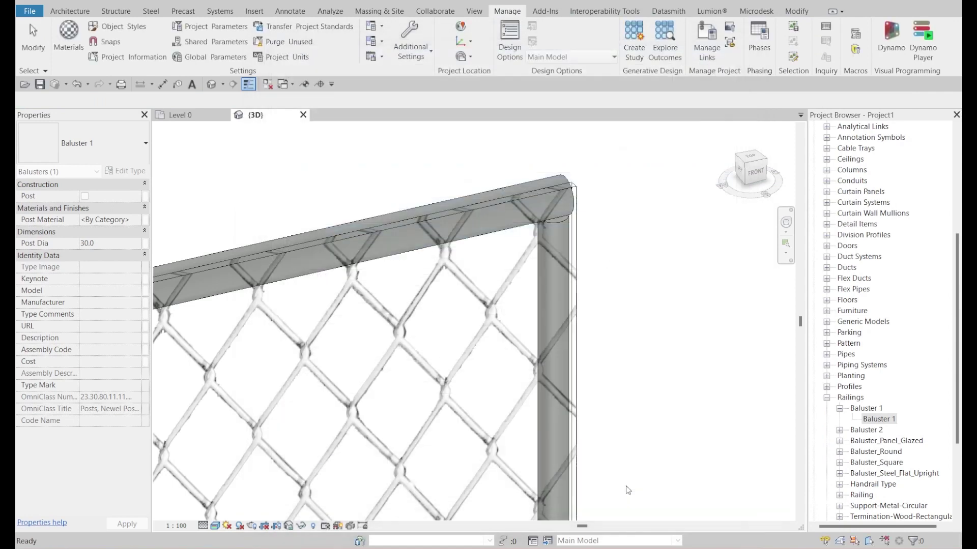
Step: Assign the Green color material to the Post Material of the Baluster 2 type
{"action": "left_click", "coordinate": [839, 429]}
{"action": "double_click", "coordinate": [879, 440]}
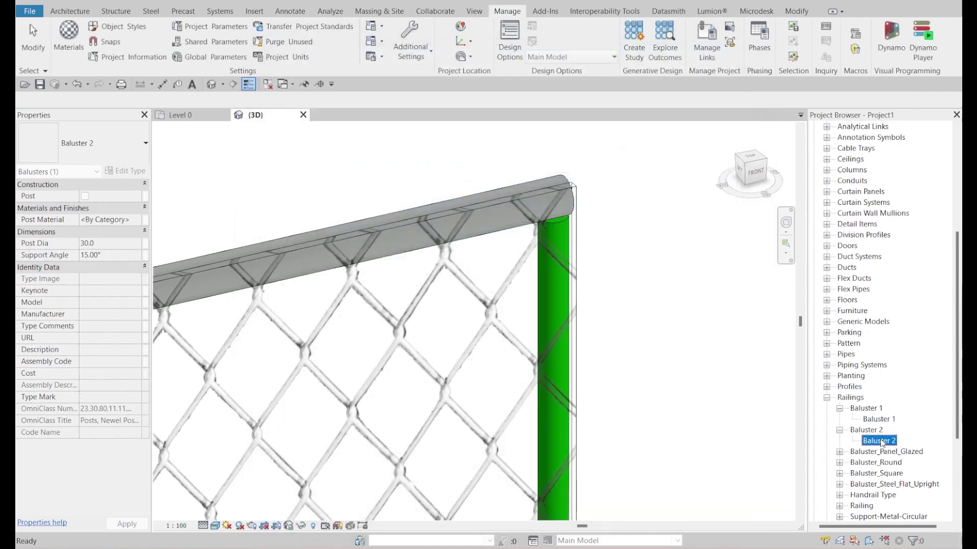
{"action": "left_click", "coordinate": [586, 188]}
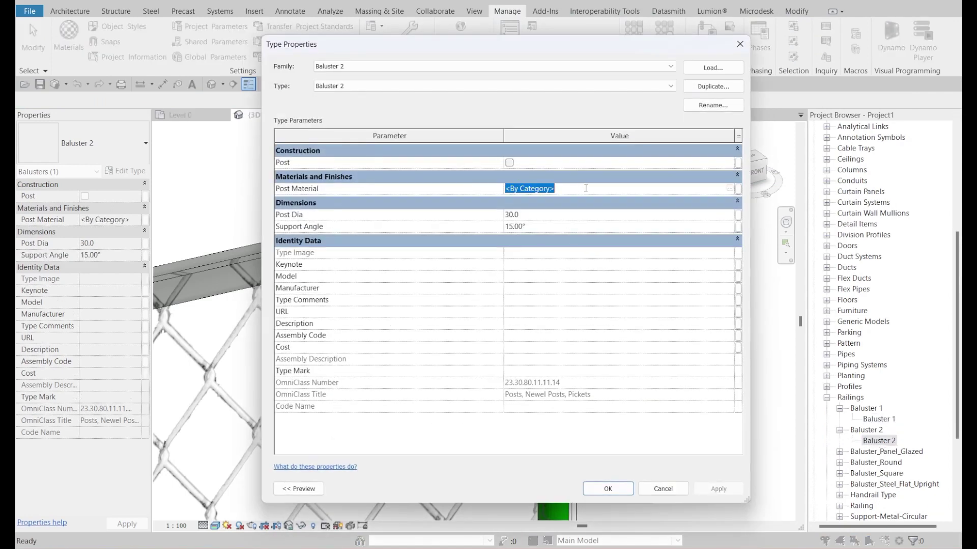
{"action": "left_click", "coordinate": [730, 189]}
{"action": "left_click", "coordinate": [808, 469]}
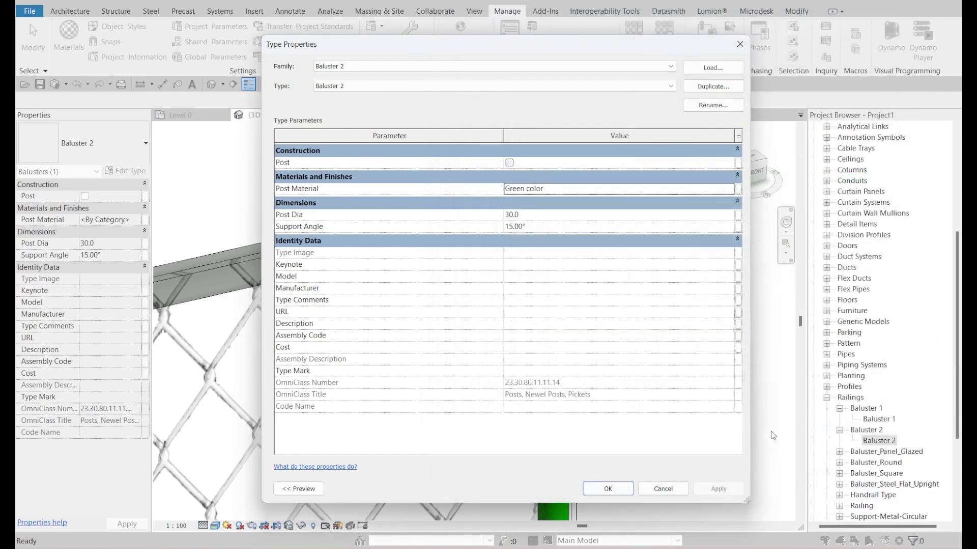
{"action": "left_click", "coordinate": [616, 490]}
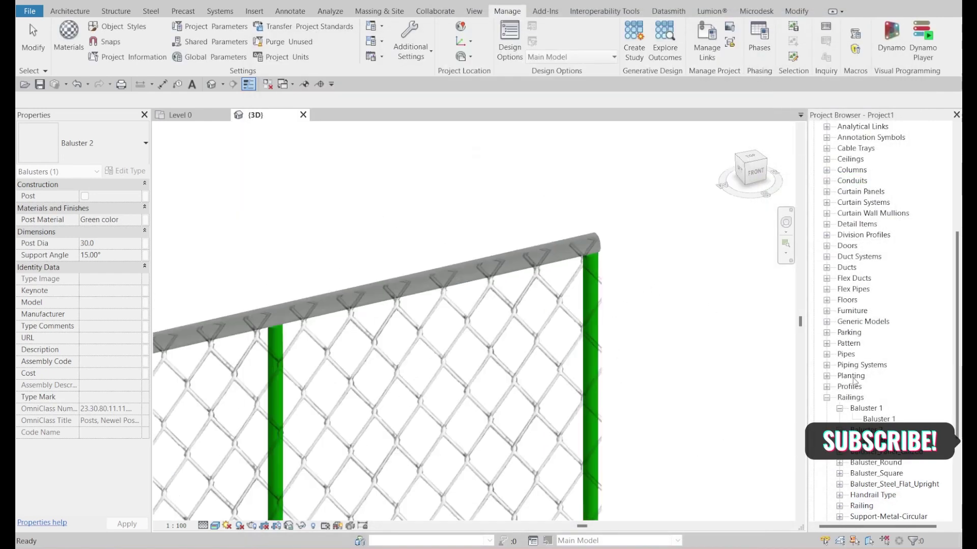
Step: Set the profile of the fence's Circular-40mm top rail type to Profiles_Handrail_Circular : 30mm
{"action": "scroll", "coordinate": [689, 286], "scroll_direction": "down", "scroll_amount": 2}
{"action": "left_click", "coordinate": [752, 292]}
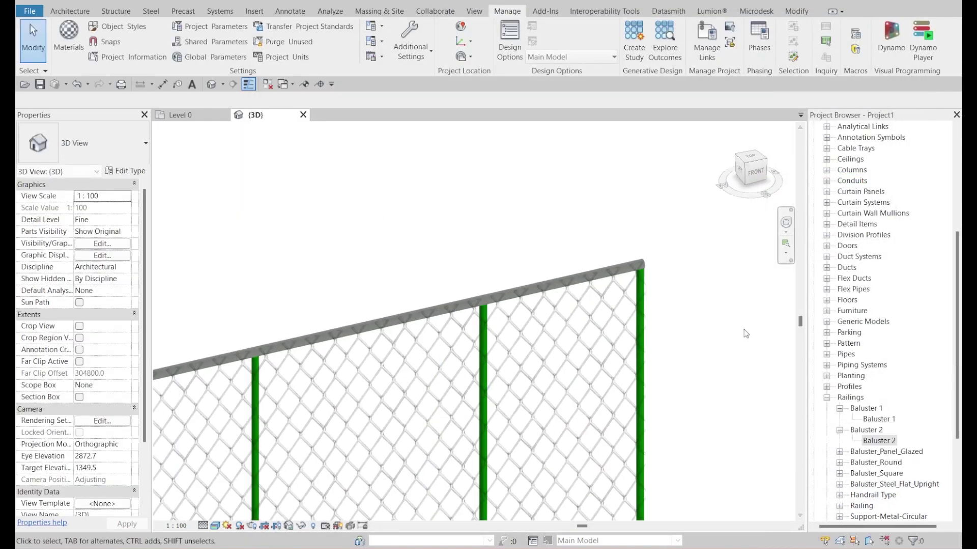
{"action": "left_click", "coordinate": [371, 325]}
{"action": "left_click", "coordinate": [126, 172]}
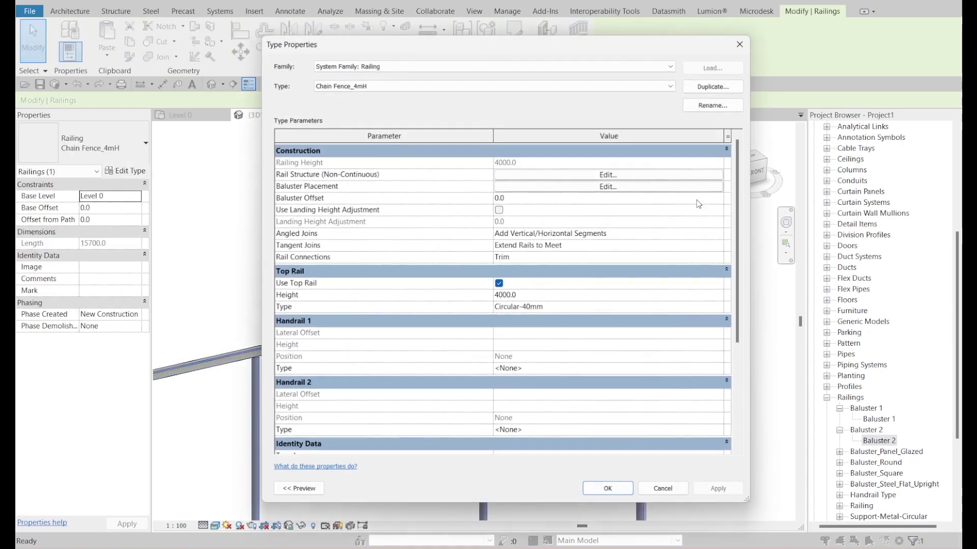
{"action": "left_click", "coordinate": [575, 310]}
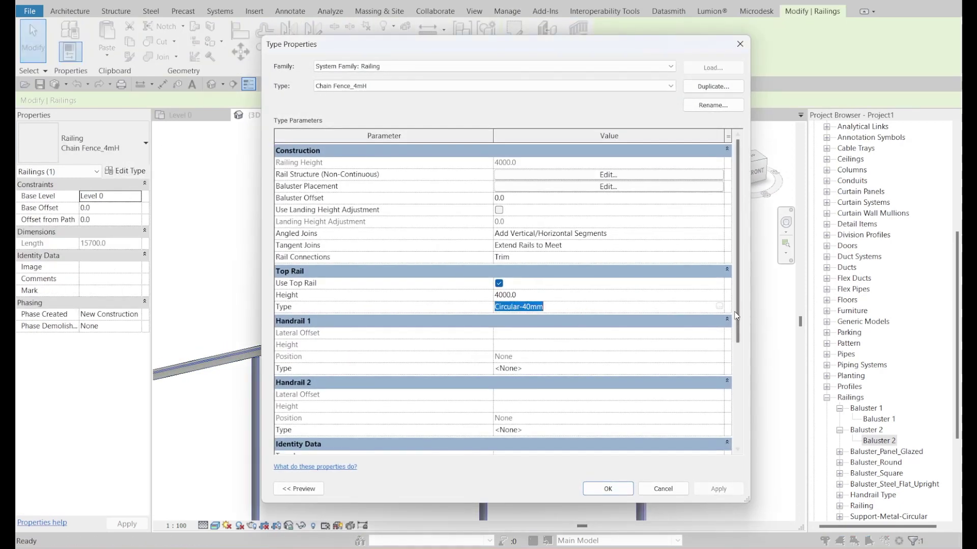
{"action": "left_click", "coordinate": [726, 307]}
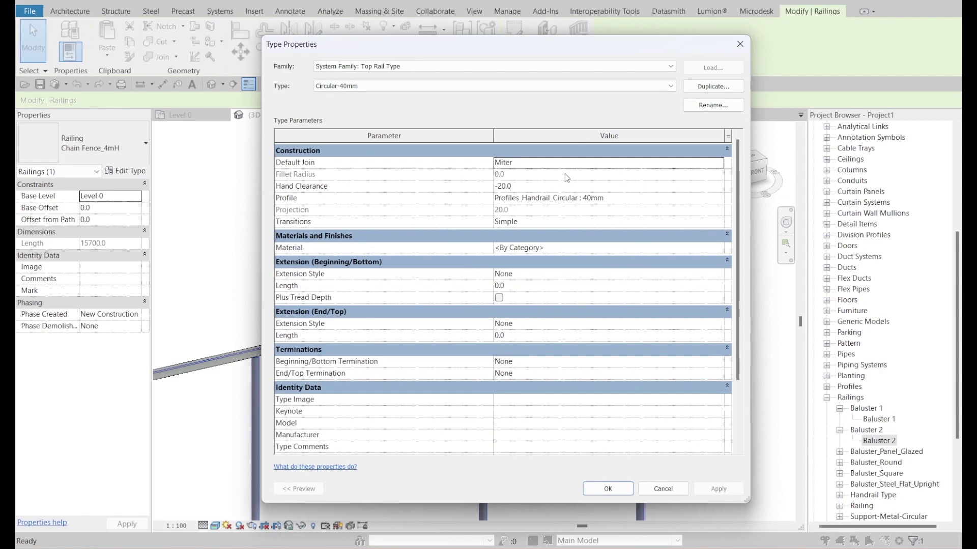
{"action": "left_click", "coordinate": [668, 198]}
{"action": "left_click", "coordinate": [717, 197]}
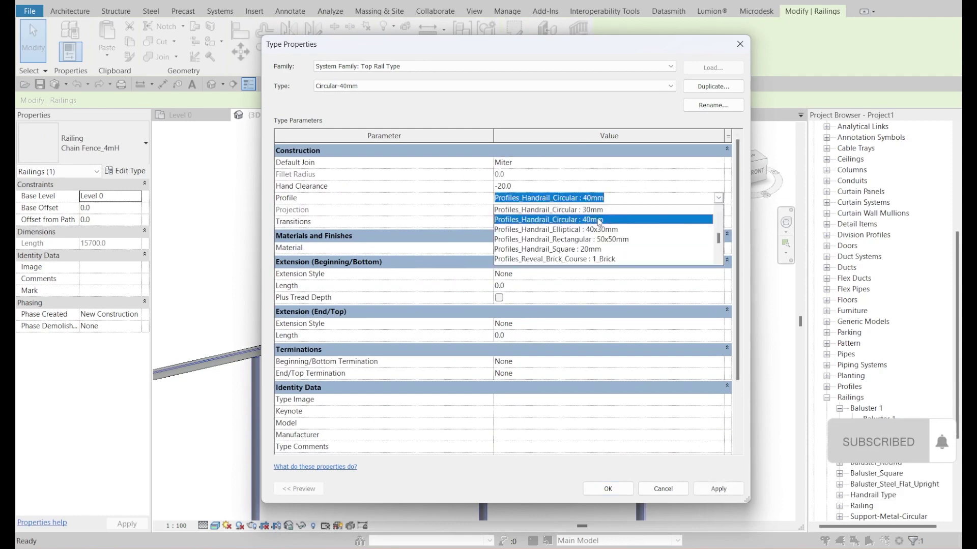
{"action": "left_click", "coordinate": [585, 210]}
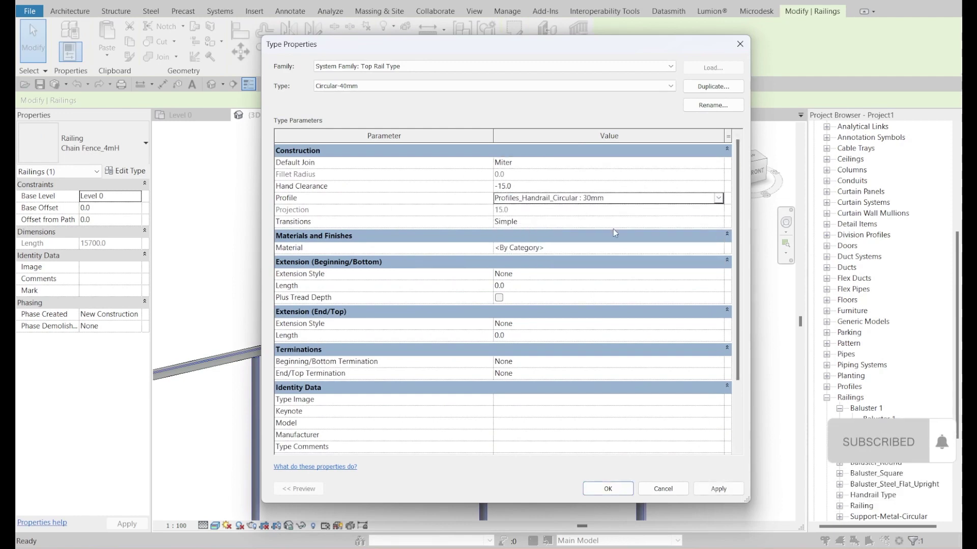
Step: Assign the Green color material to the fence's top rail type and apply the railing type changes
{"action": "left_click", "coordinate": [558, 249]}
{"action": "left_click", "coordinate": [726, 249]}
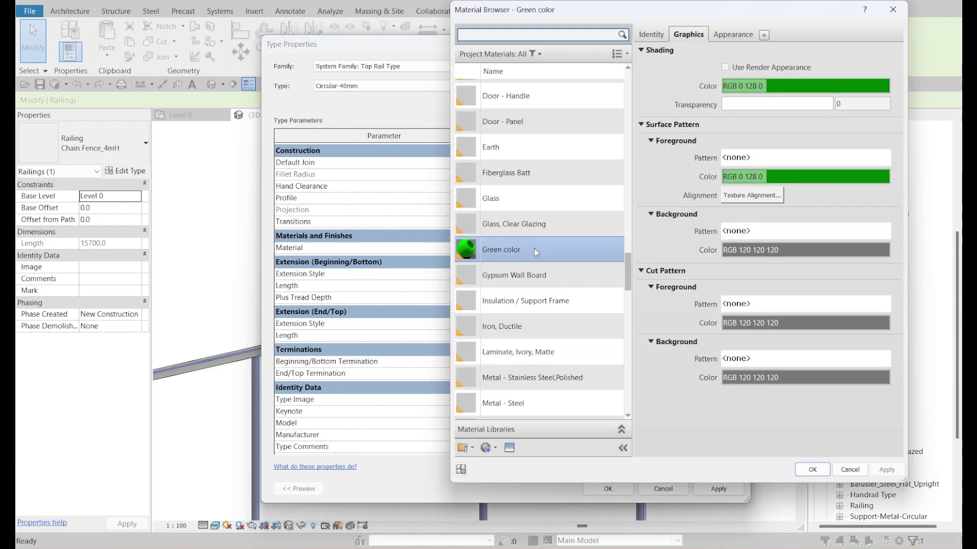
{"action": "key", "text": "Return"}
{"action": "left_click", "coordinate": [607, 488]}
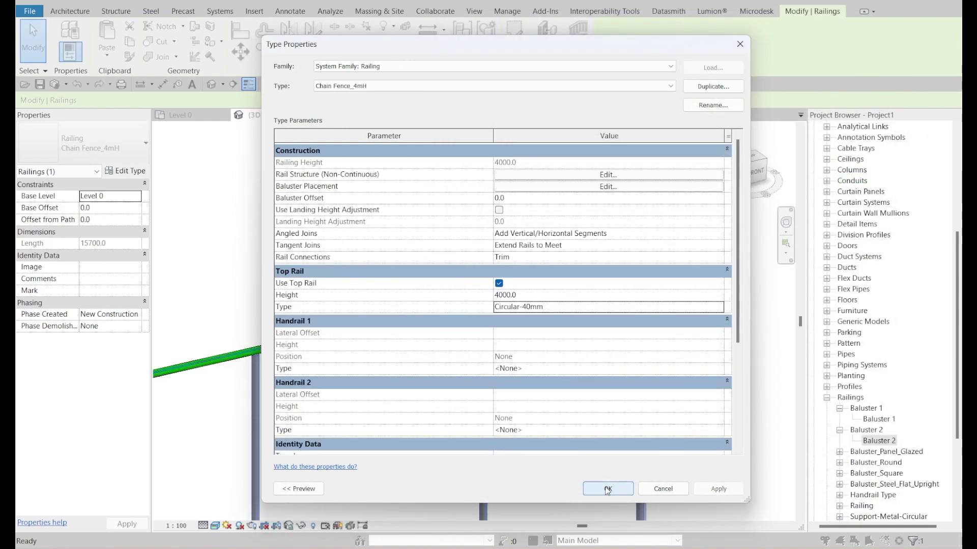
{"action": "left_click", "coordinate": [607, 487]}
{"action": "left_click", "coordinate": [433, 185]}
Step: Inspect the posts, rails, diagonal supports and mesh along the whole fence from several angles and distances
{"action": "scroll", "coordinate": [453, 181], "scroll_direction": "down", "scroll_amount": 5}
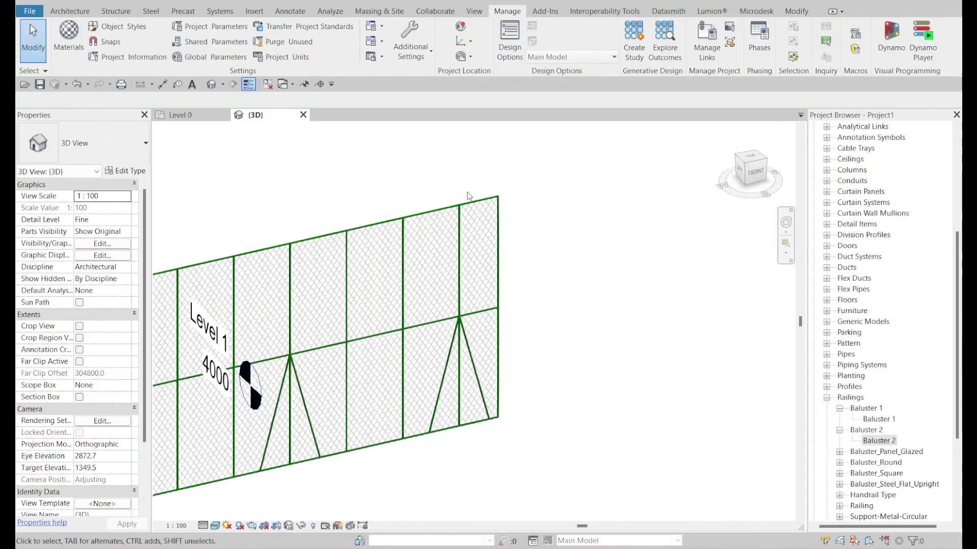
{"action": "middle_click_drag", "start_coordinate": [286, 439], "coordinate": [445, 382]}
{"action": "middle_click_drag", "start_coordinate": [268, 406], "coordinate": [456, 356]}
{"action": "scroll", "coordinate": [203, 356], "scroll_direction": "up", "scroll_amount": 1}
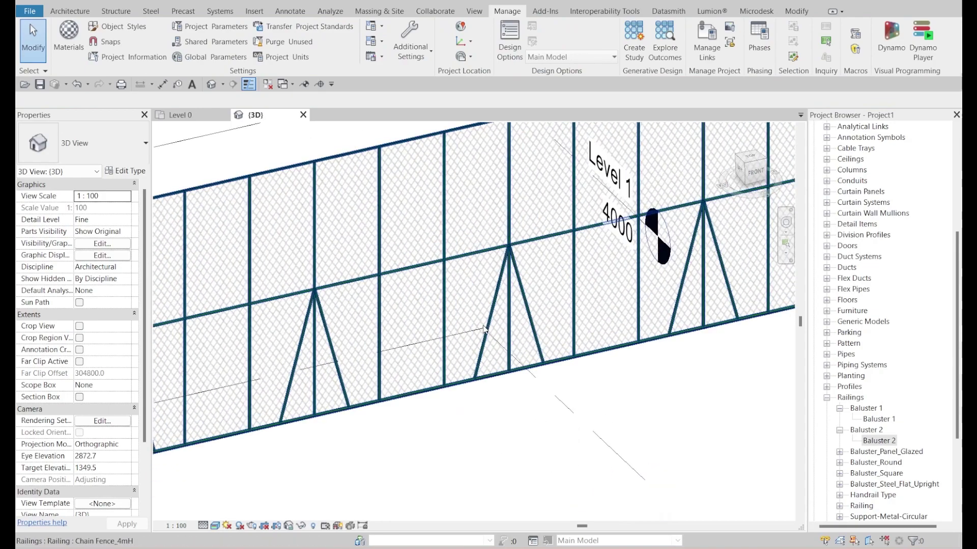
{"action": "scroll", "coordinate": [483, 325], "scroll_direction": "down", "scroll_amount": 3}
{"action": "middle_click_drag", "start_coordinate": [318, 410], "coordinate": [509, 386]}
{"action": "scroll", "coordinate": [376, 324], "scroll_direction": "up", "scroll_amount": 8}
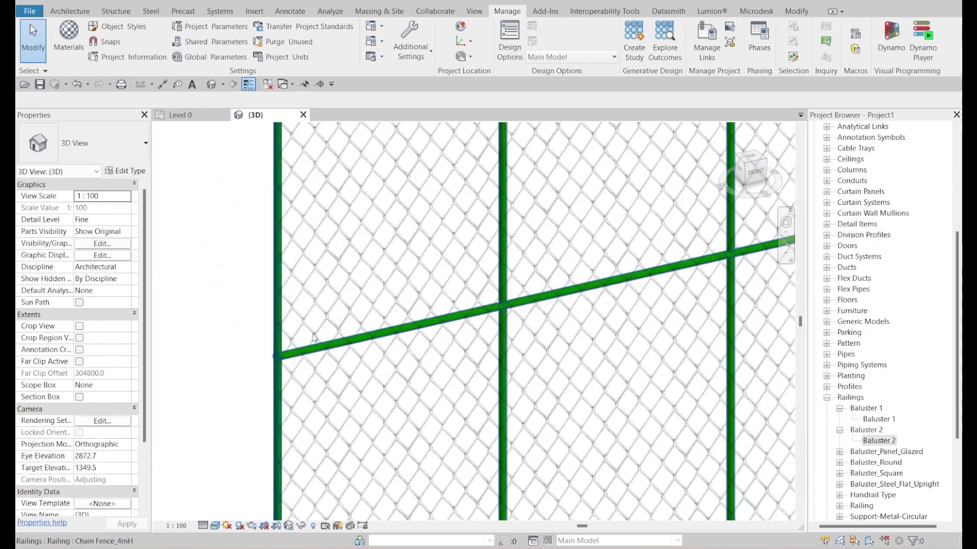
{"action": "scroll", "coordinate": [322, 313], "scroll_direction": "down", "scroll_amount": 5}
{"action": "middle_click_drag", "start_coordinate": [339, 185], "coordinate": [299, 270]}
{"action": "scroll", "coordinate": [299, 270], "scroll_direction": "up", "scroll_amount": 3}
{"action": "scroll", "coordinate": [311, 282], "scroll_direction": "up", "scroll_amount": 2}
{"action": "scroll", "coordinate": [335, 295], "scroll_direction": "down", "scroll_amount": 3}
{"action": "middle_click_drag", "start_coordinate": [427, 352], "coordinate": [371, 262]}
{"action": "scroll", "coordinate": [371, 262], "scroll_direction": "down", "scroll_amount": 5}
{"action": "middle_click_drag", "start_coordinate": [603, 318], "coordinate": [428, 280], "text": "shift"}
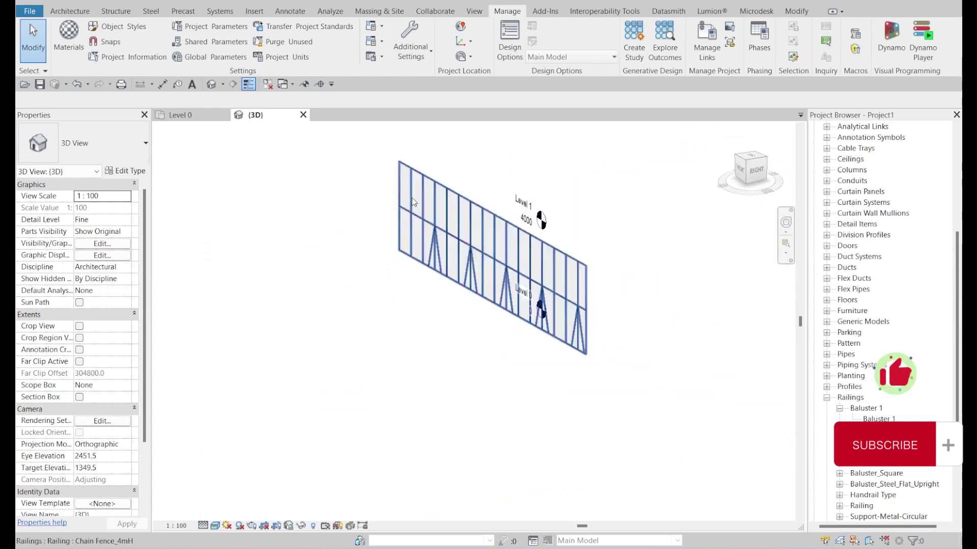
{"action": "scroll", "coordinate": [402, 185], "scroll_direction": "up", "scroll_amount": 6}
{"action": "middle_click_drag", "start_coordinate": [397, 218], "coordinate": [442, 305]}
{"action": "middle_click_drag", "start_coordinate": [442, 305], "coordinate": [492, 334], "text": "shift"}
{"action": "scroll", "coordinate": [493, 333], "scroll_direction": "down", "scroll_amount": 4}
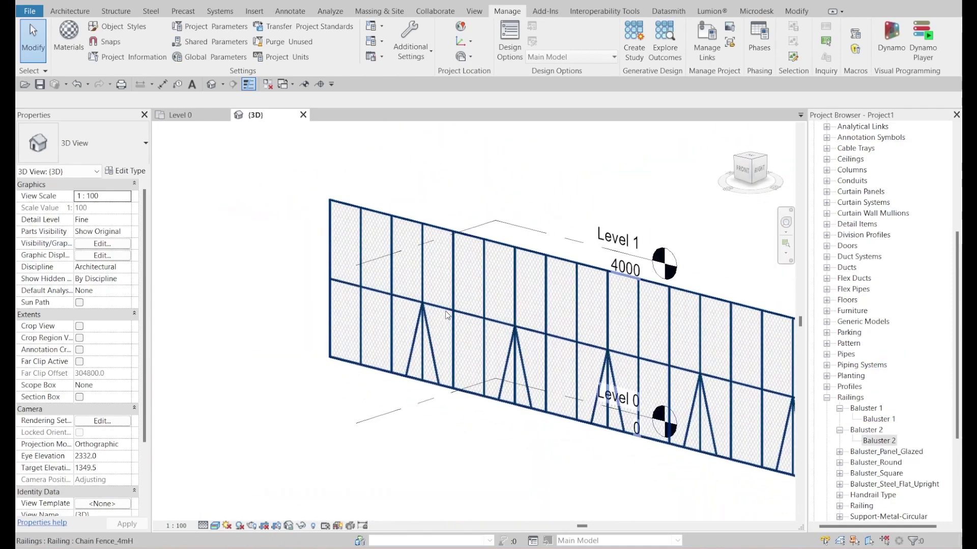
{"action": "middle_click_drag", "start_coordinate": [435, 313], "coordinate": [549, 416], "text": "shift"}
{"action": "scroll", "coordinate": [549, 416], "scroll_direction": "down", "scroll_amount": 4}
{"action": "left_click", "coordinate": [530, 330]}
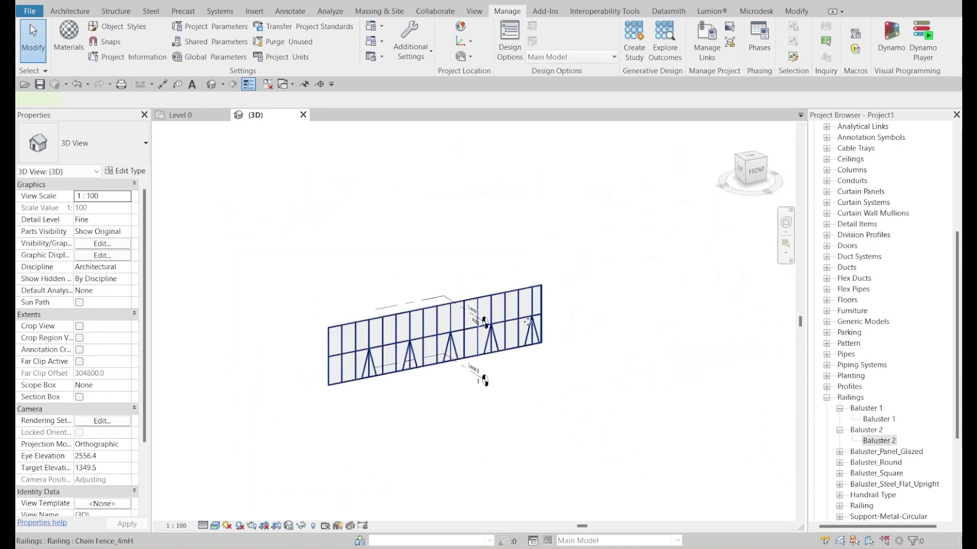
Step: Check the fence in the Level 0 floor plan and return to the 3D view to look at its front
{"action": "left_click", "coordinate": [179, 115]}
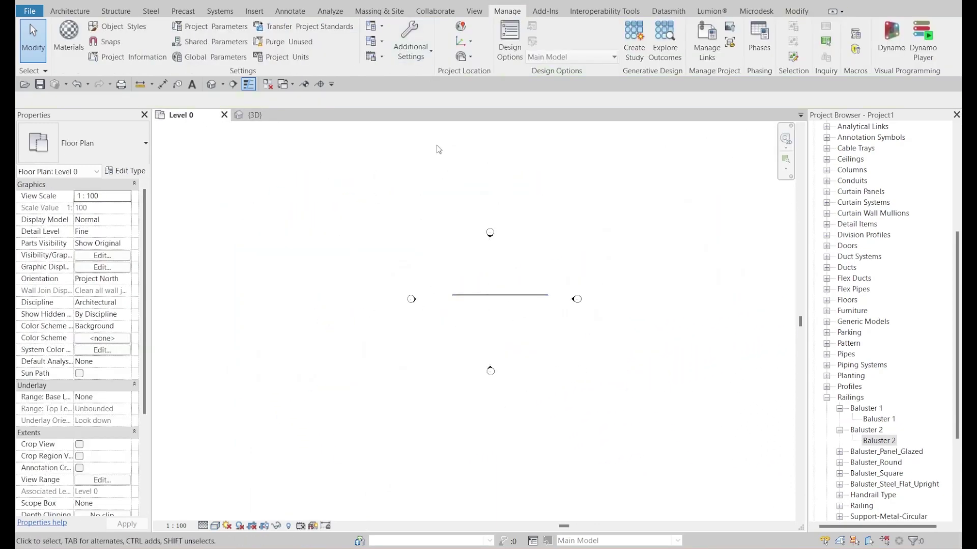
{"action": "left_click", "coordinate": [257, 115]}
{"action": "middle_click_drag", "start_coordinate": [483, 351], "coordinate": [422, 326], "text": "shift"}
{"action": "scroll", "coordinate": [419, 326], "scroll_direction": "up", "scroll_amount": 4}
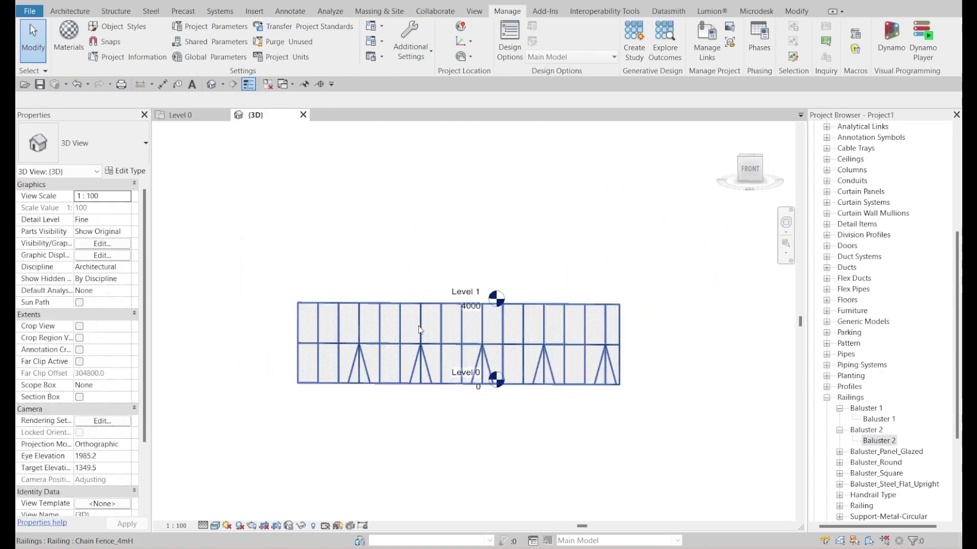
{"action": "middle_click_drag", "start_coordinate": [562, 399], "coordinate": [529, 405], "text": "shift"}
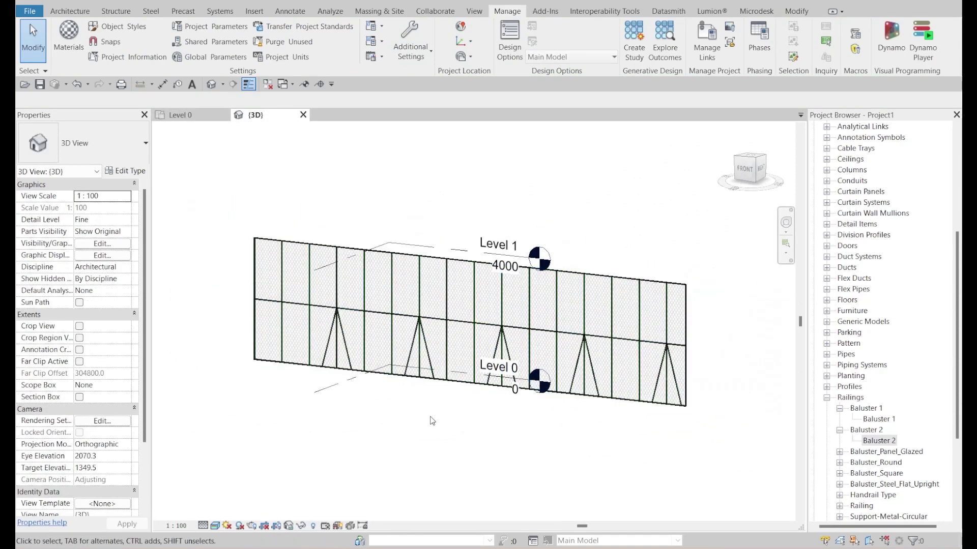
Step: Open the 3D view's Visibility/Graphic Overrides at the imported categories
{"action": "key", "text": "v"}
{"action": "key", "text": "g"}
{"action": "left_click", "coordinate": [638, 87]}
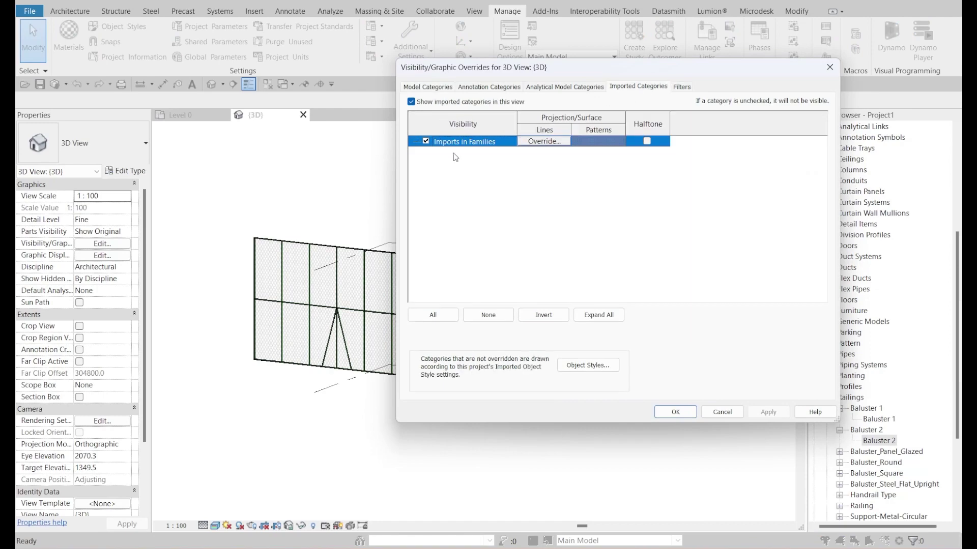